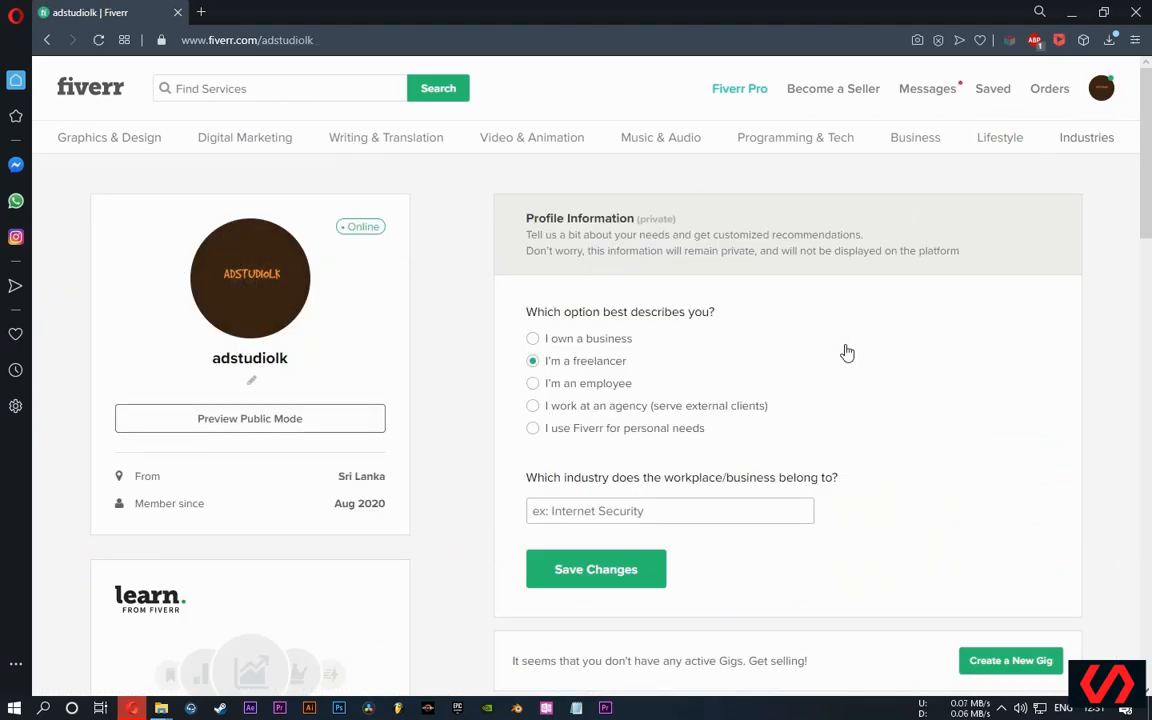
Start creating a new gig and continue past the selling overview and profile tips to the personal info form.
scroll(847, 352, down, 2)
click(1022, 432)
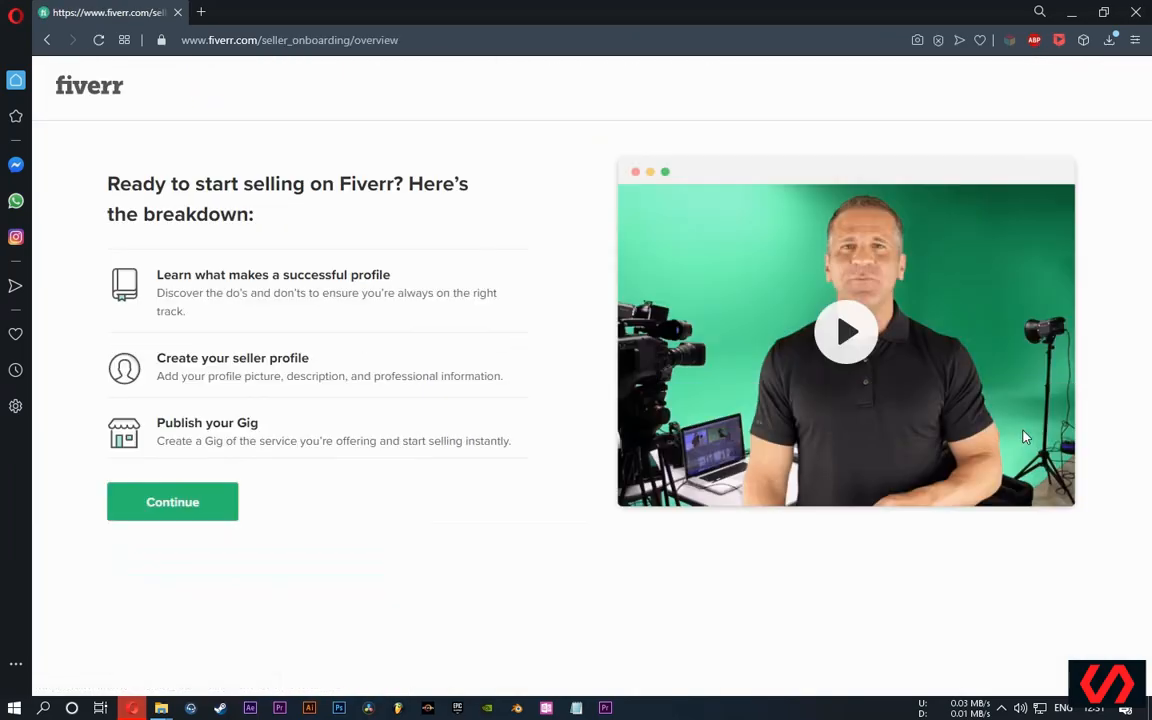
click(163, 502)
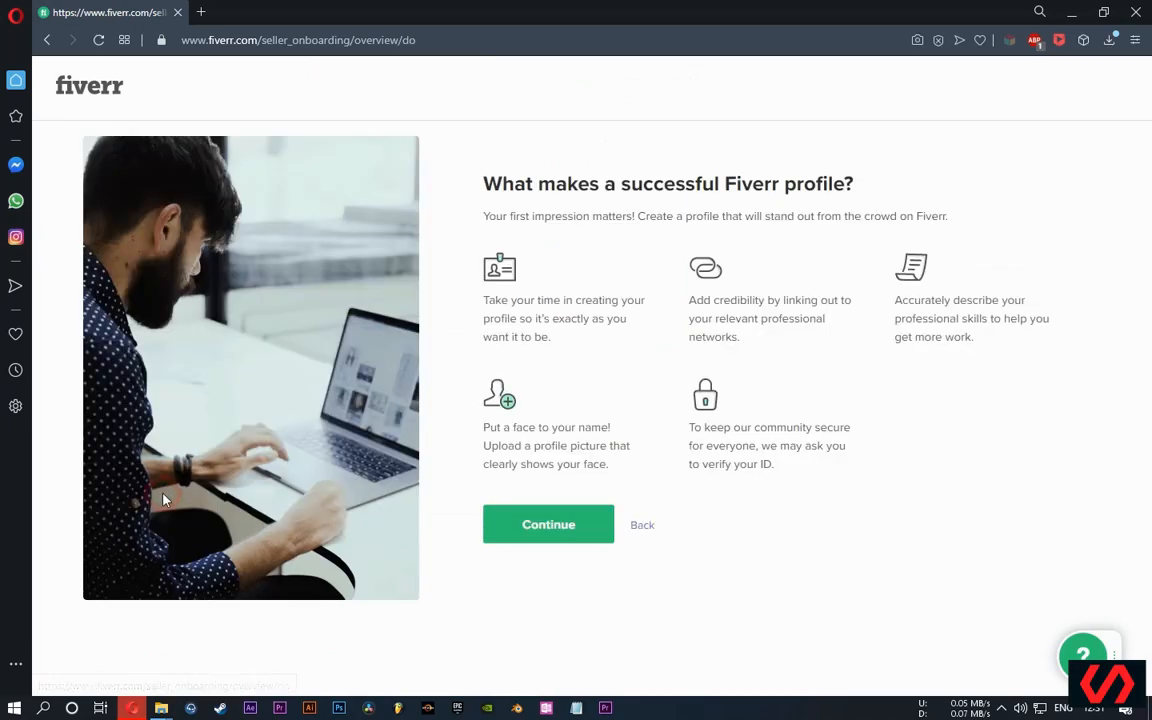
click(520, 520)
click(540, 516)
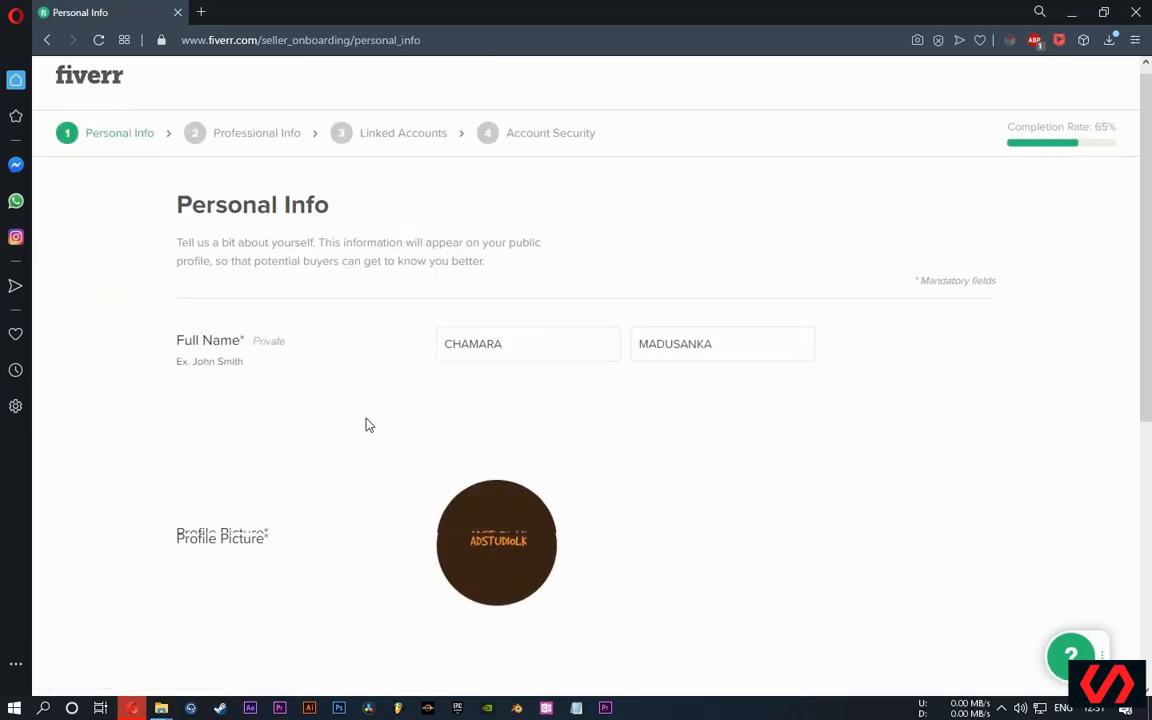
Accept the prefilled personal info and professional info pages of the seller profile without changes.
scroll(367, 425, down, 3)
scroll(366, 425, down, 2)
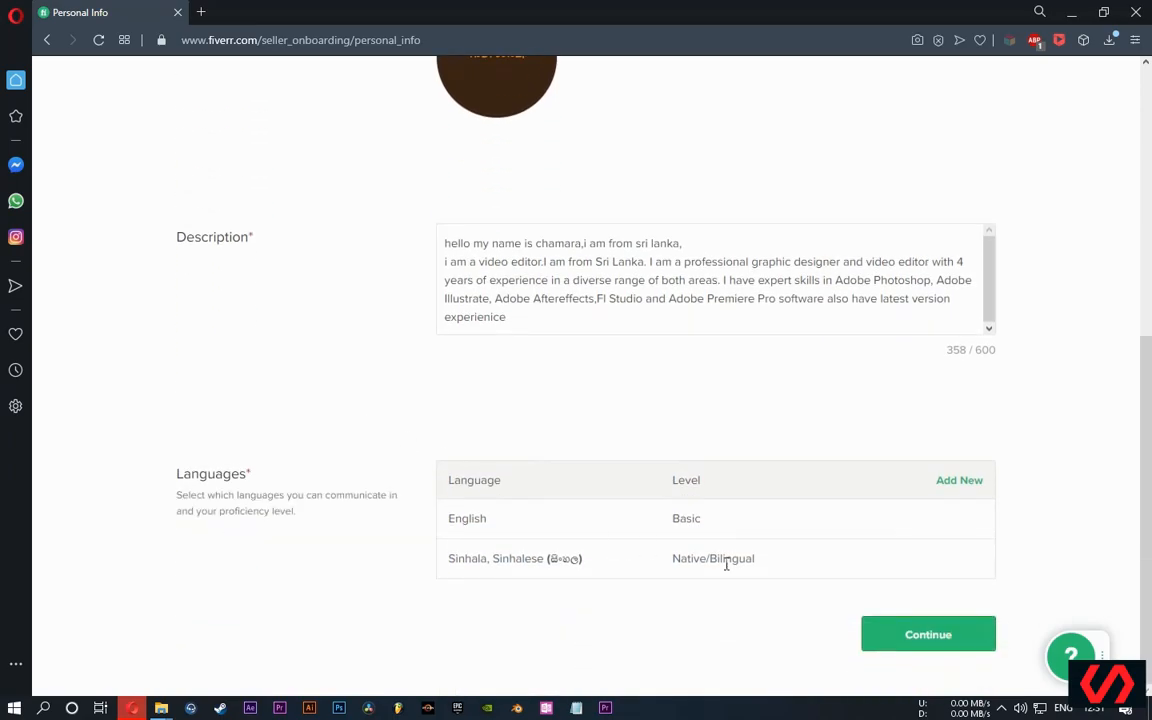
click(893, 646)
scroll(843, 595, down, 4)
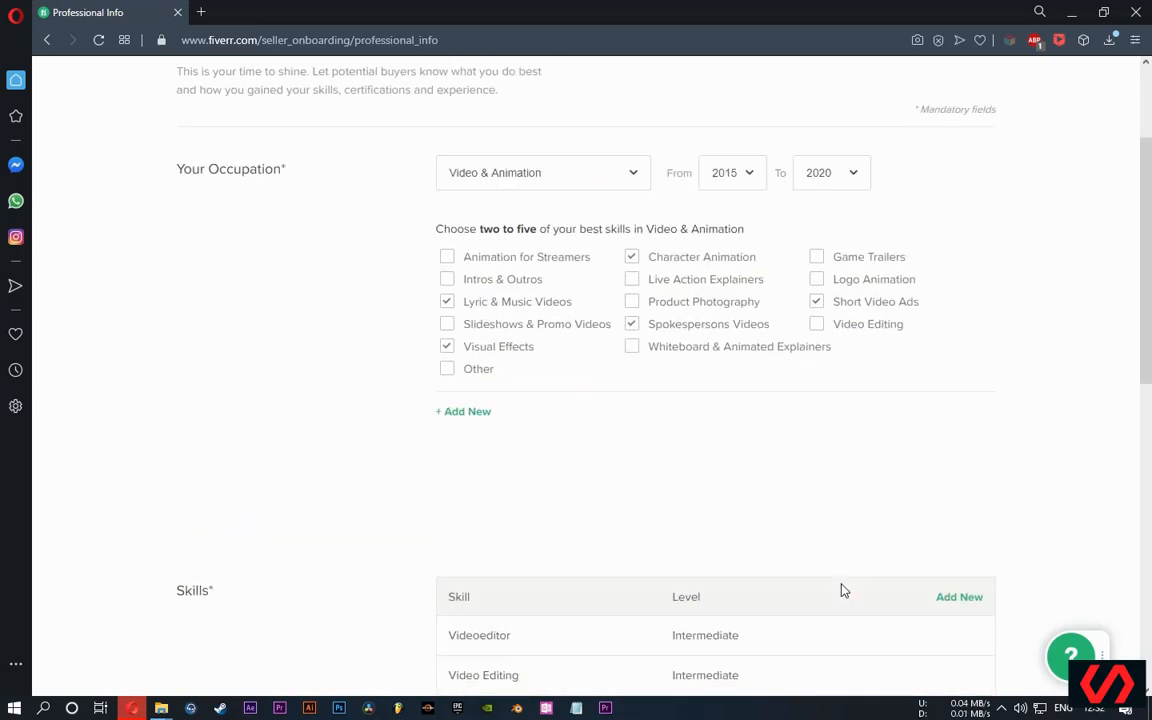
scroll(843, 590, down, 6)
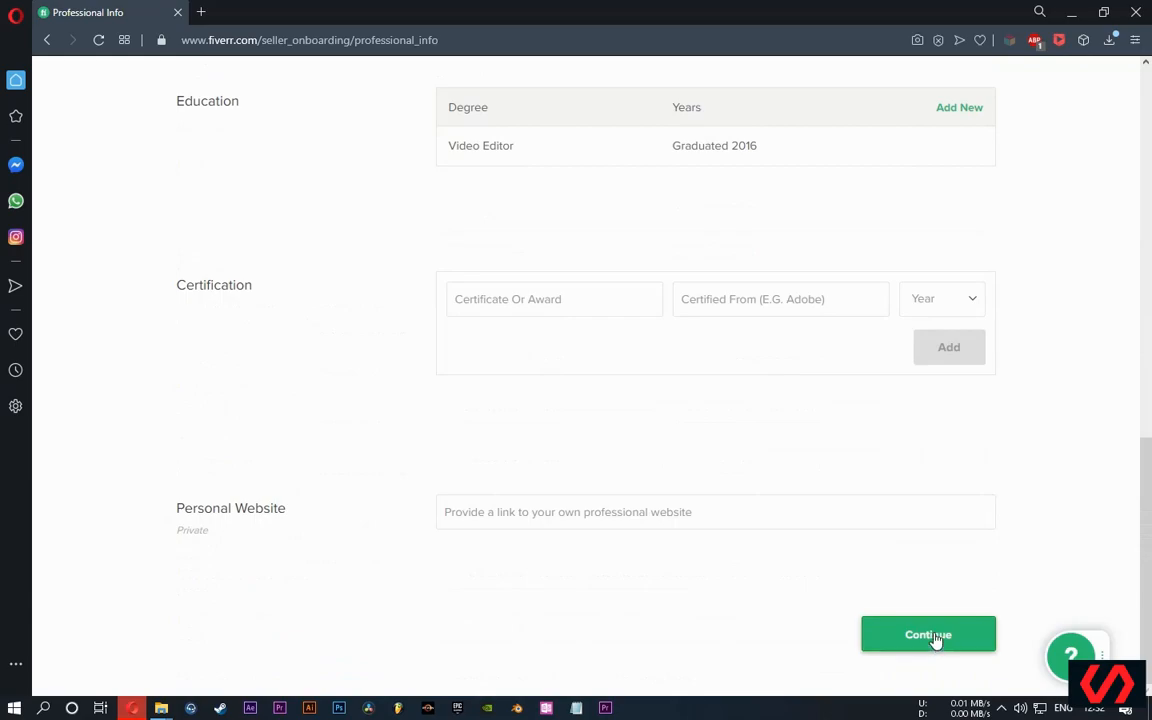
click(936, 641)
Skip connecting any linked accounts and finish the seller onboarding from the account security page.
scroll(833, 615, down, 3)
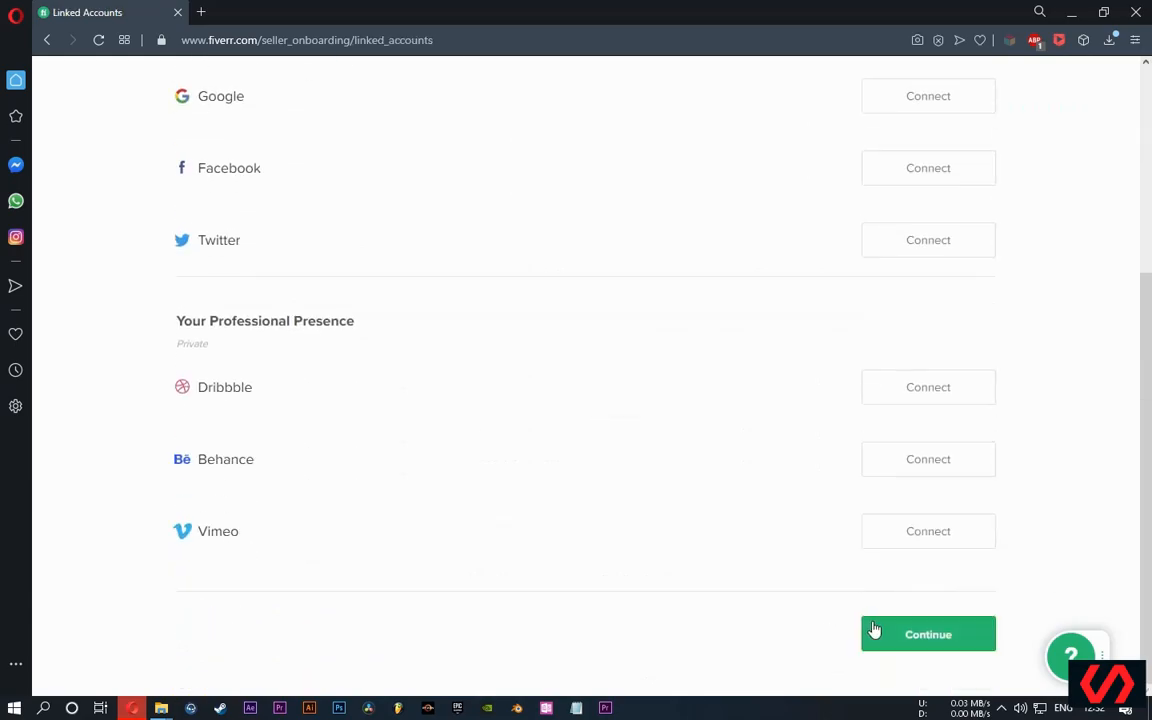
click(919, 637)
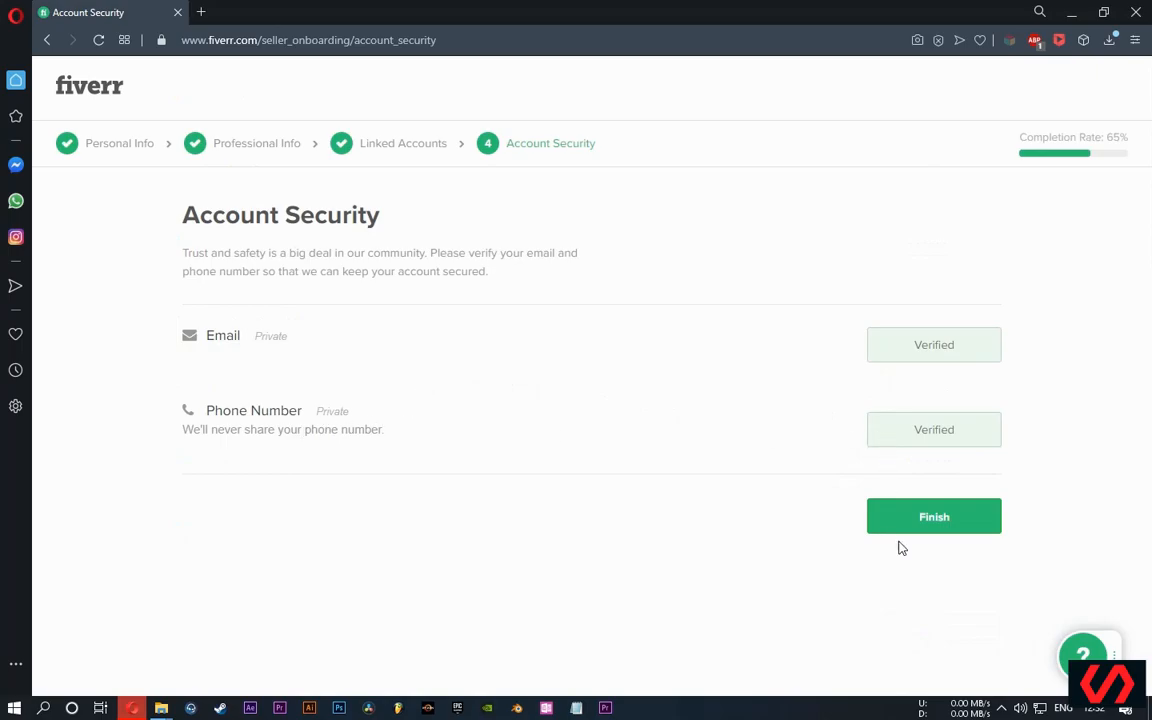
click(951, 527)
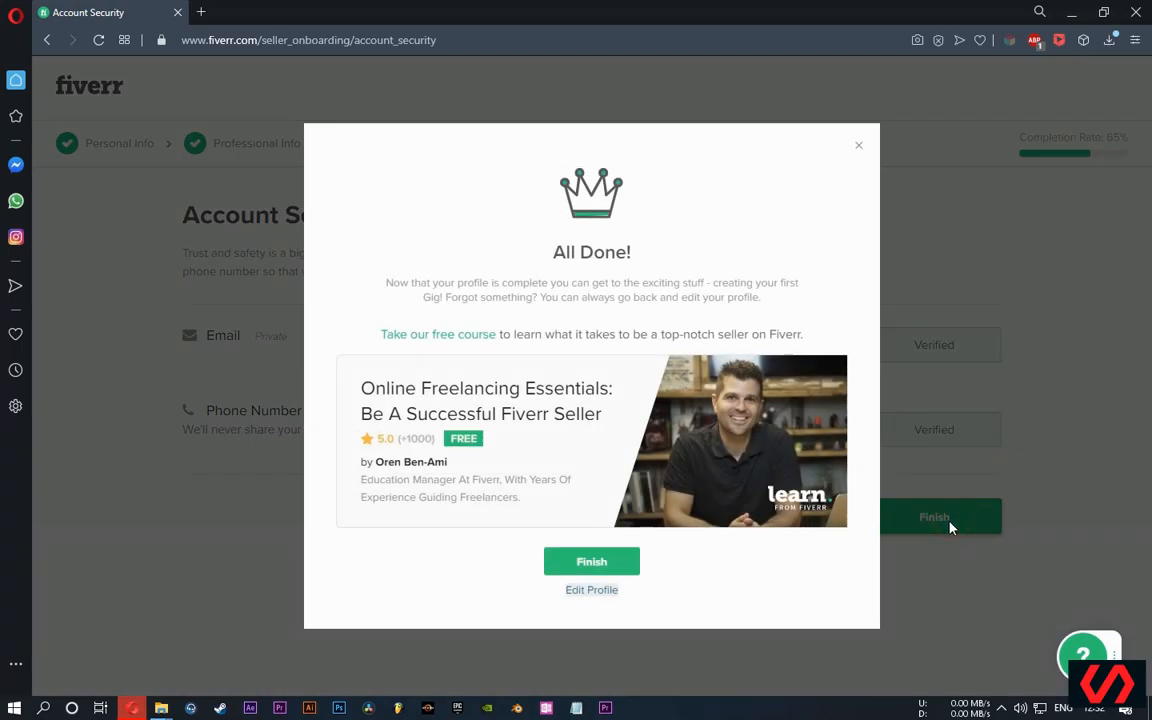
click(577, 560)
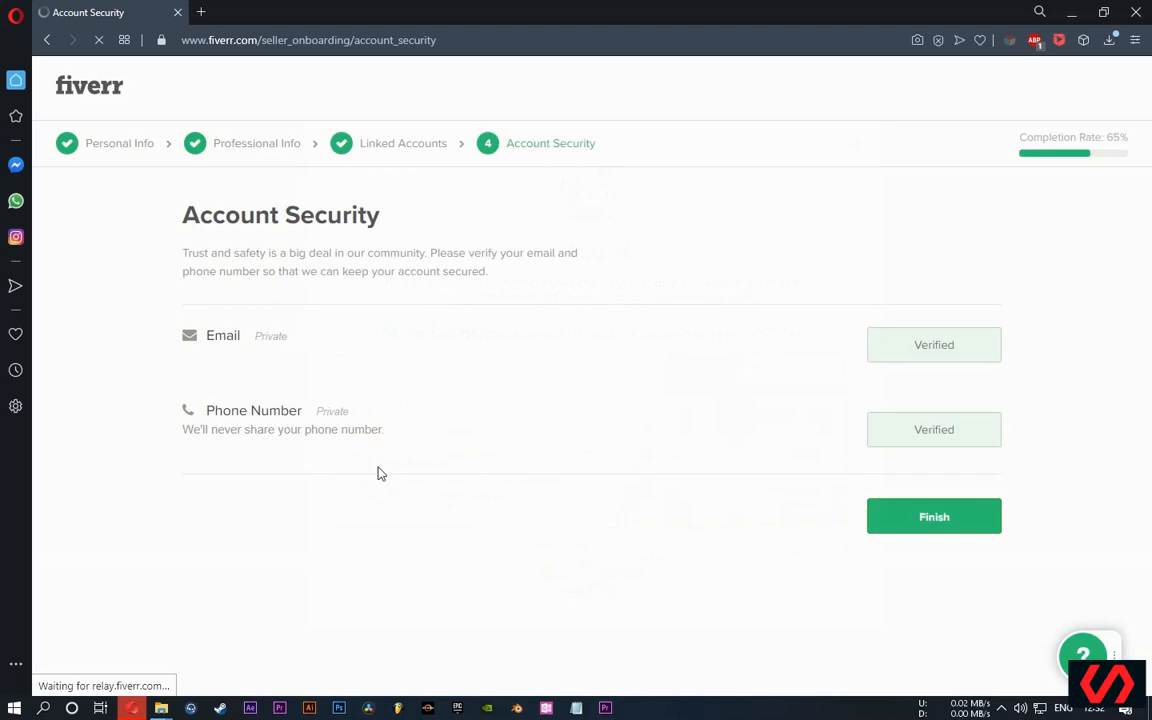
click(386, 276)
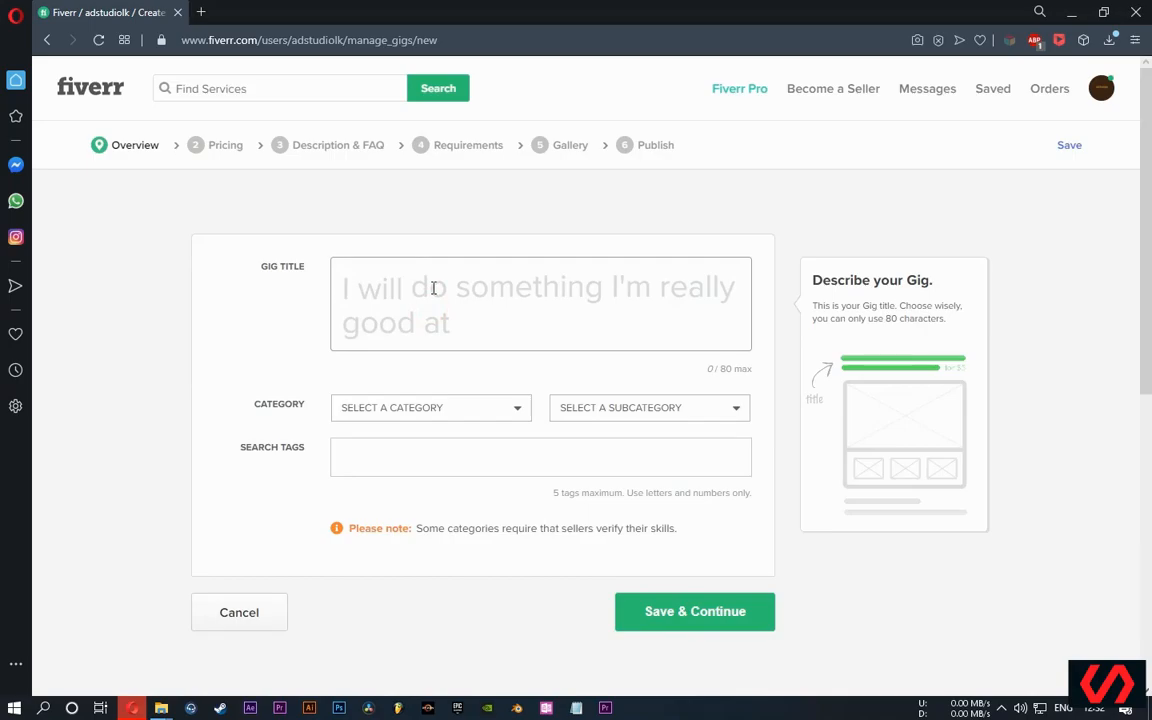
click(406, 290)
click(402, 288)
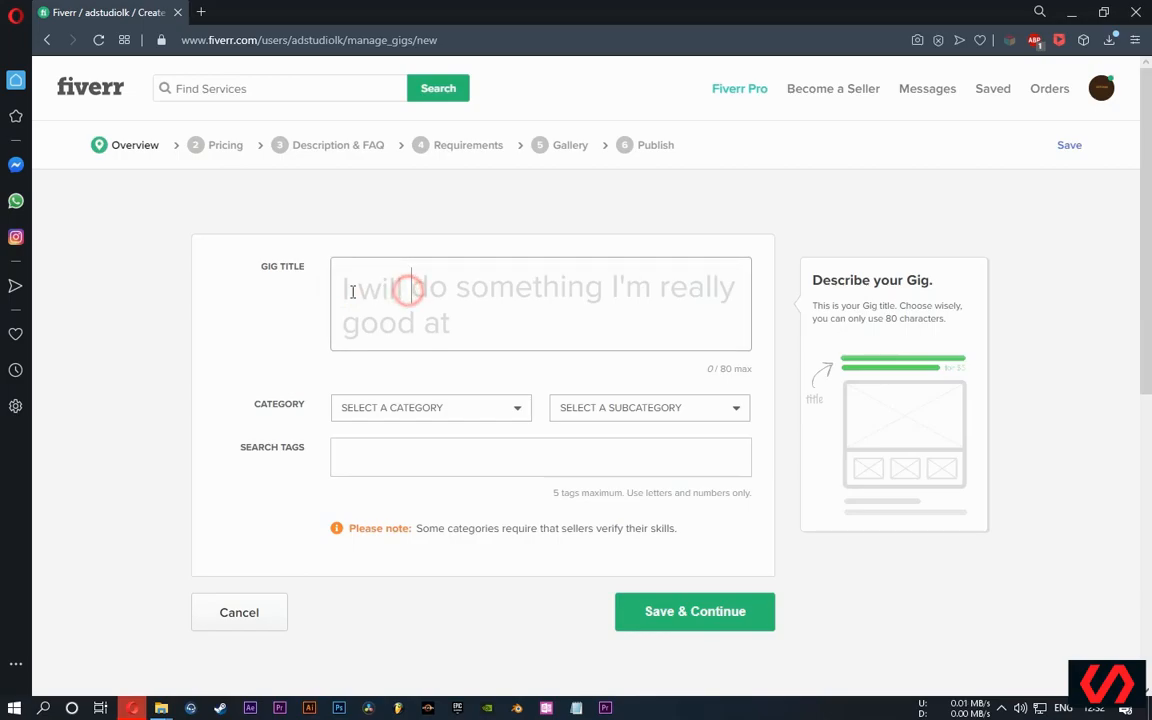
click(412, 289)
click(329, 189)
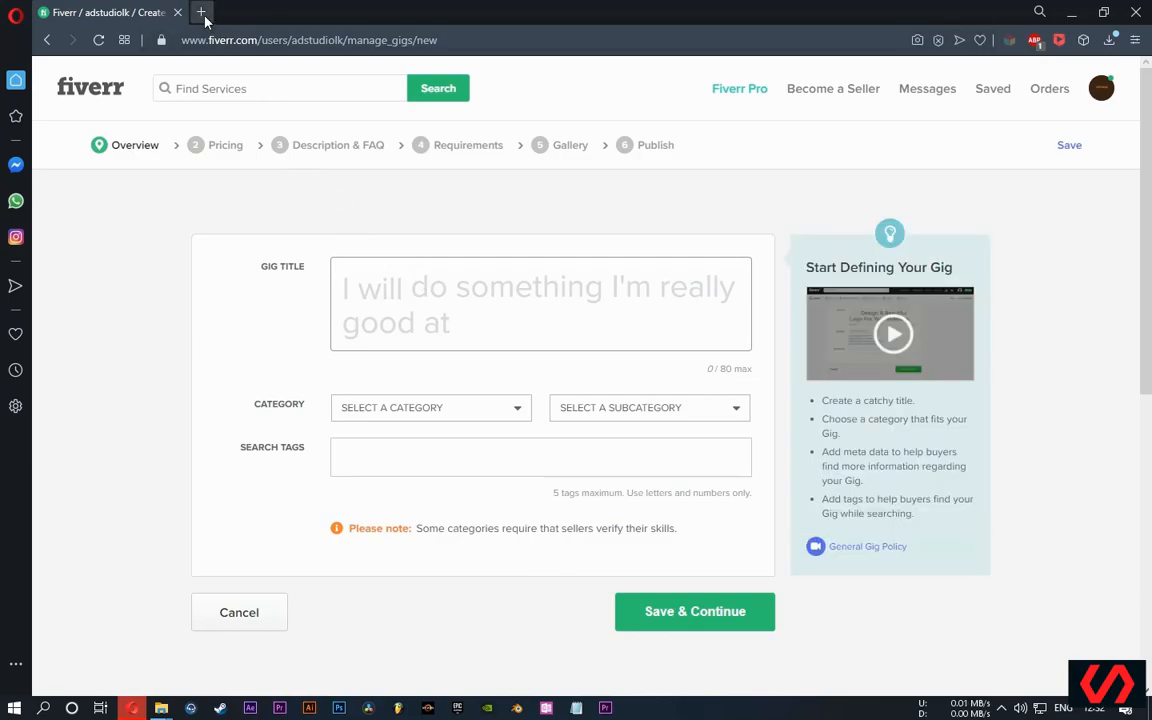
Open the Fiverr home page in a new browser tab and switch to it.
right_click(88, 86)
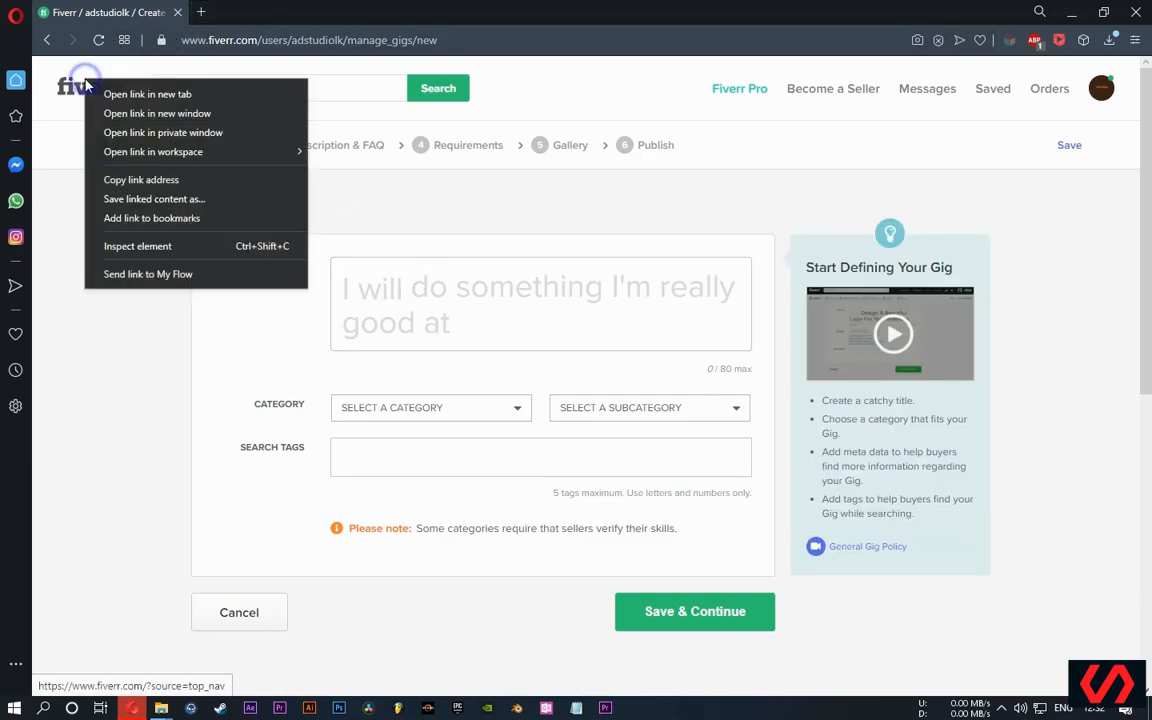
click(112, 92)
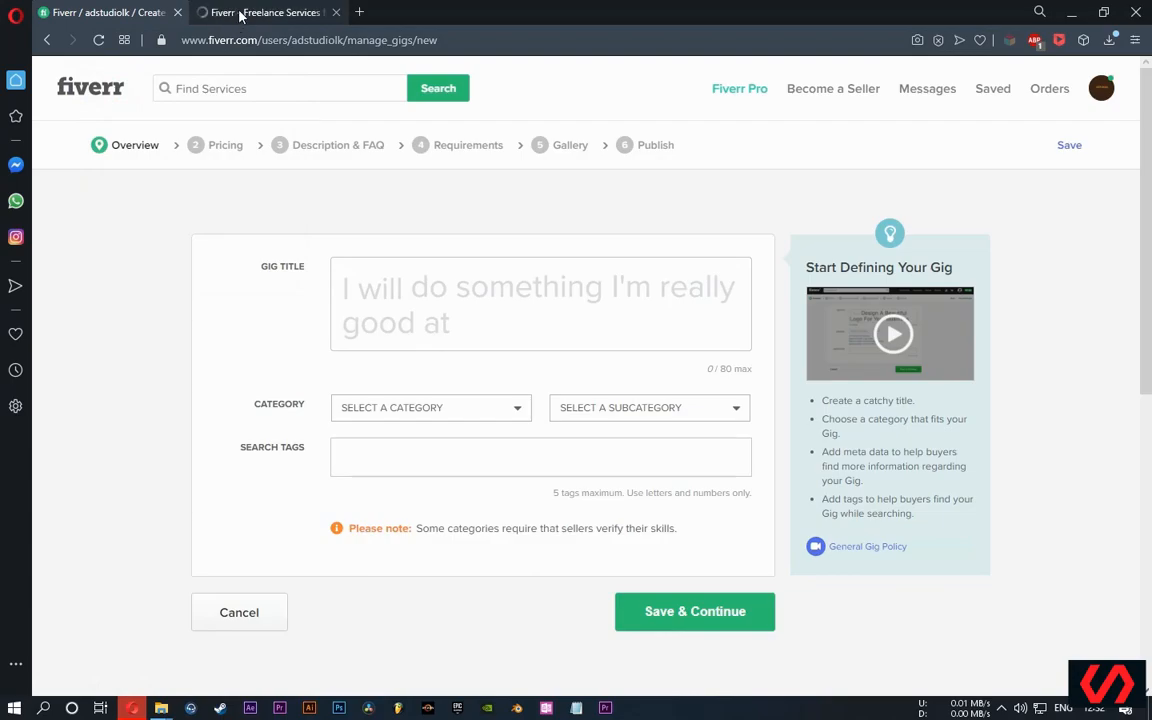
click(235, 16)
Search the services for "shopify ads" and look through the titles of competing gigs.
click(278, 96)
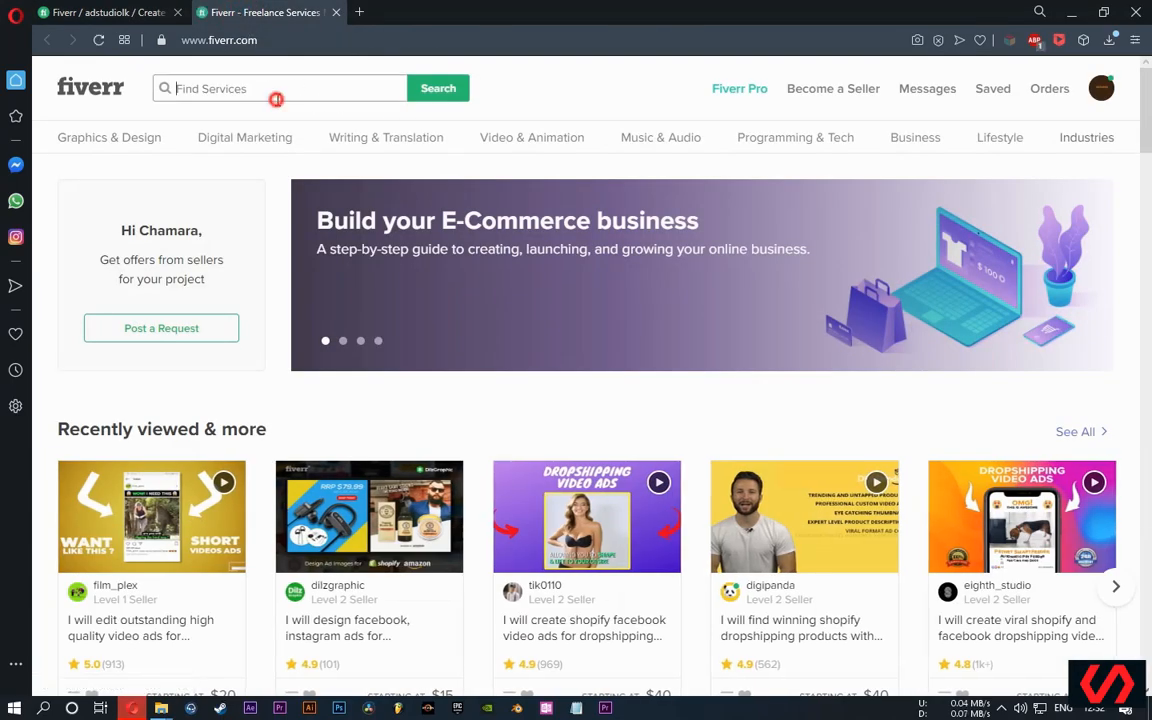
text(s)
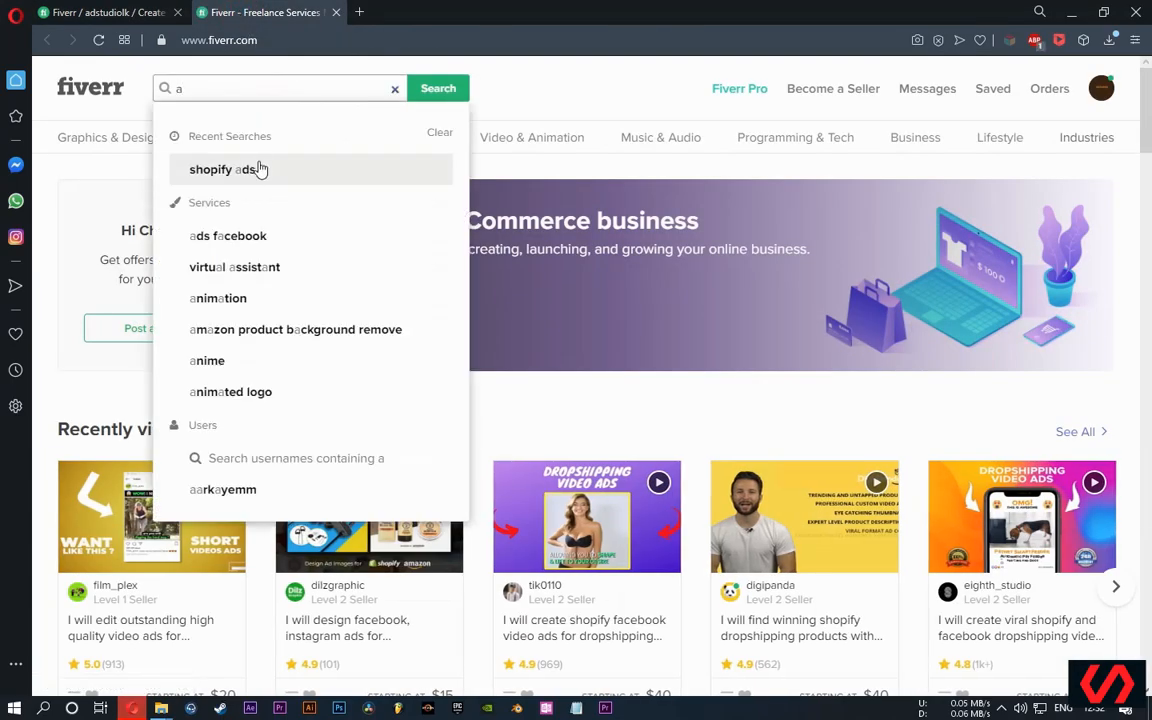
click(255, 166)
click(425, 98)
mouse_move(345, 152)
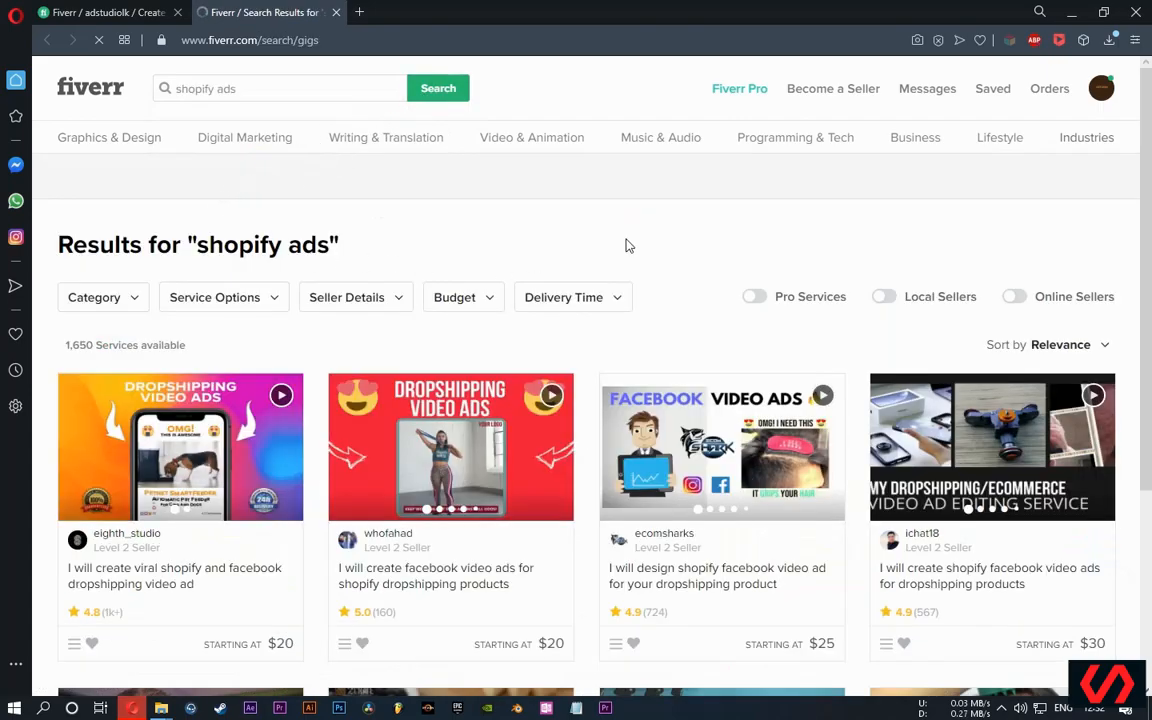
scroll(556, 228, down, 5)
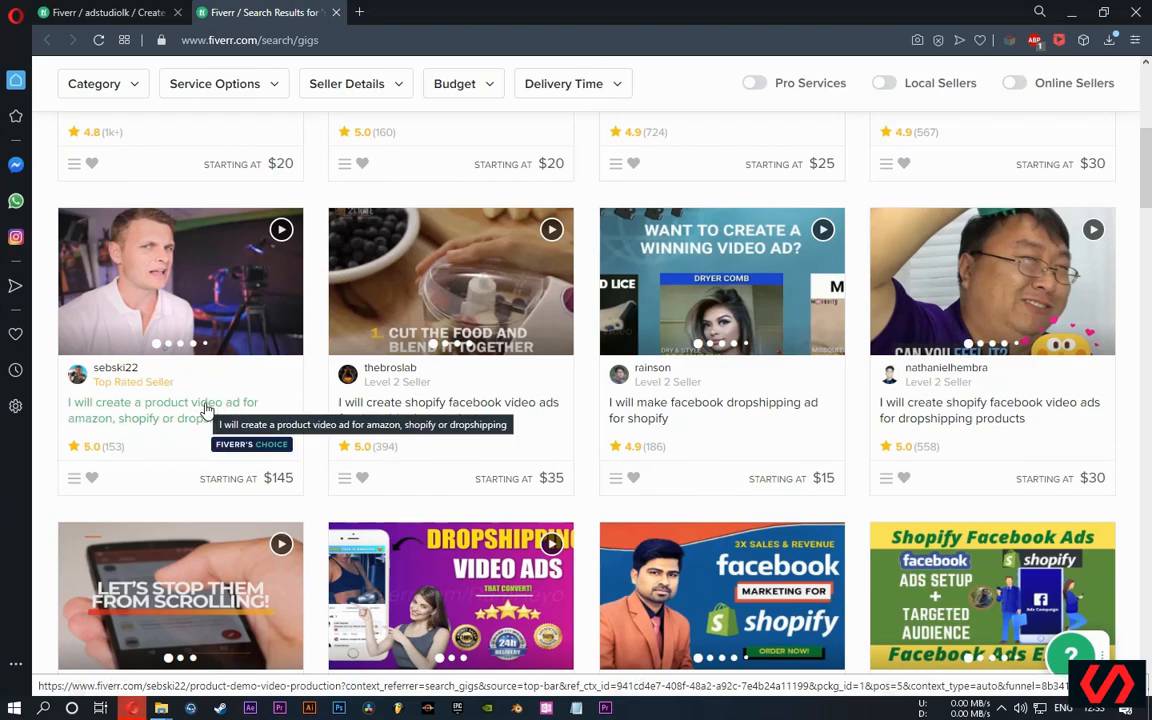
Return to the new gig form and enter the gig title "create a facebook ads for shopify and dropshipping product".
click(163, 11)
click(438, 288)
text(cr)
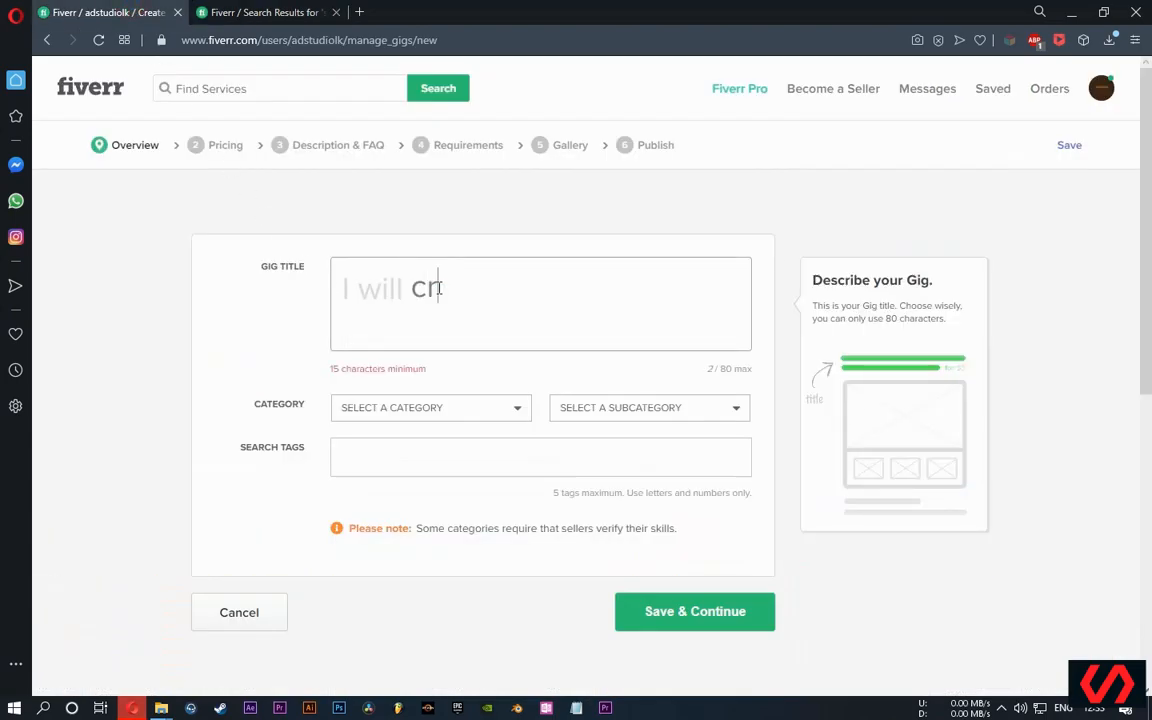
text(eate a )
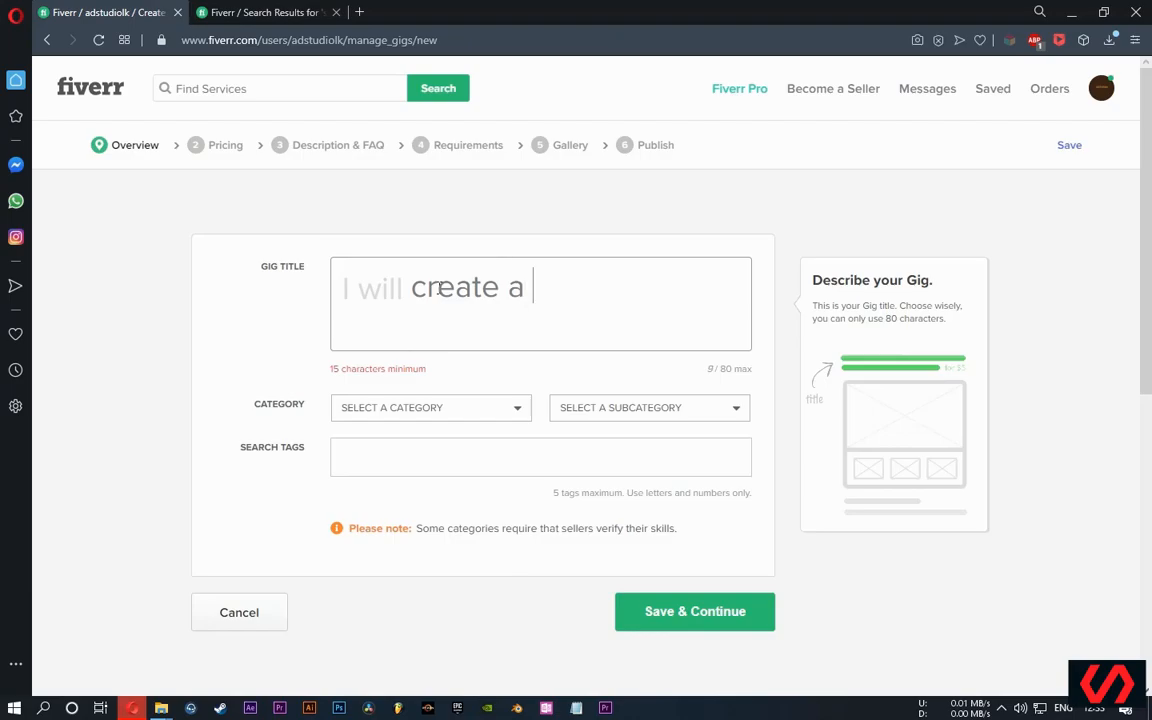
text(face)
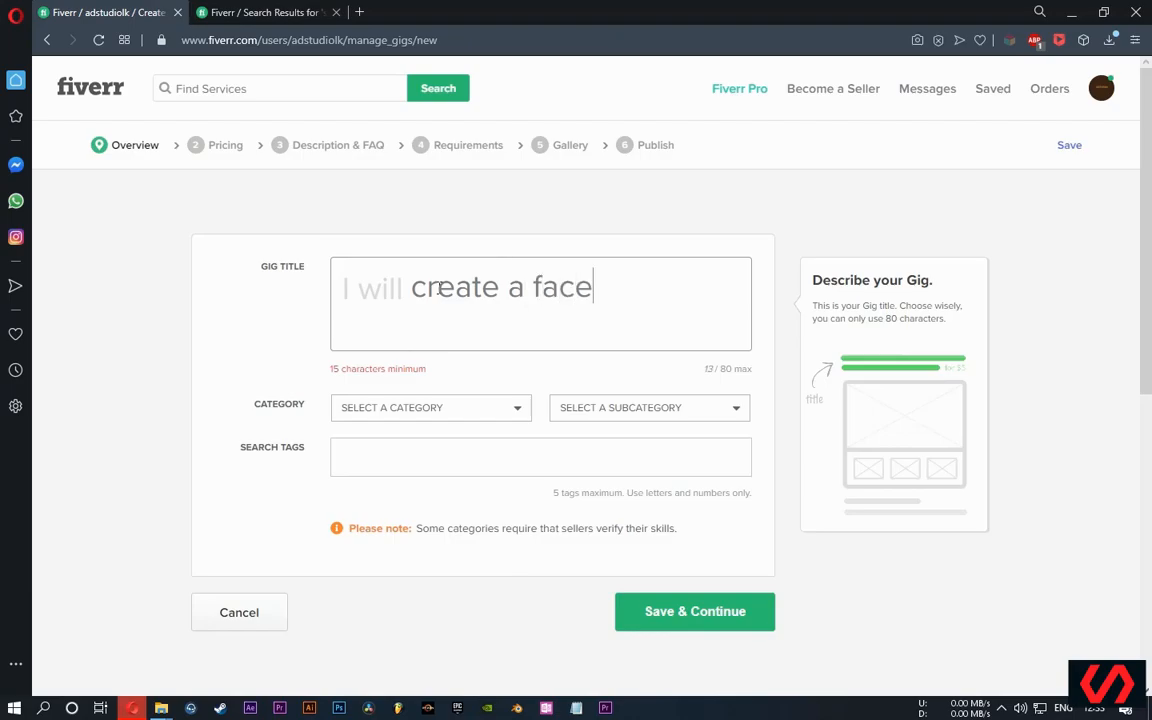
text(book a)
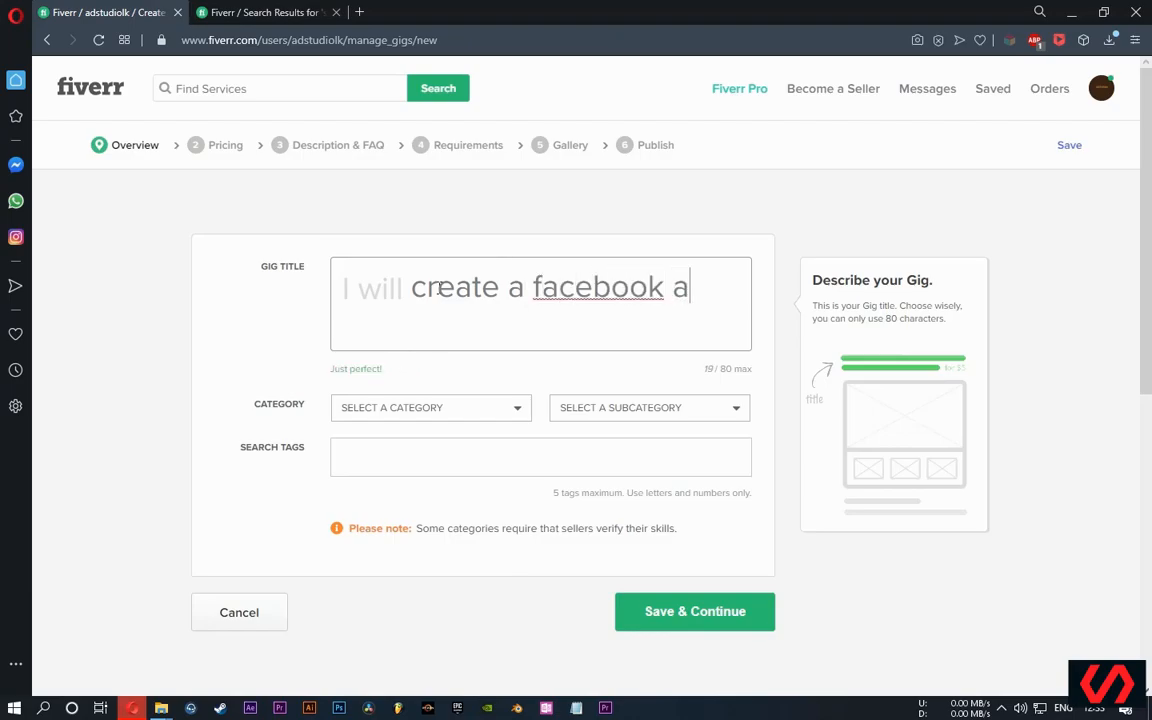
text(ds fo)
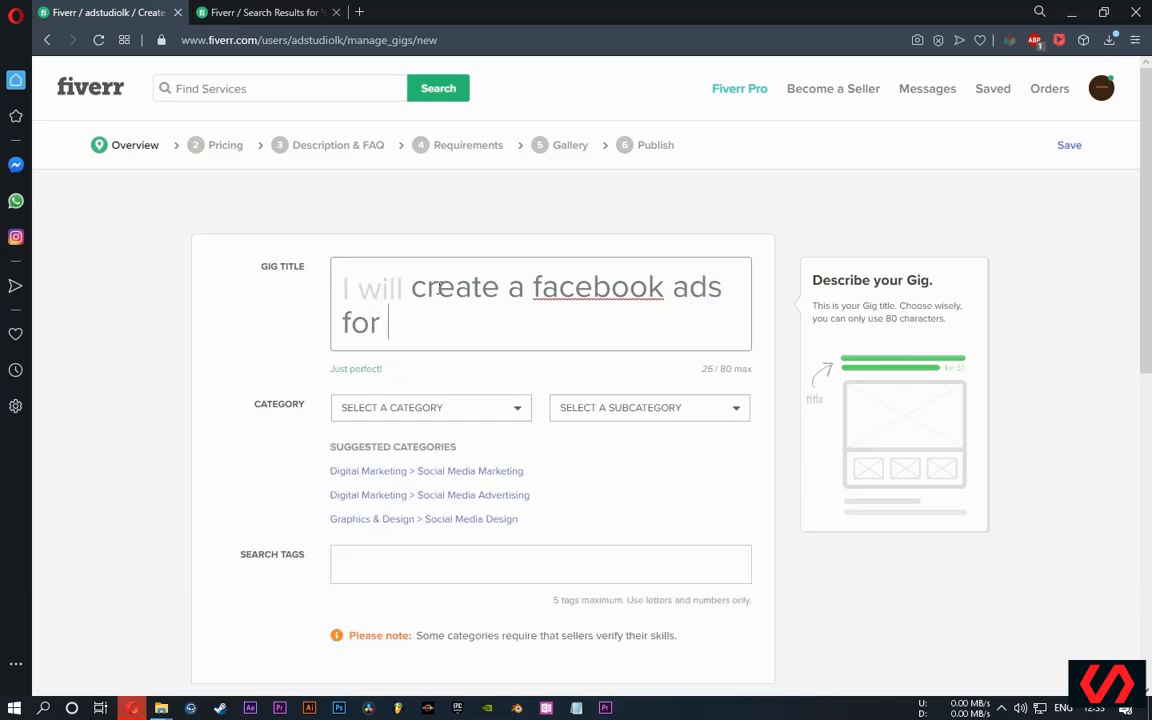
text(r shopi)
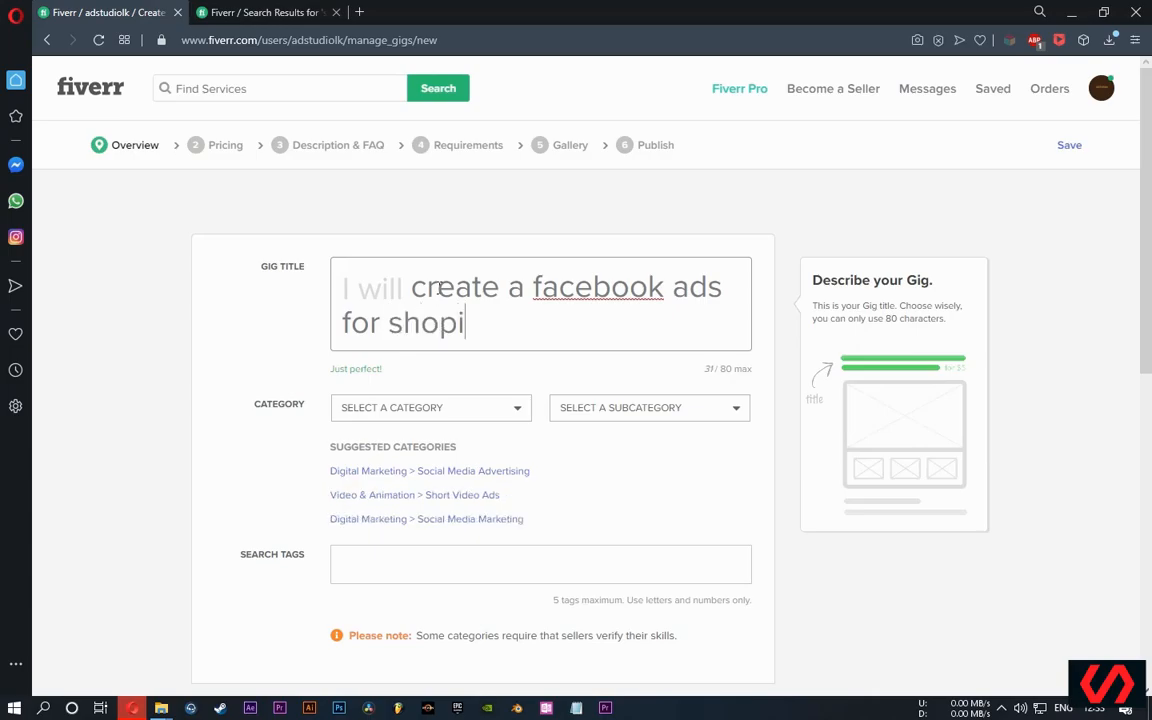
text(fy,d)
key(BackSpace)
key(BackSpace)
text(and)
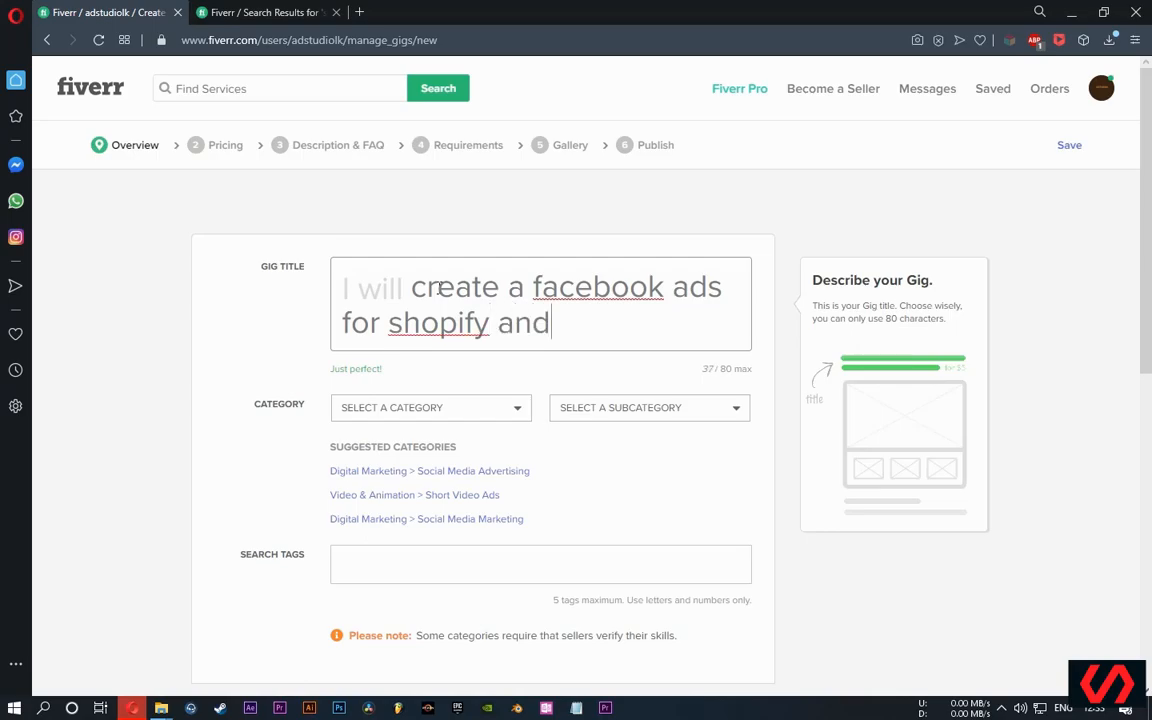
text( drop)
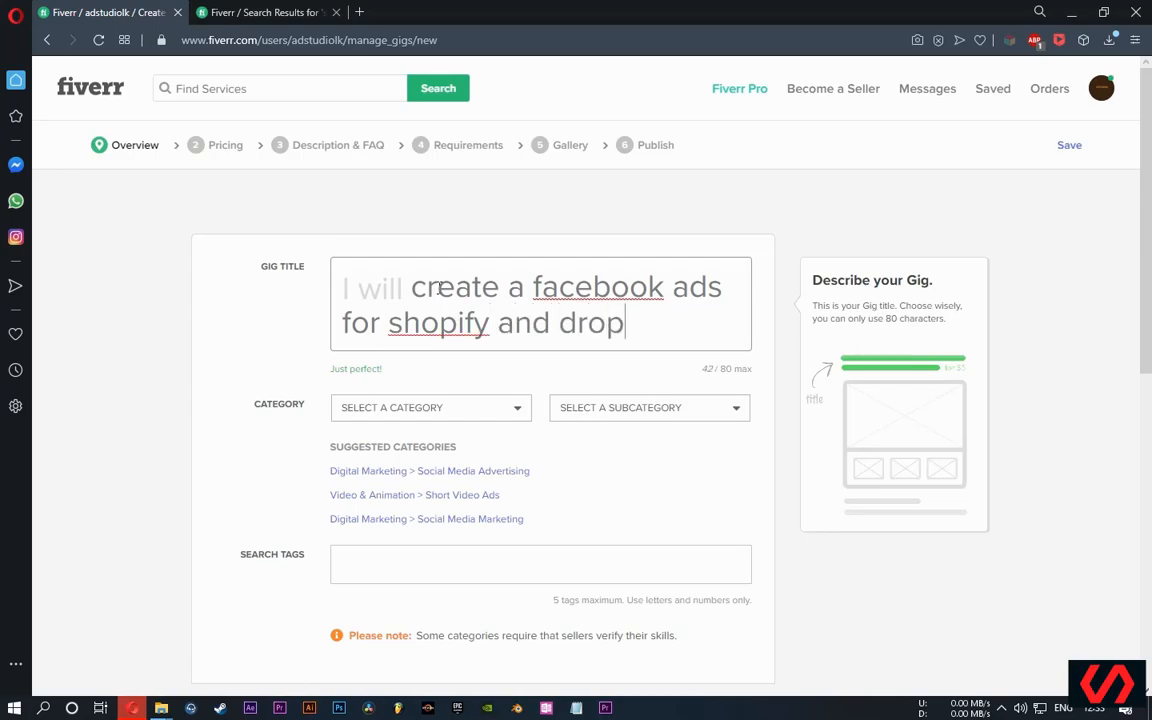
text(sj)
text(h)
text(ippi)
text(ng)
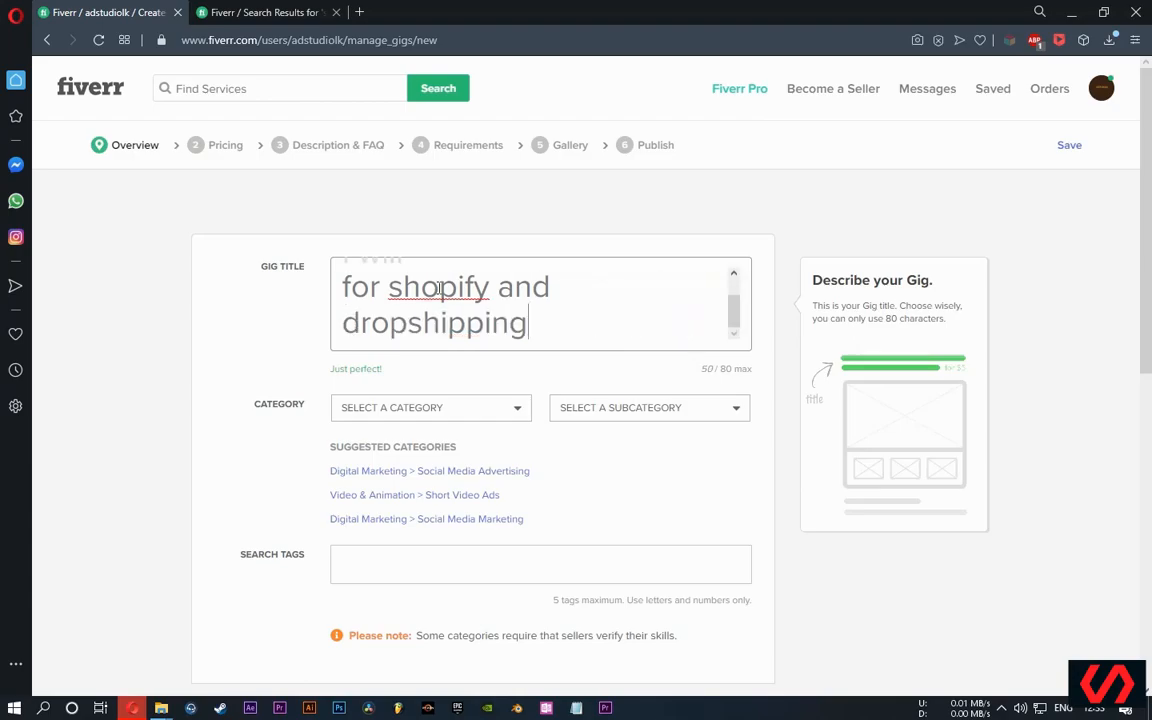
text( p)
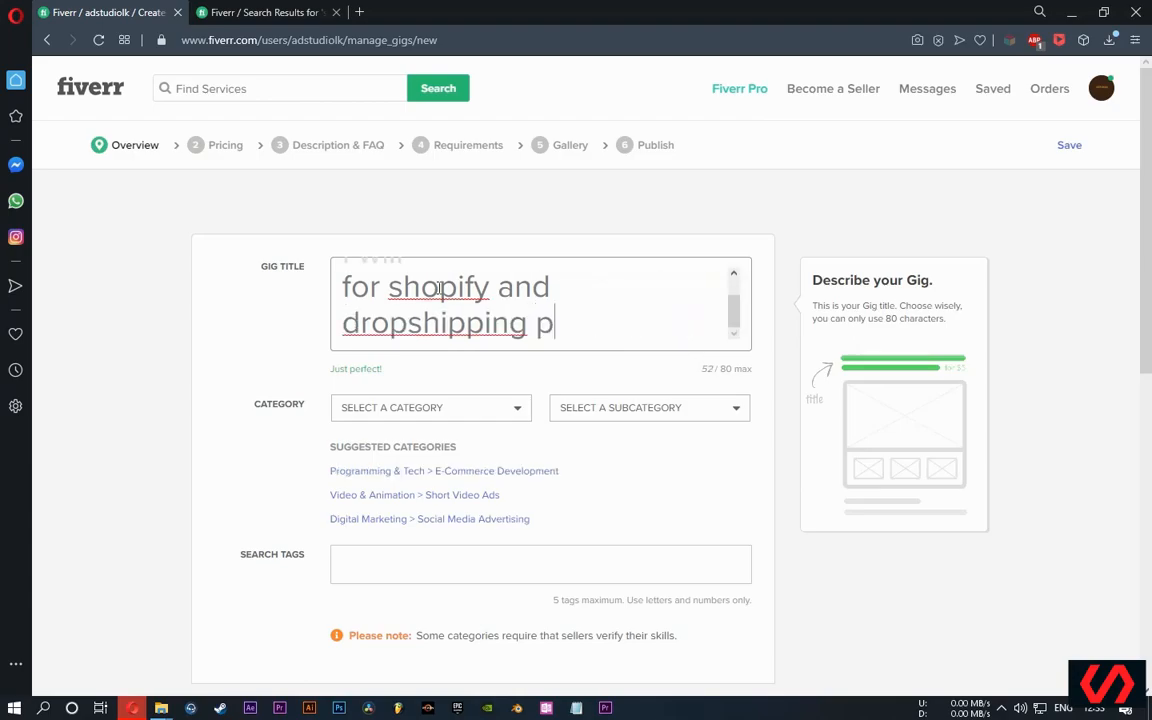
text(roduct)
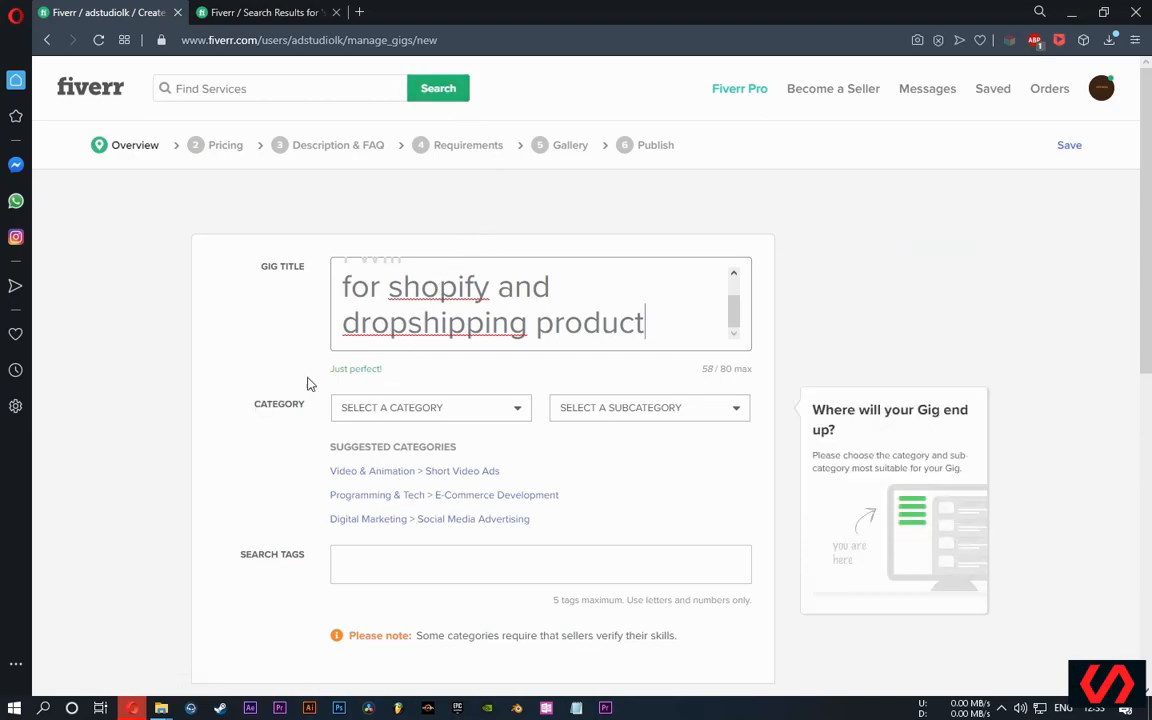
scroll(738, 315, up, 1)
scroll(738, 309, down, 1)
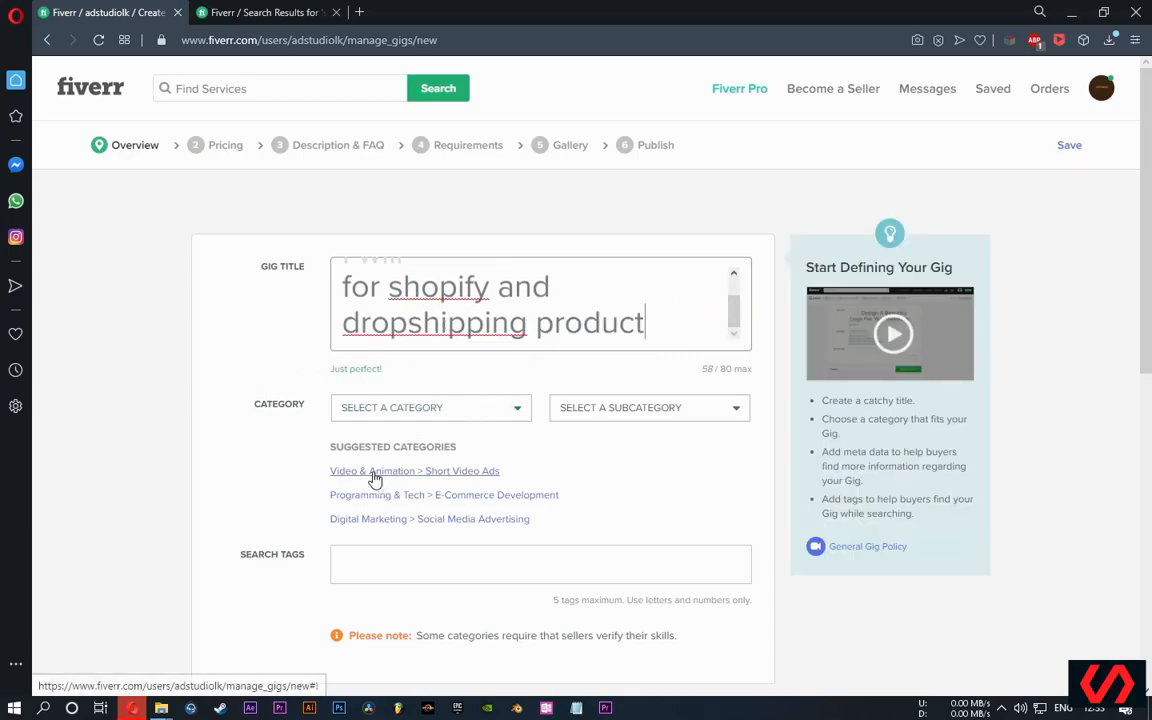
Apply the suggested category Video & Animation > Short Video Ads and set the platform of expertise to Facebook.
click(484, 474)
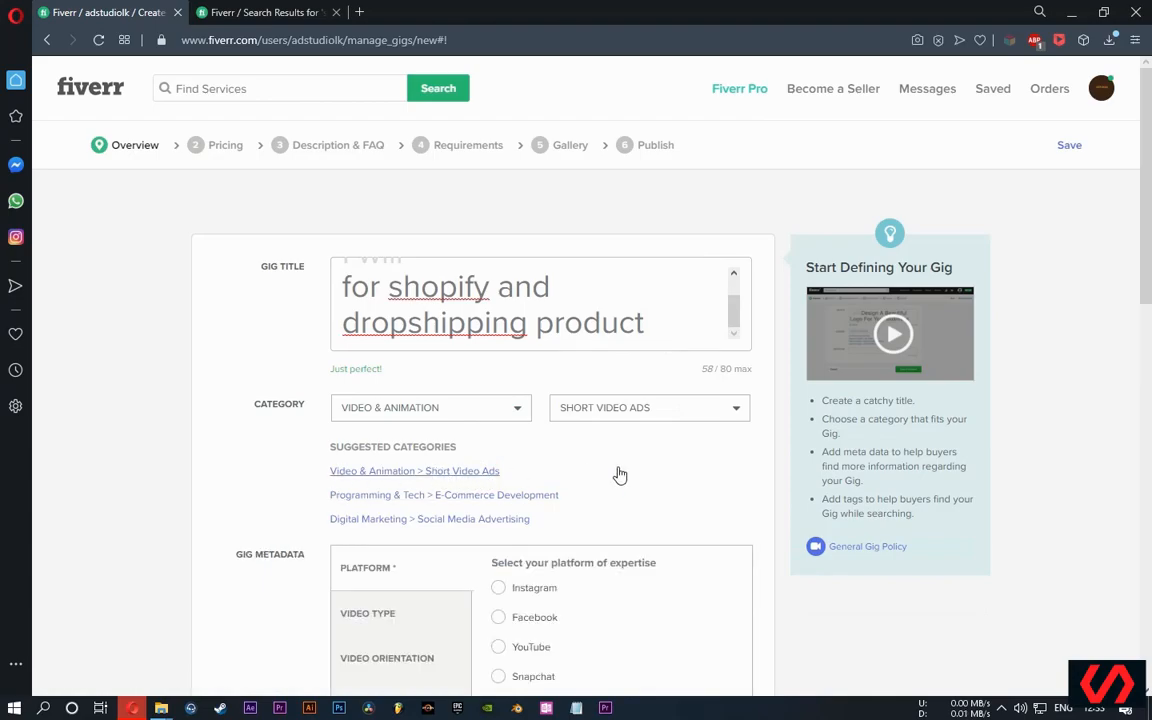
scroll(590, 477, down, 3)
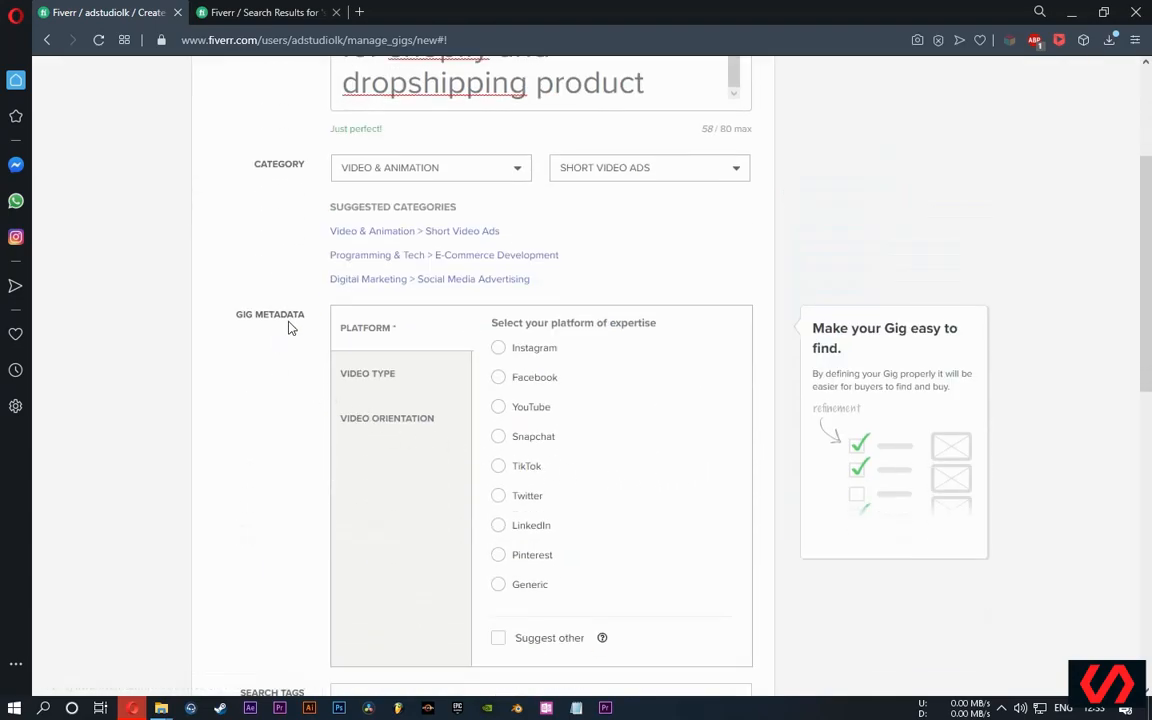
click(532, 376)
Set the video orientation in the gig metadata to Square (1:1).
click(387, 375)
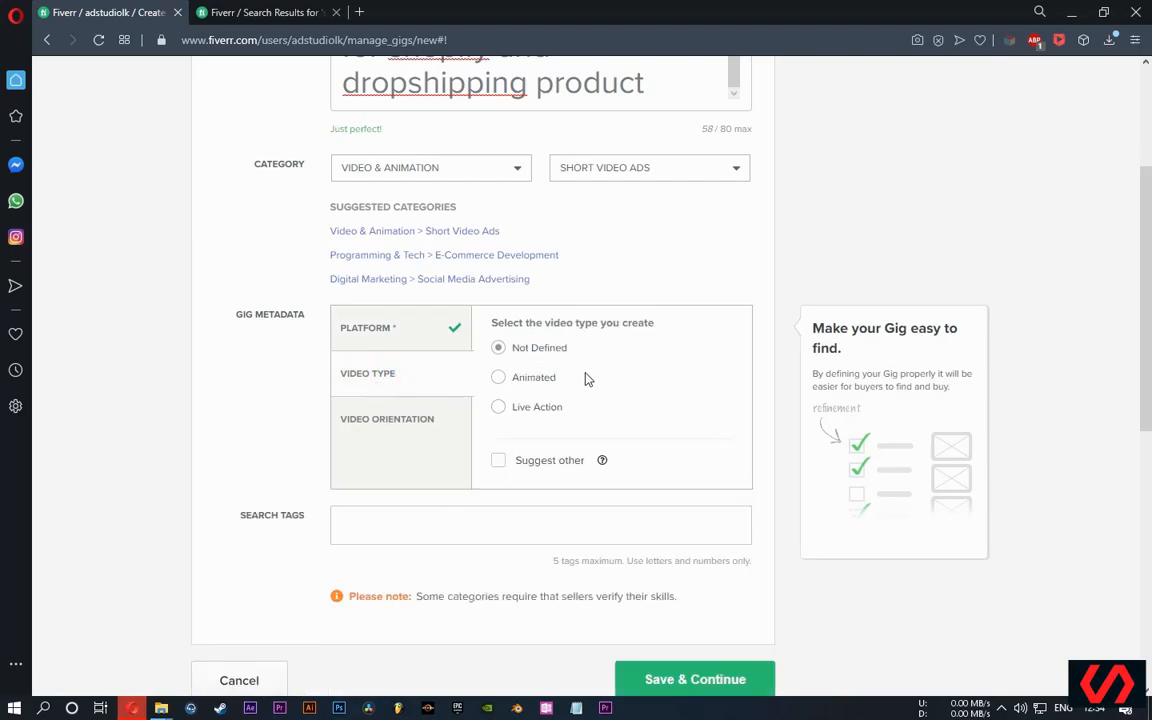
click(403, 423)
click(548, 410)
scroll(522, 468, down, 3)
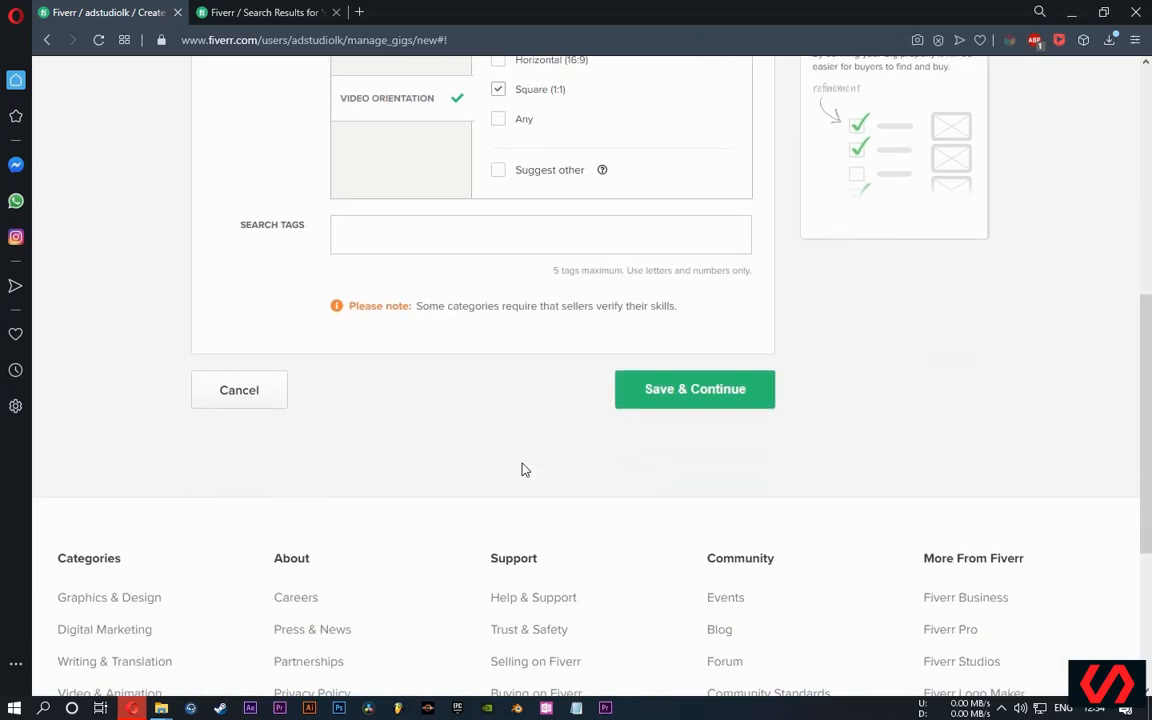
Switch to the fiverr folder in File Explorer and open the tags text file in Notepad.
scroll(522, 468, up, 2)
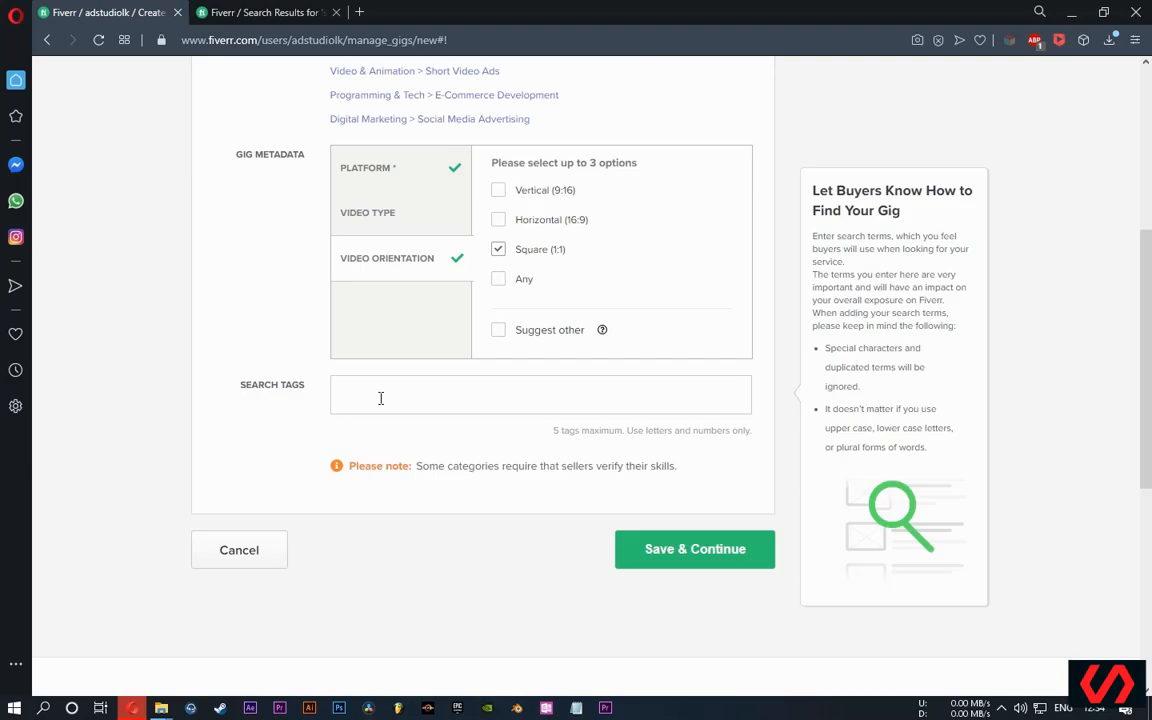
click(168, 710)
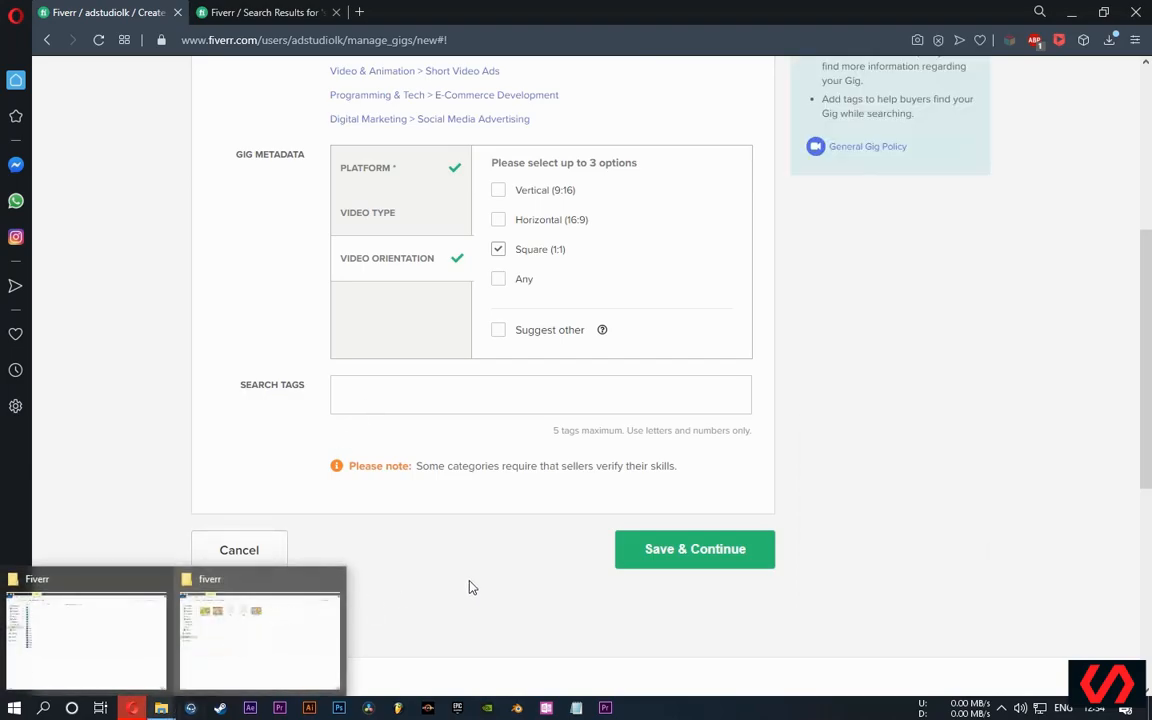
mouse_move(177, 708)
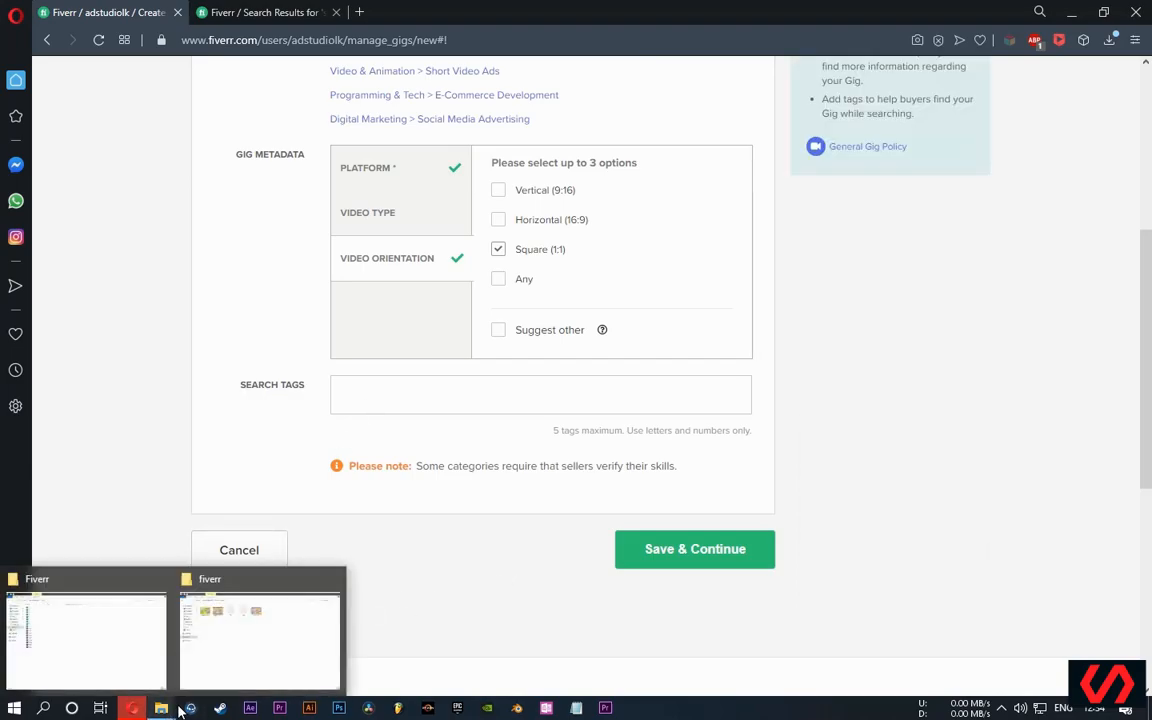
click(247, 633)
double_click(548, 152)
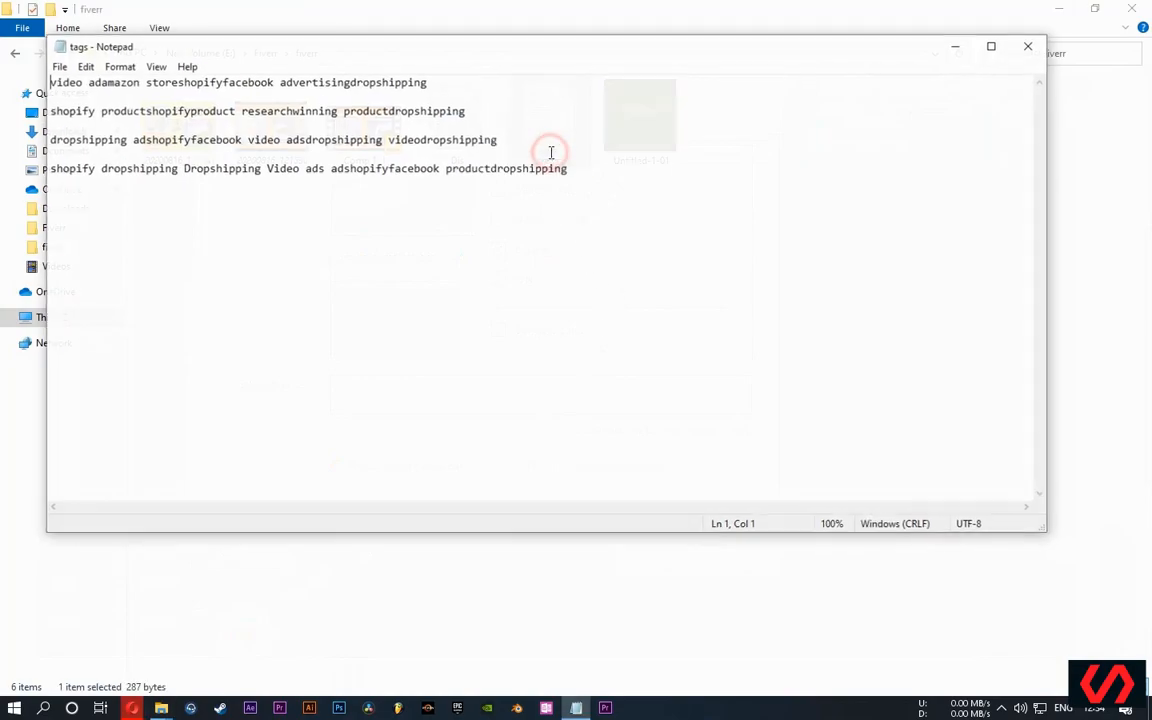
drag(586, 180, 171, 200)
drag(149, 221, 132, 200)
click(107, 197)
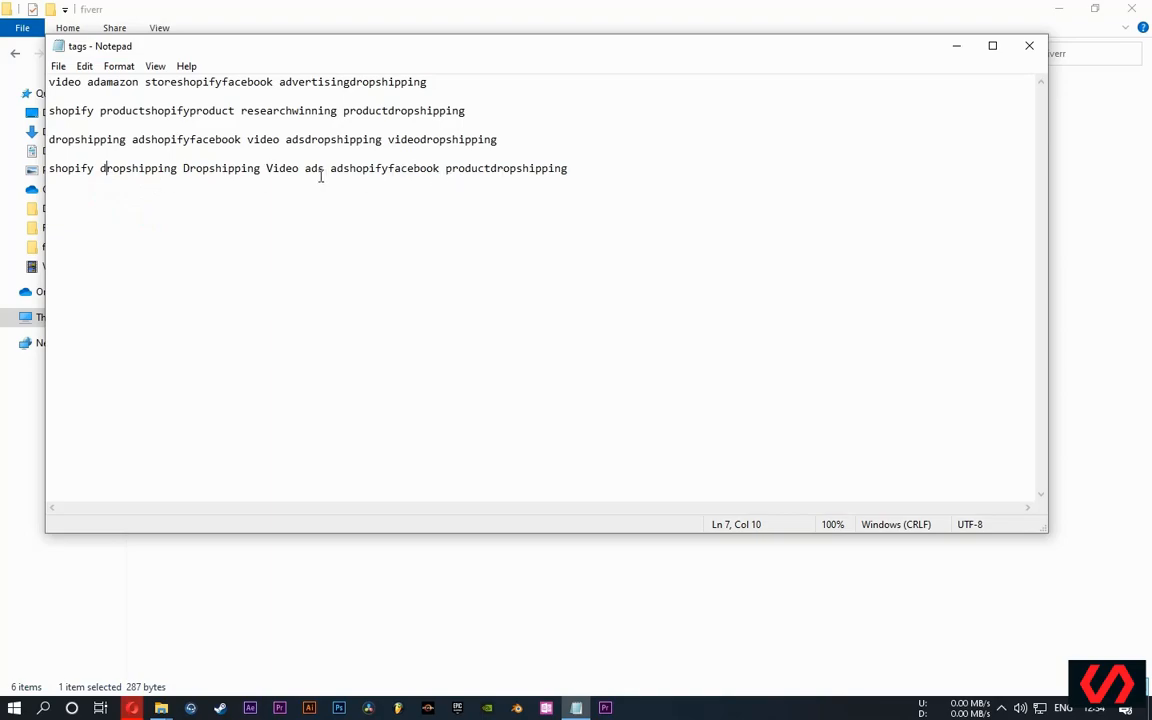
Copy "shopify" from the last line of the tags file and add it as a search tag on the gig form.
drag(95, 170, 47, 170)
key(ctrl+c)
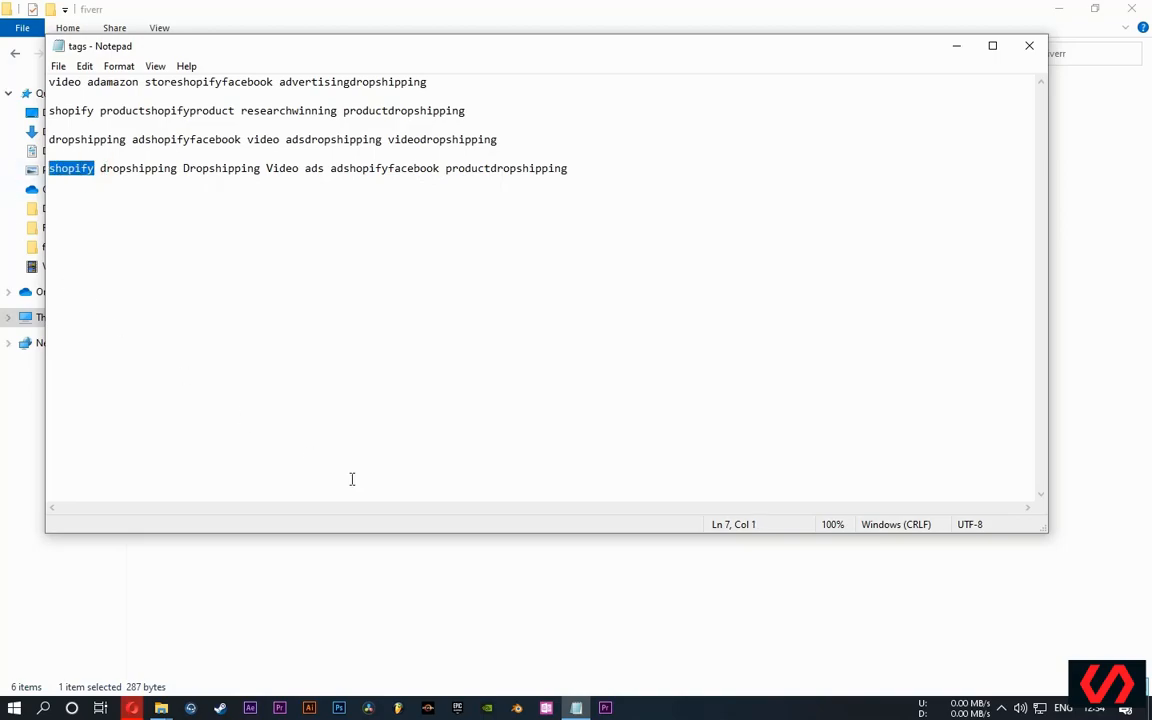
click(132, 708)
click(401, 391)
key(ctrl+v)
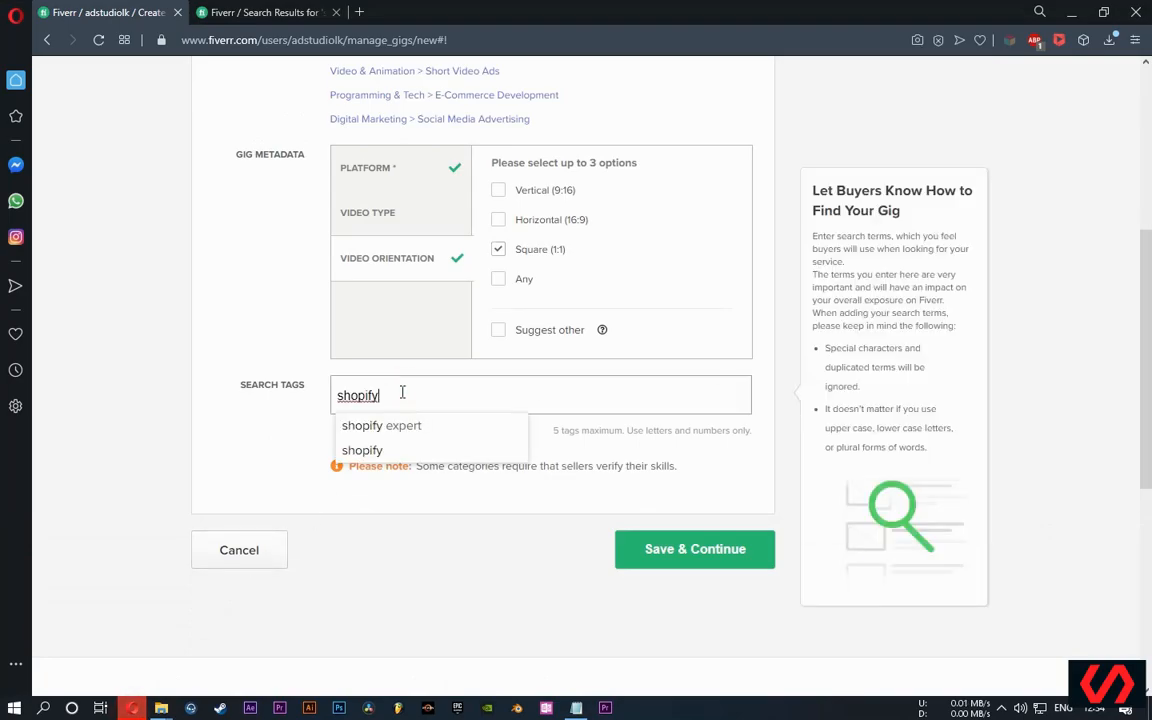
click(378, 450)
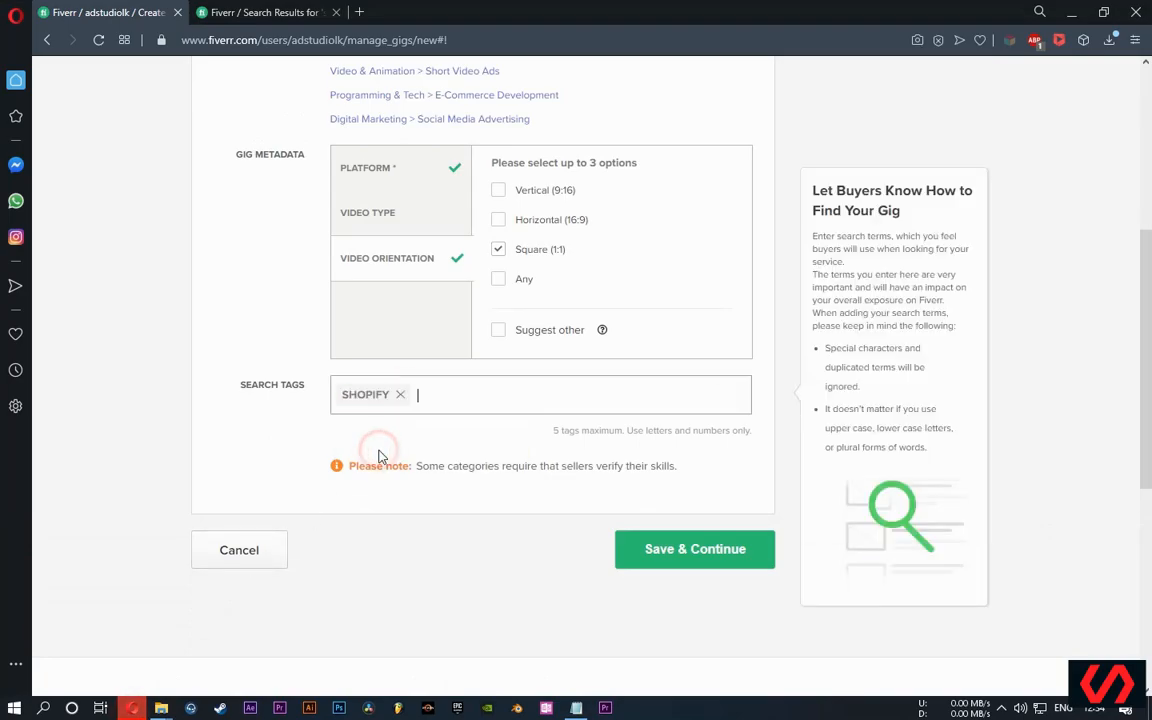
Copy "dropshipping" from the last line of the tags file and add it as the second search tag.
key(alt+Tab)
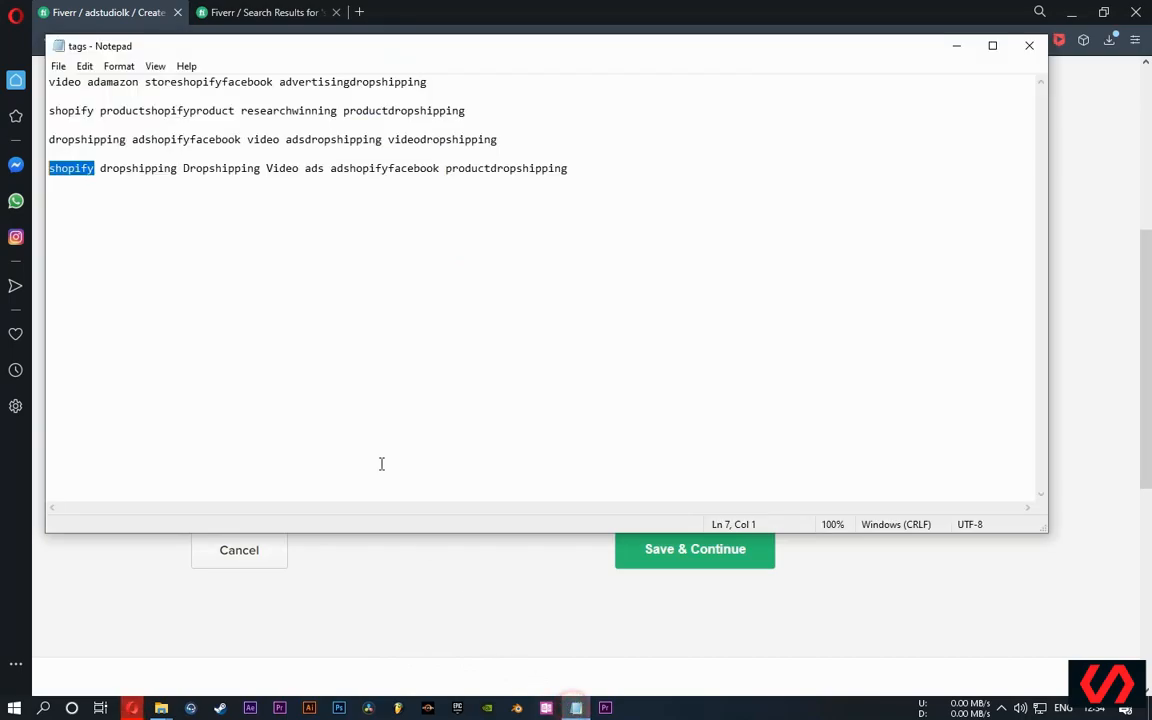
drag(100, 168, 177, 182)
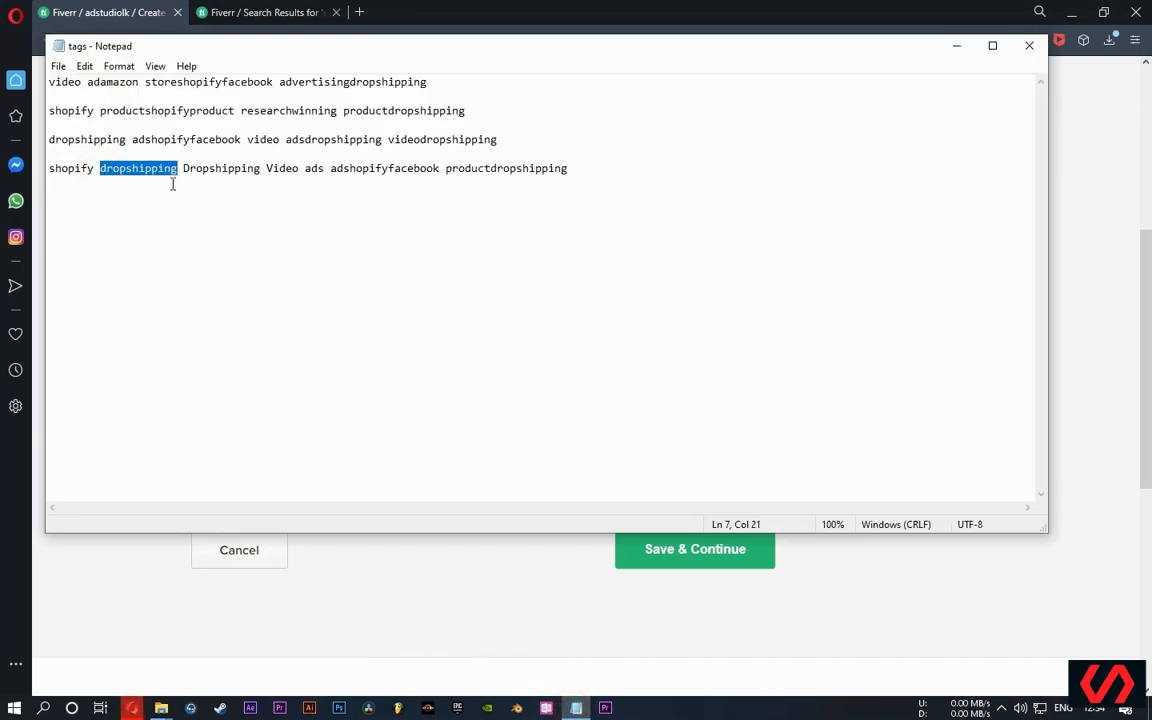
key(ctrl+c)
key(alt+Tab)
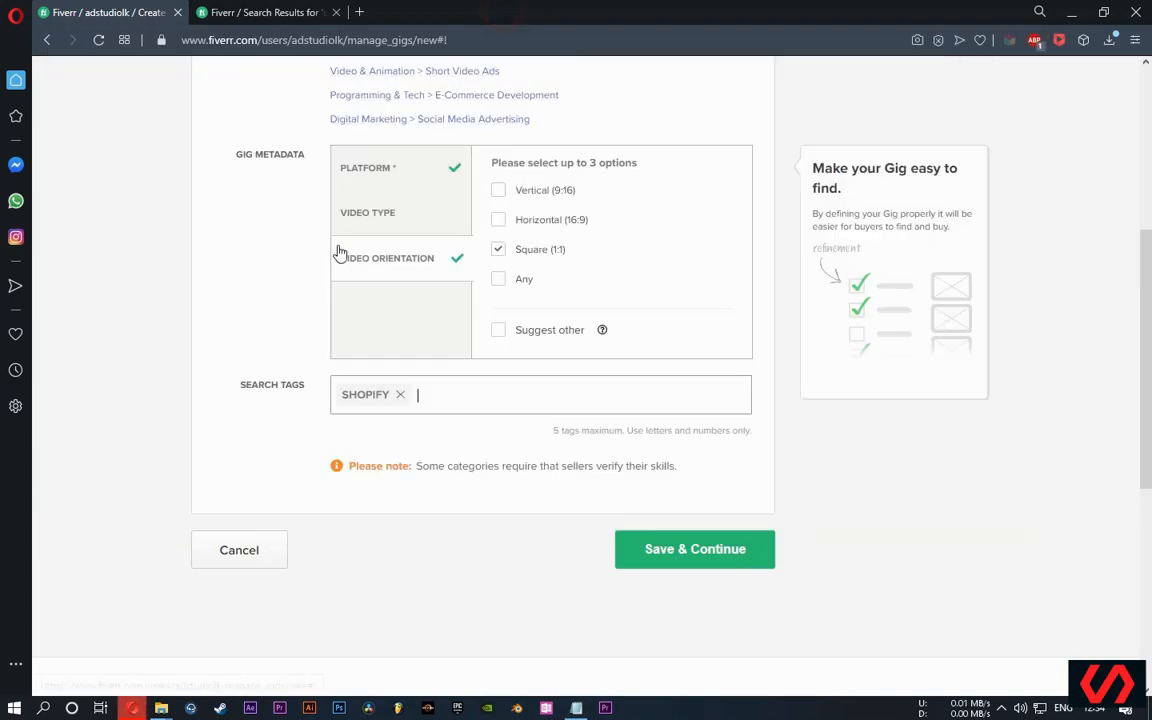
click(420, 394)
key(ctrl+v)
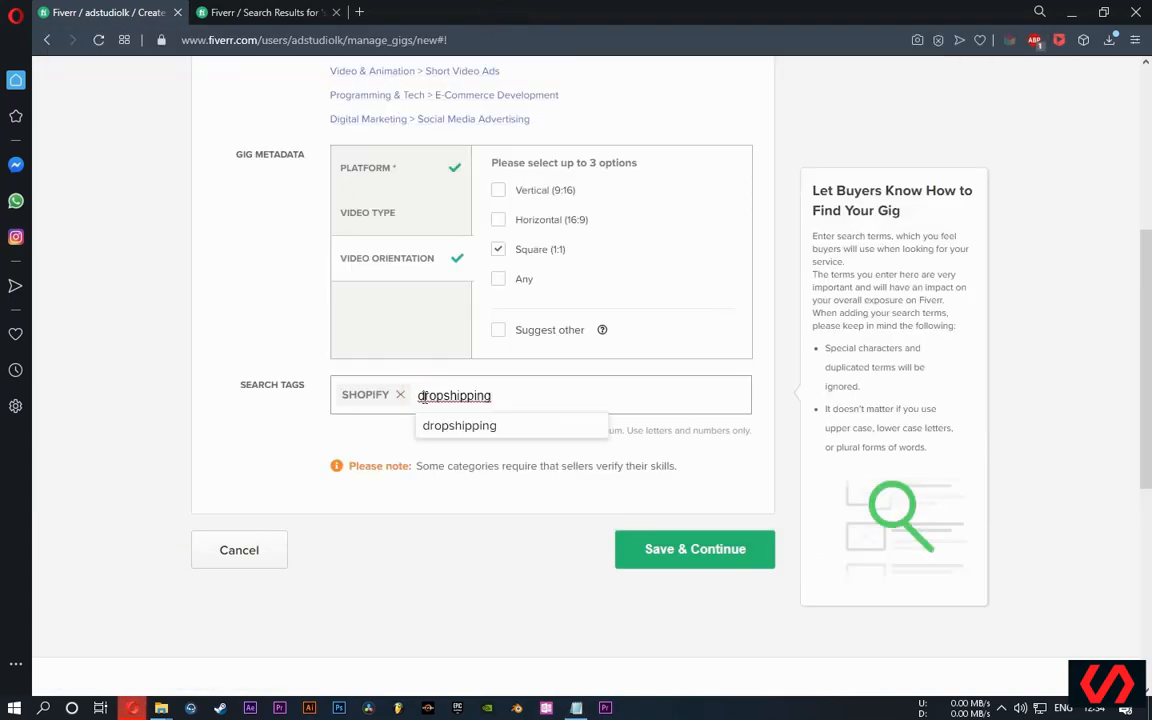
click(497, 428)
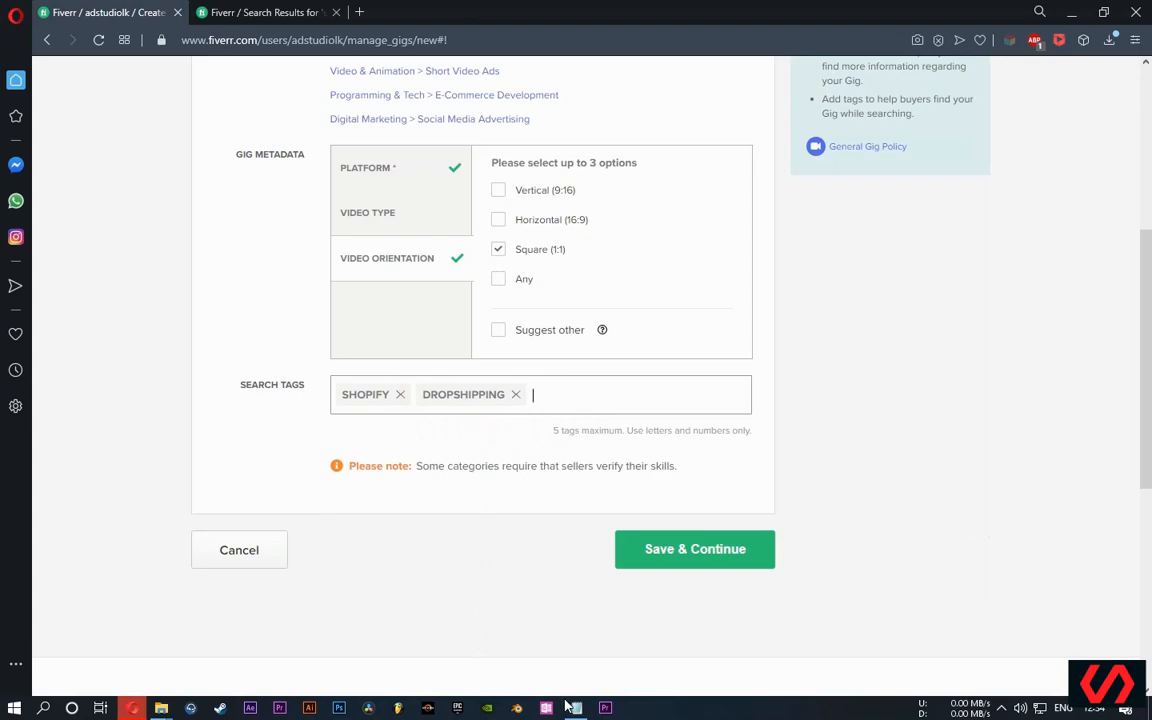
Copy "Dropshipping Video ads" from the tags file and add it as the third search tag.
click(575, 707)
drag(184, 169, 322, 180)
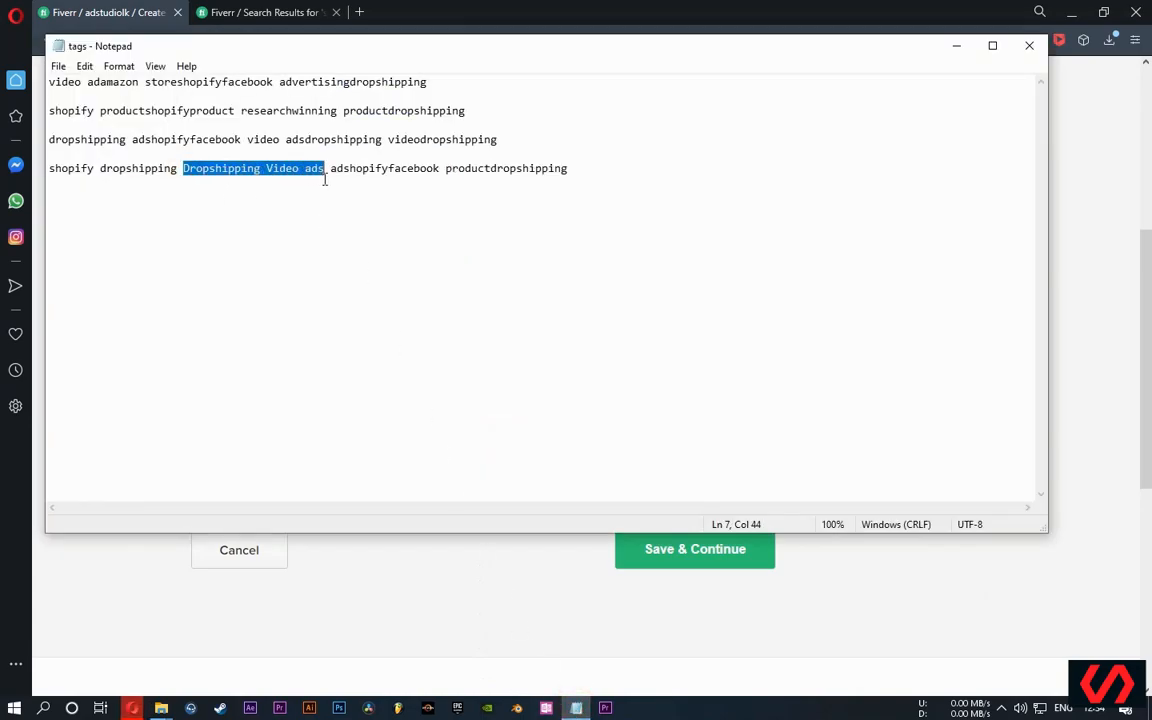
click(132, 707)
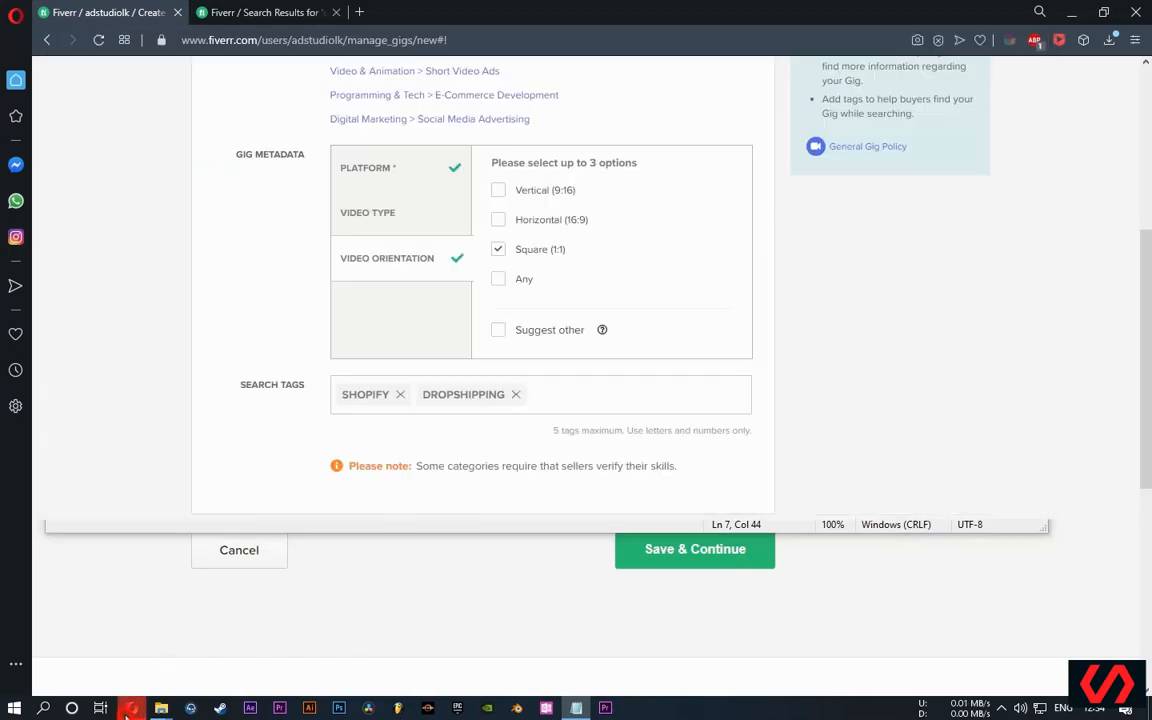
click(539, 394)
key(ctrl+v)
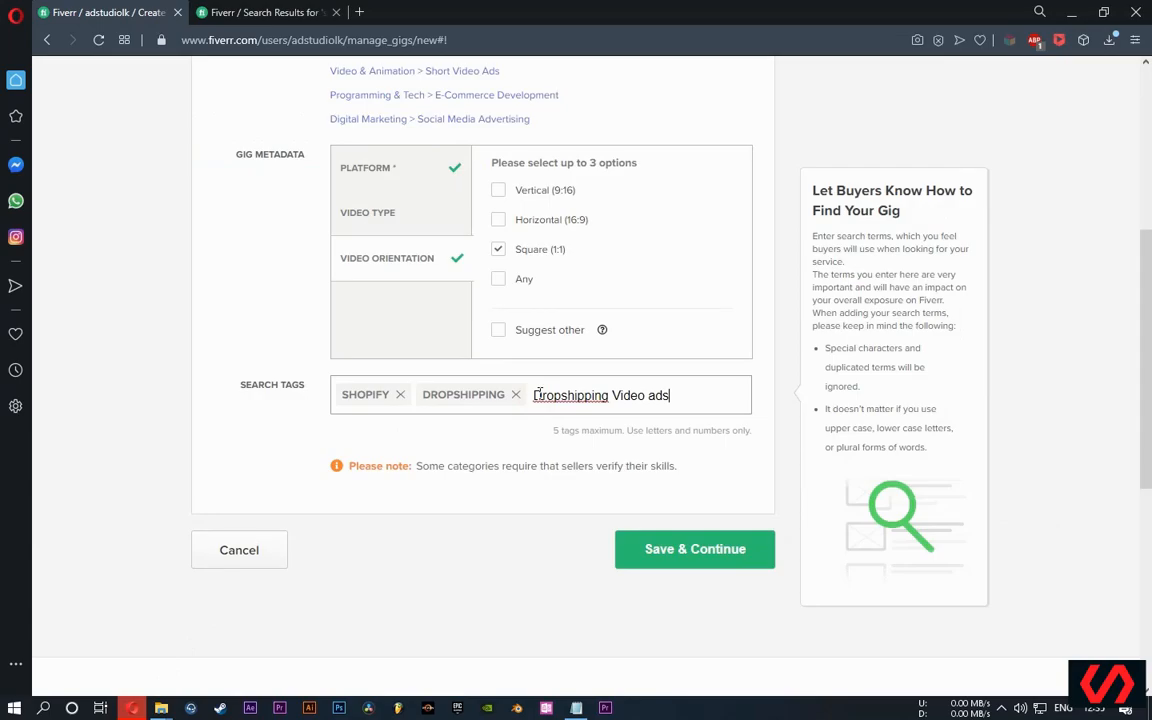
key(Return)
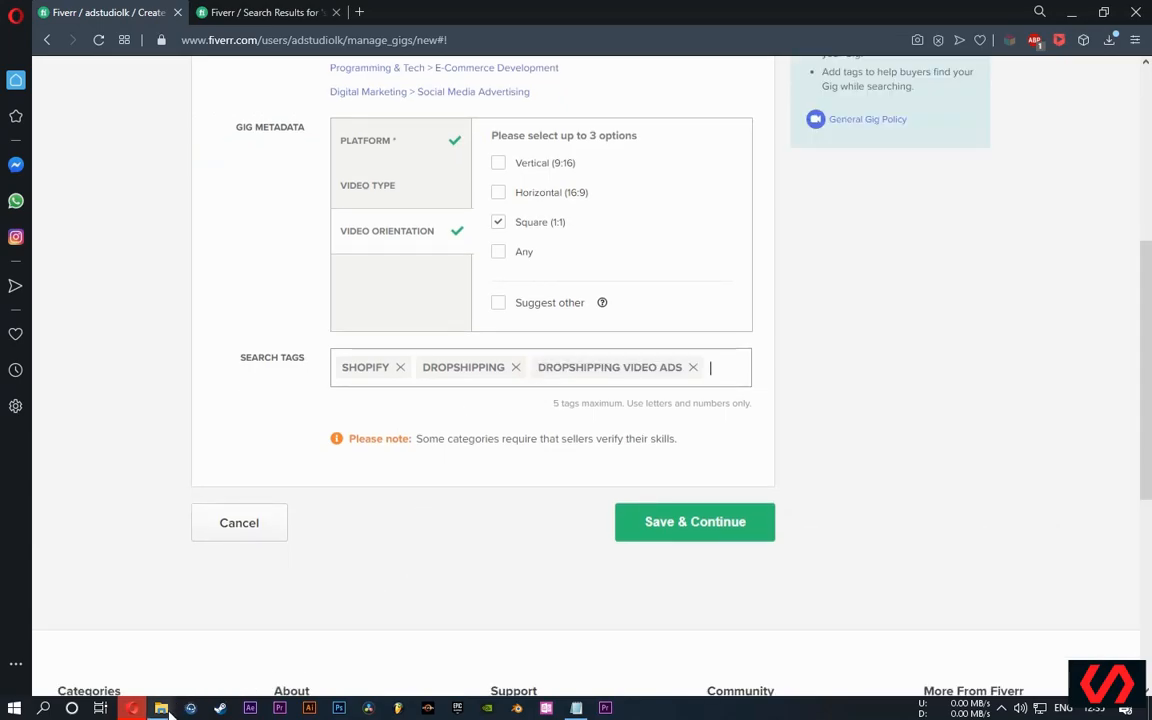
Copy "adshopifyfacebook" from the tags file and add it as the fourth search tag.
click(576, 708)
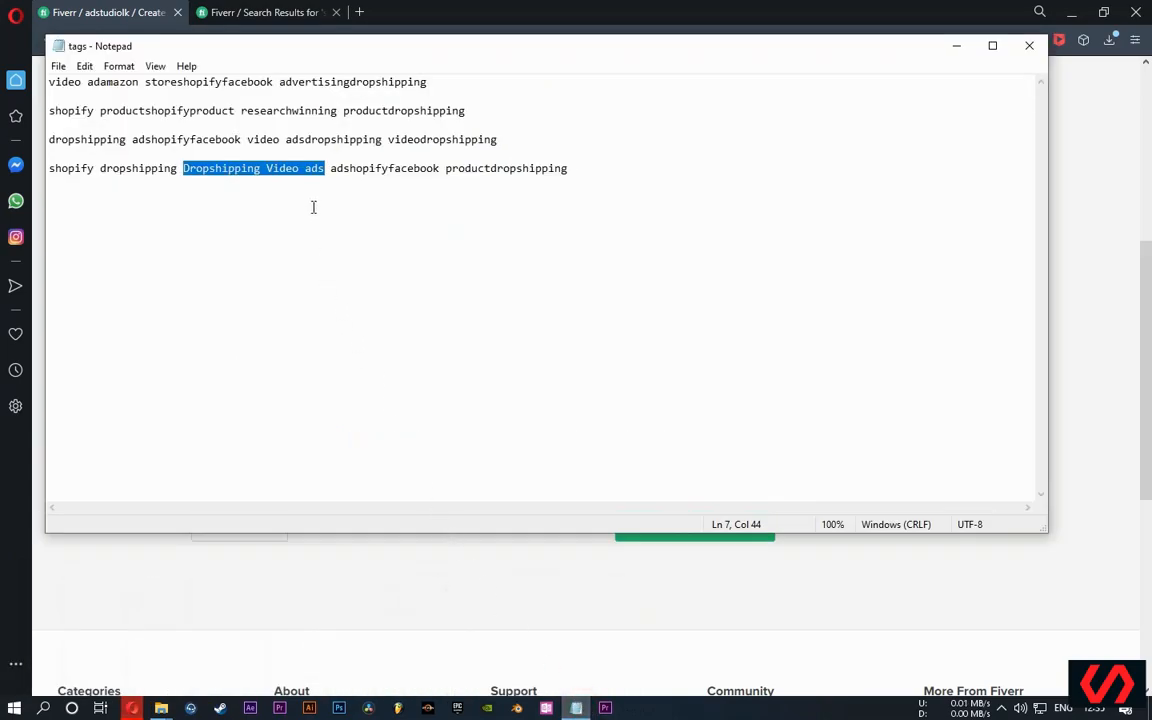
drag(330, 168, 440, 169)
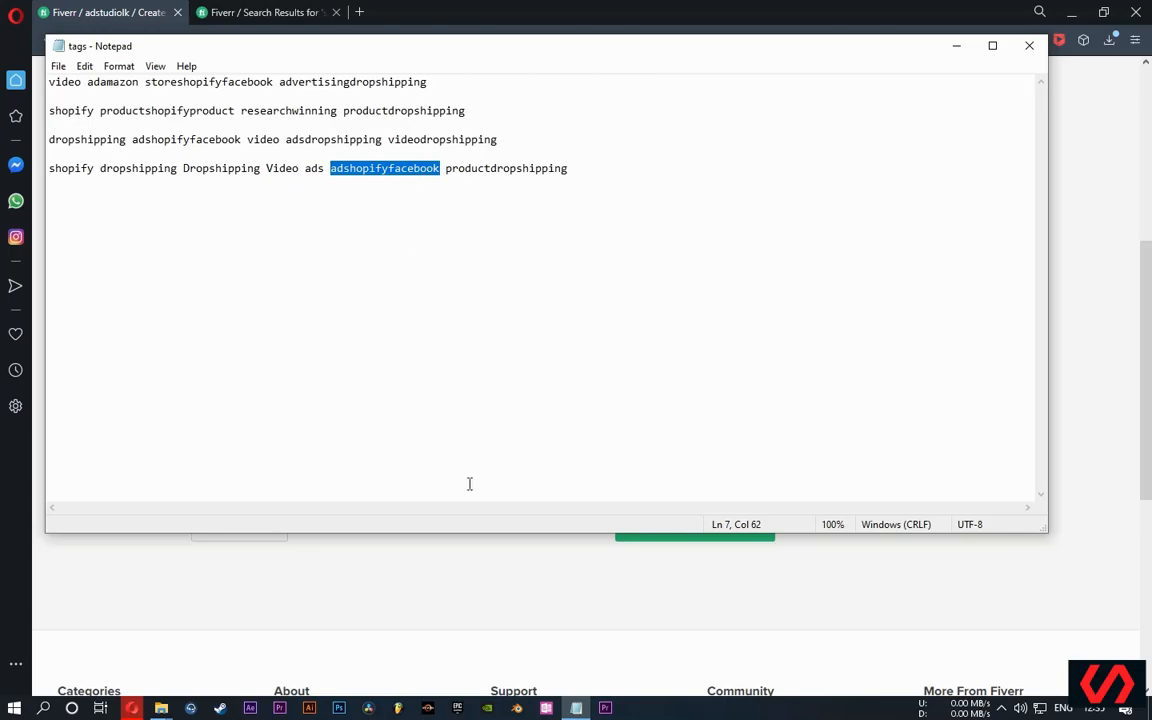
click(131, 708)
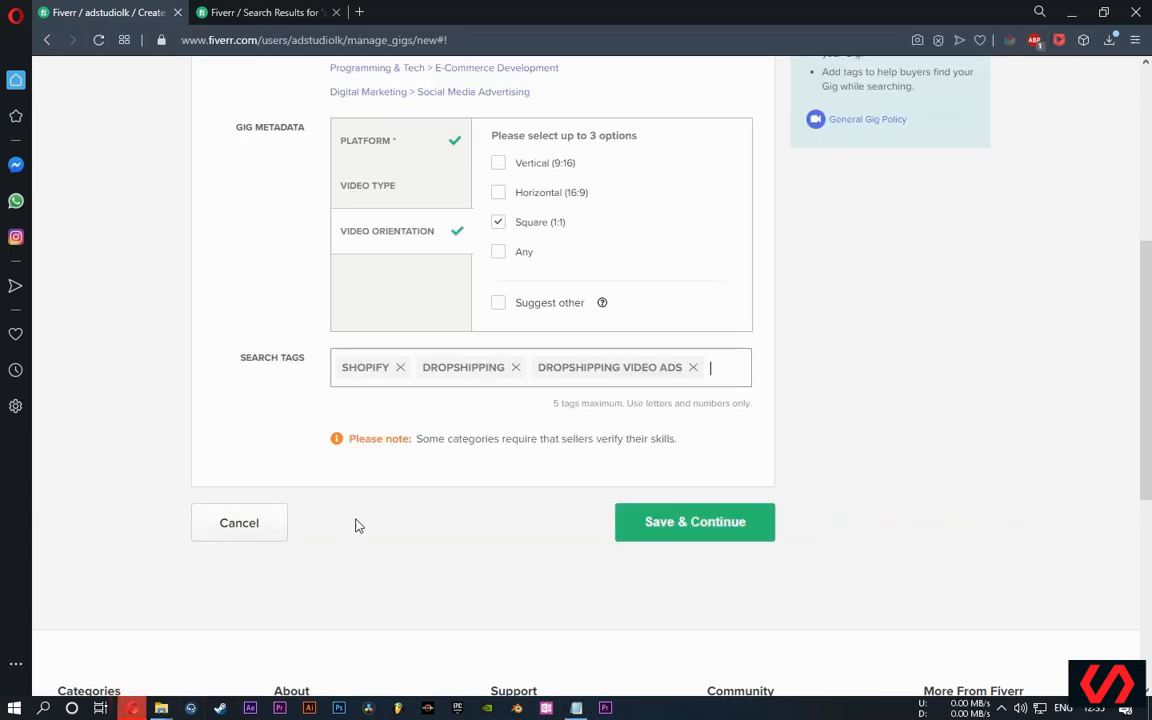
click(720, 365)
key(ctrl+v)
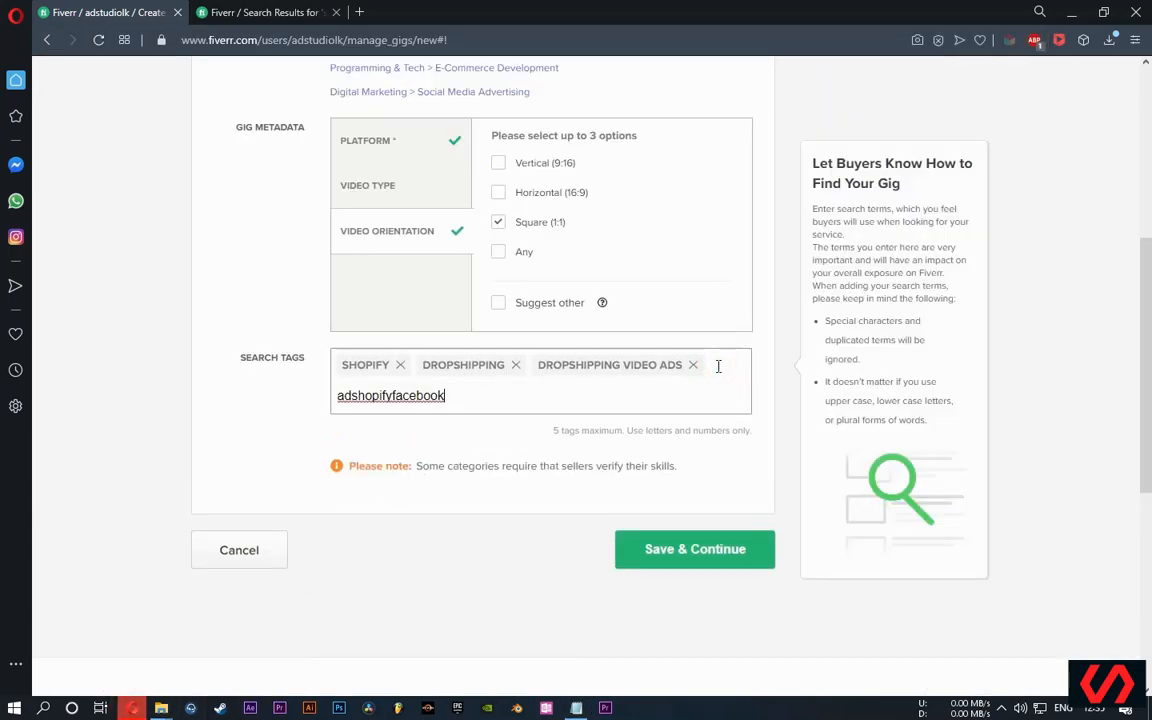
key(Return)
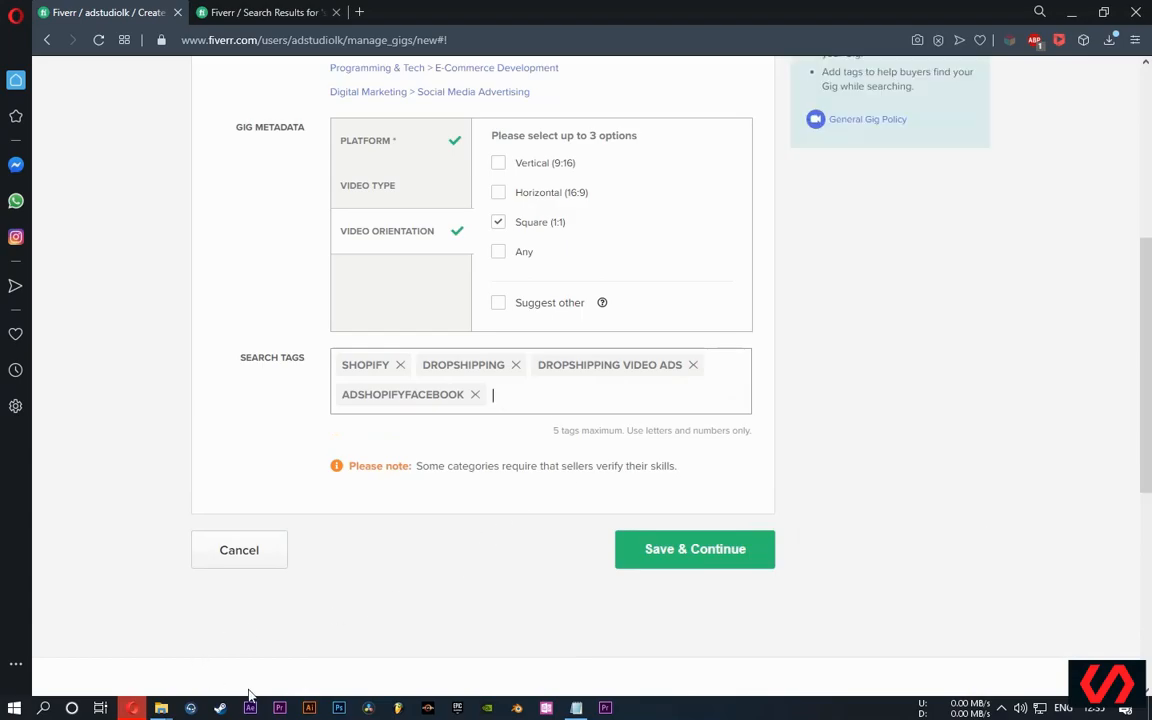
Copy "productdropshipping" from the tags file, add it as the fifth search tag, and try to save the gig overview.
click(595, 707)
drag(446, 170, 549, 185)
click(112, 636)
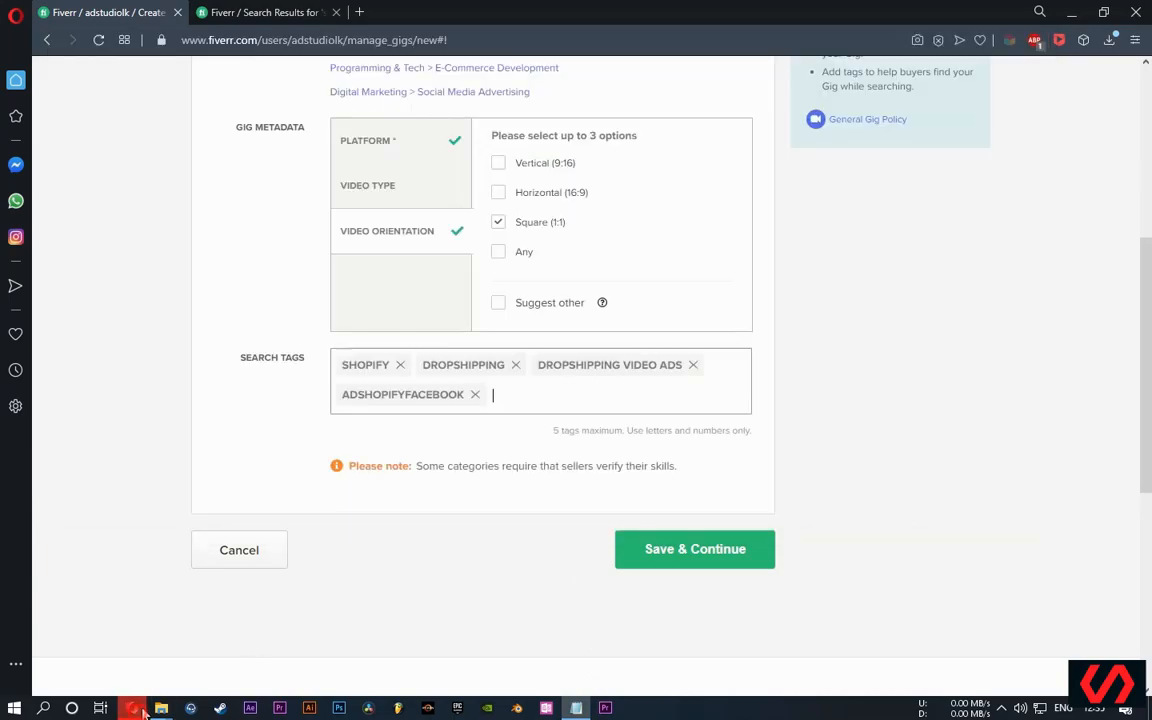
click(527, 394)
key(ctrl+v)
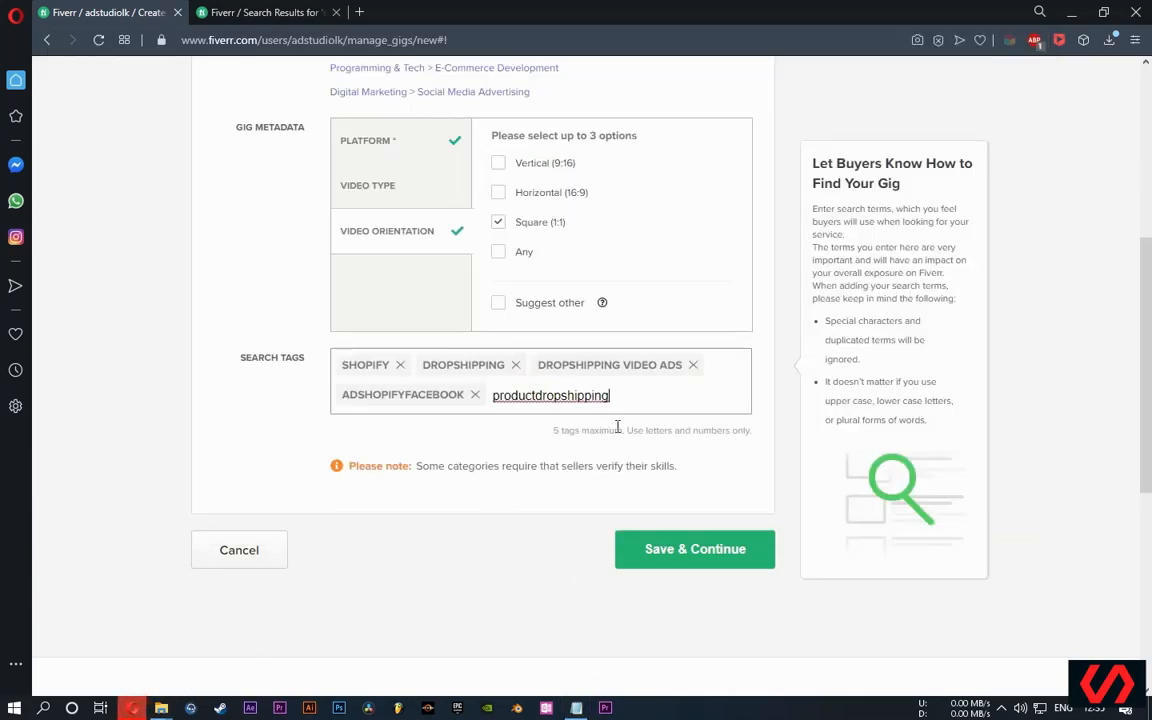
key(Return)
scroll(652, 430, down, 1)
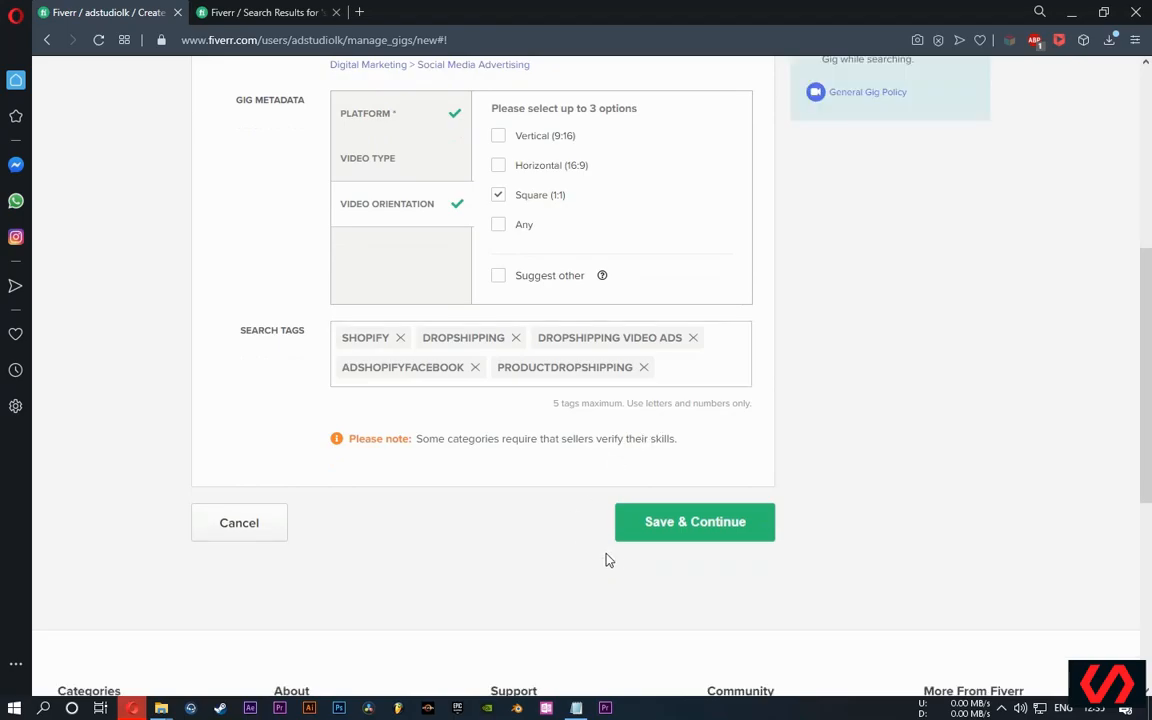
click(680, 522)
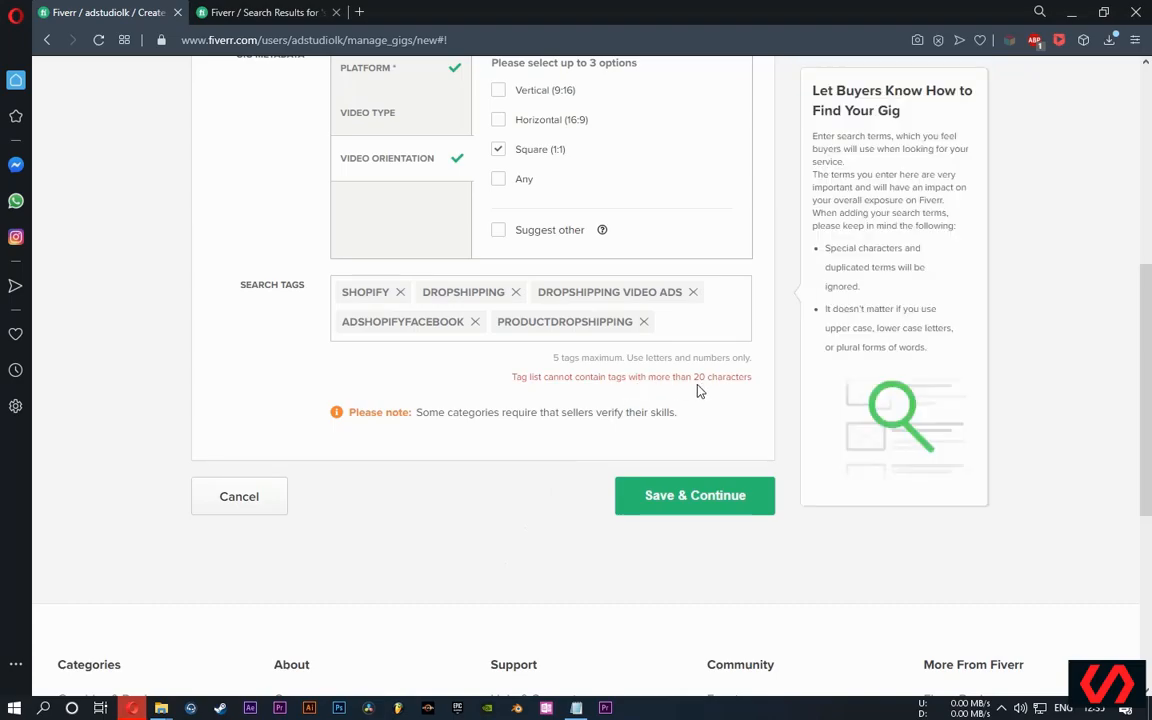
Replace the adshopifyfacebook search tag with "Videoads" and try to save the gig overview again.
click(474, 329)
click(545, 321)
text(V)
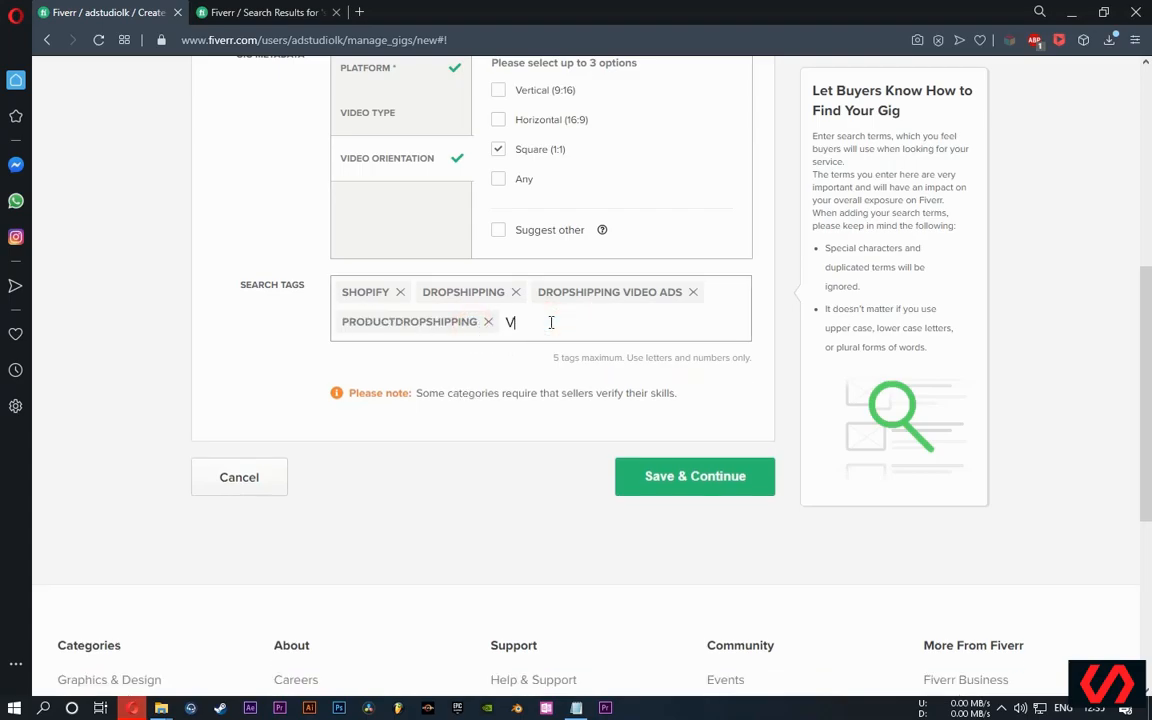
text(ideoads)
key(Return)
click(665, 482)
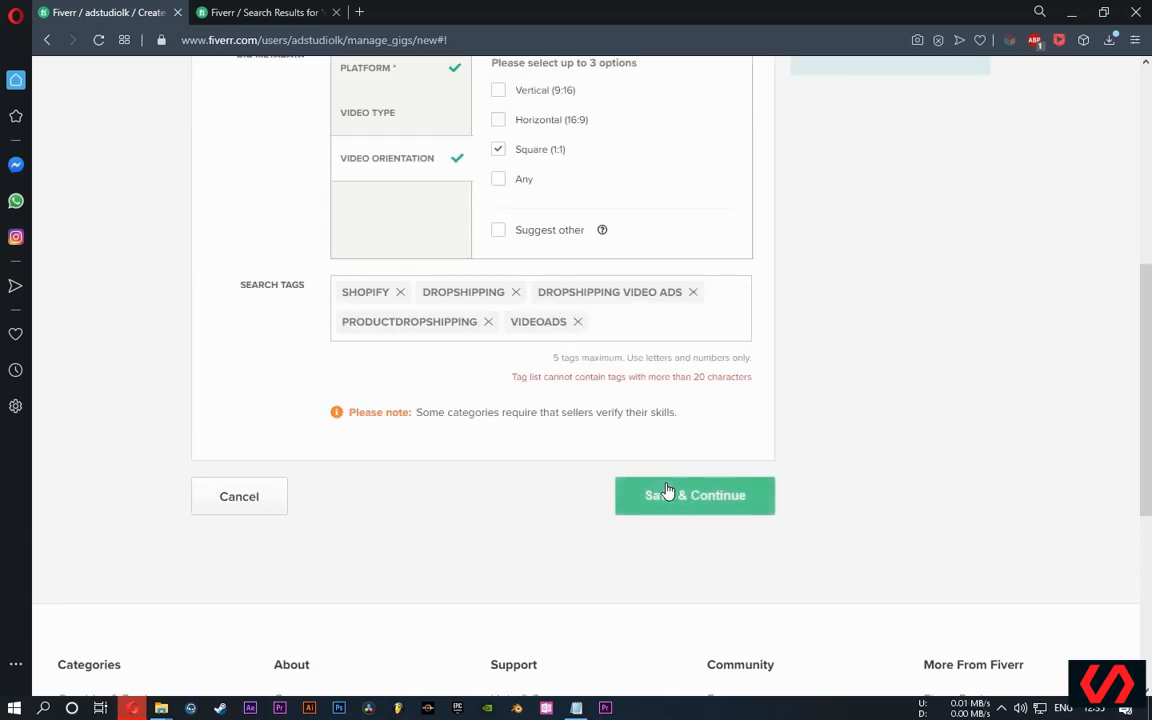
Remove the productdropshipping search tag and enter "short ads" in its place.
click(487, 322)
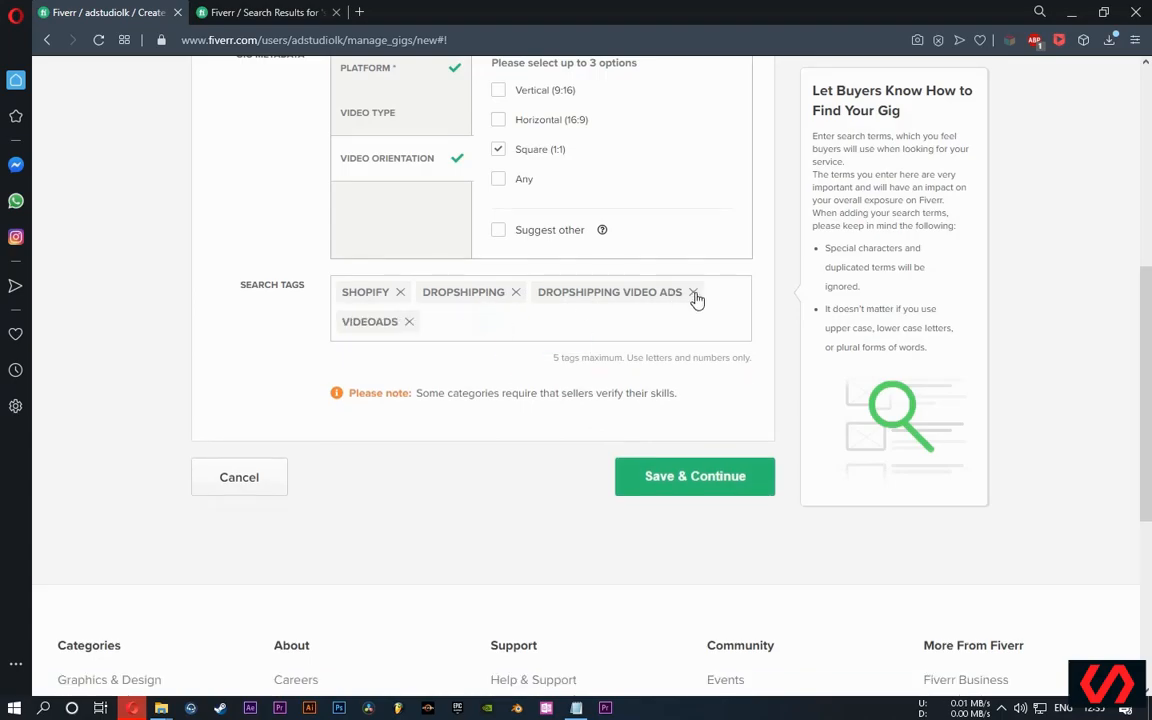
click(426, 322)
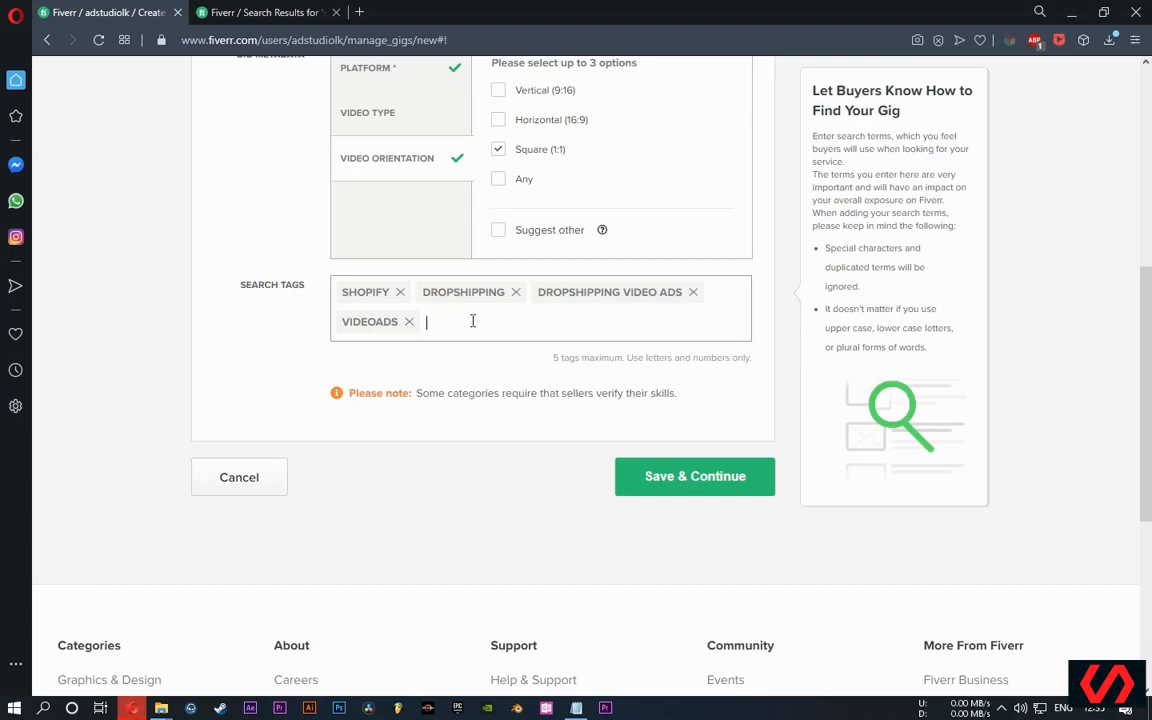
text(shor)
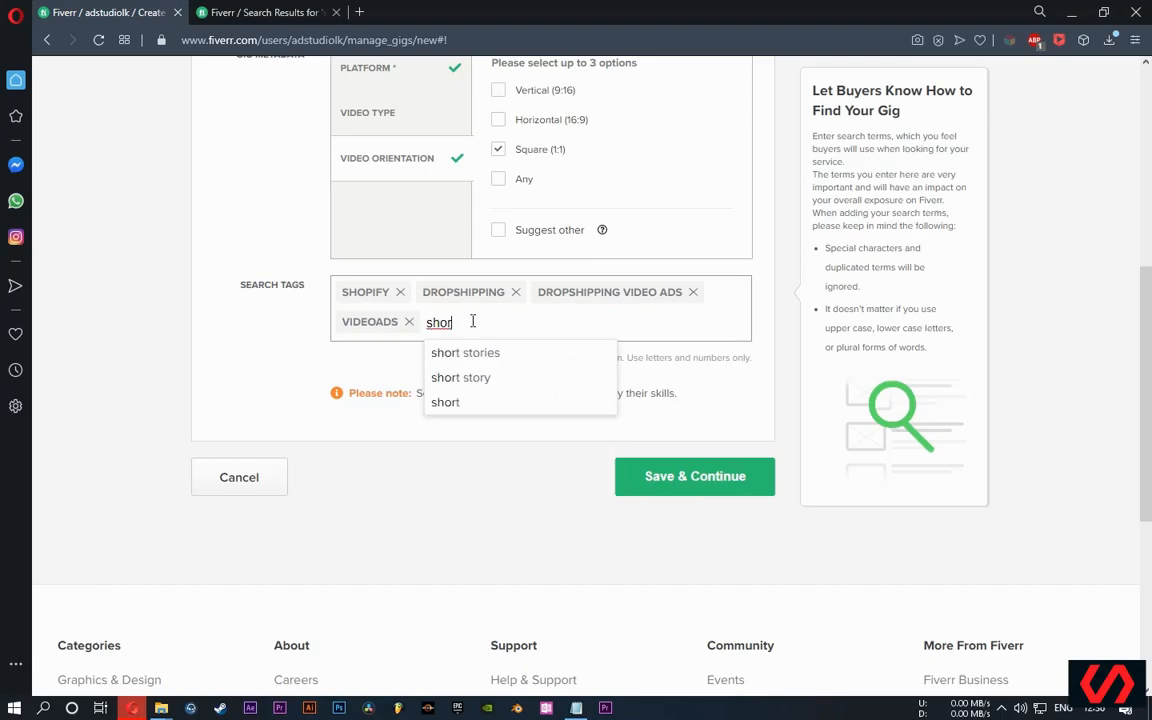
text(t ads)
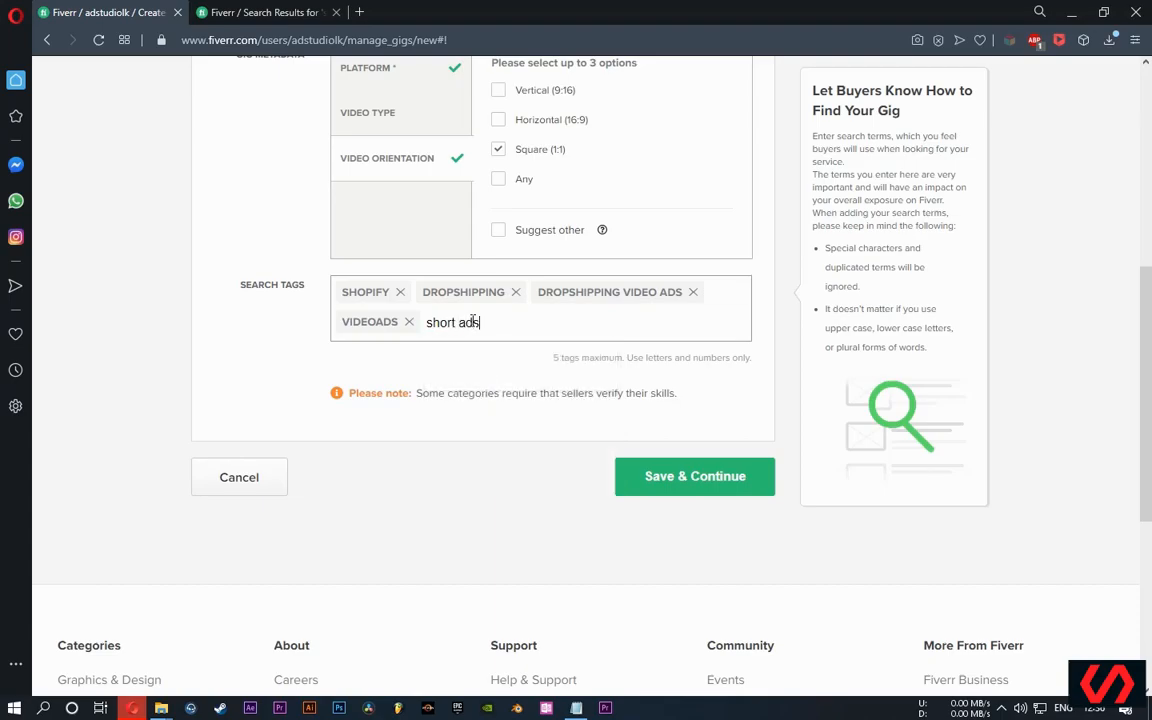
Try to save the gig overview, and remove the Dropshipping Video Ads search tag.
click(655, 481)
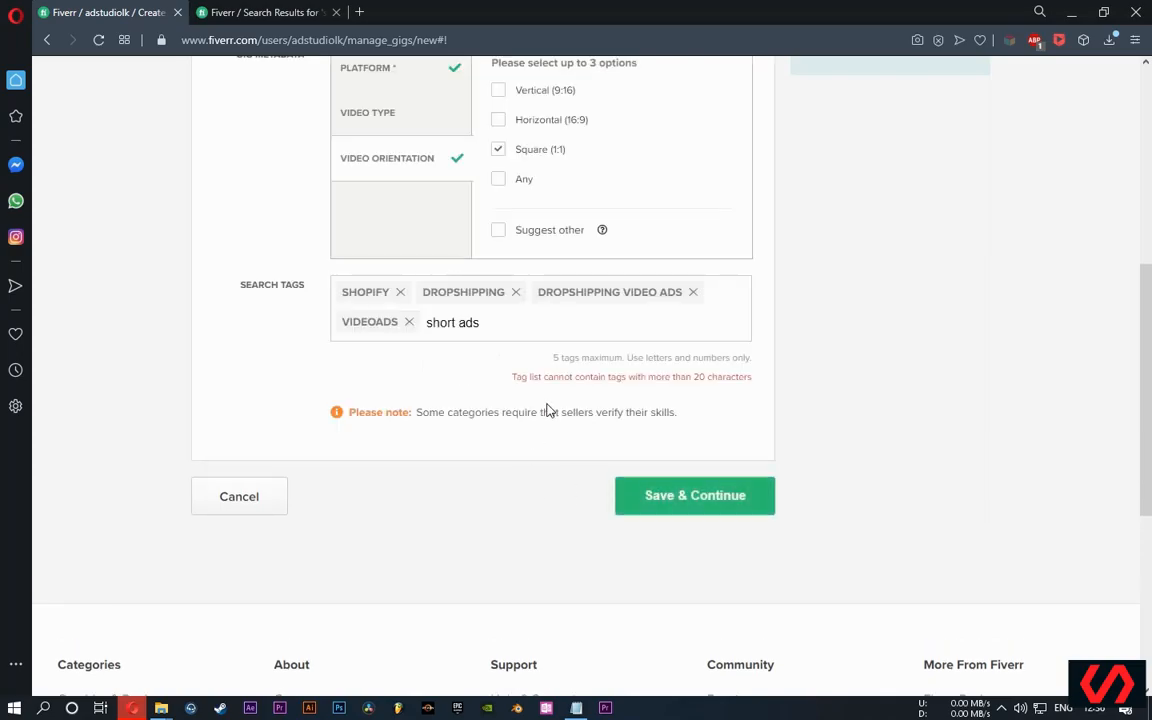
click(514, 322)
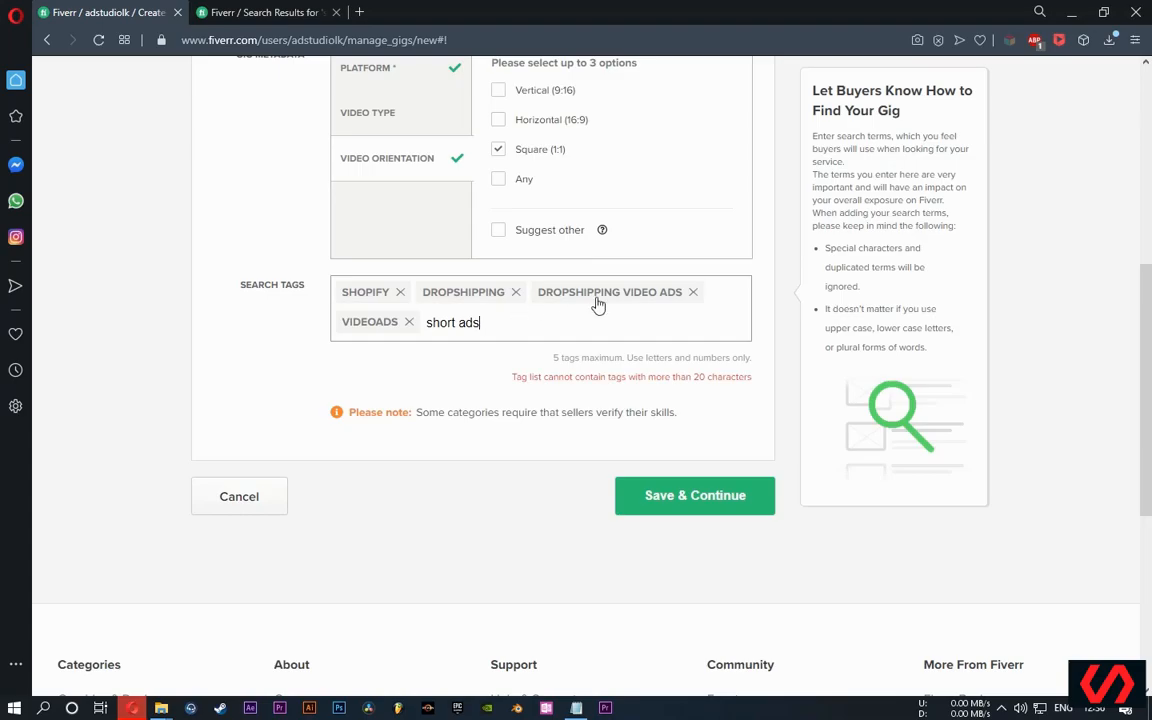
click(694, 292)
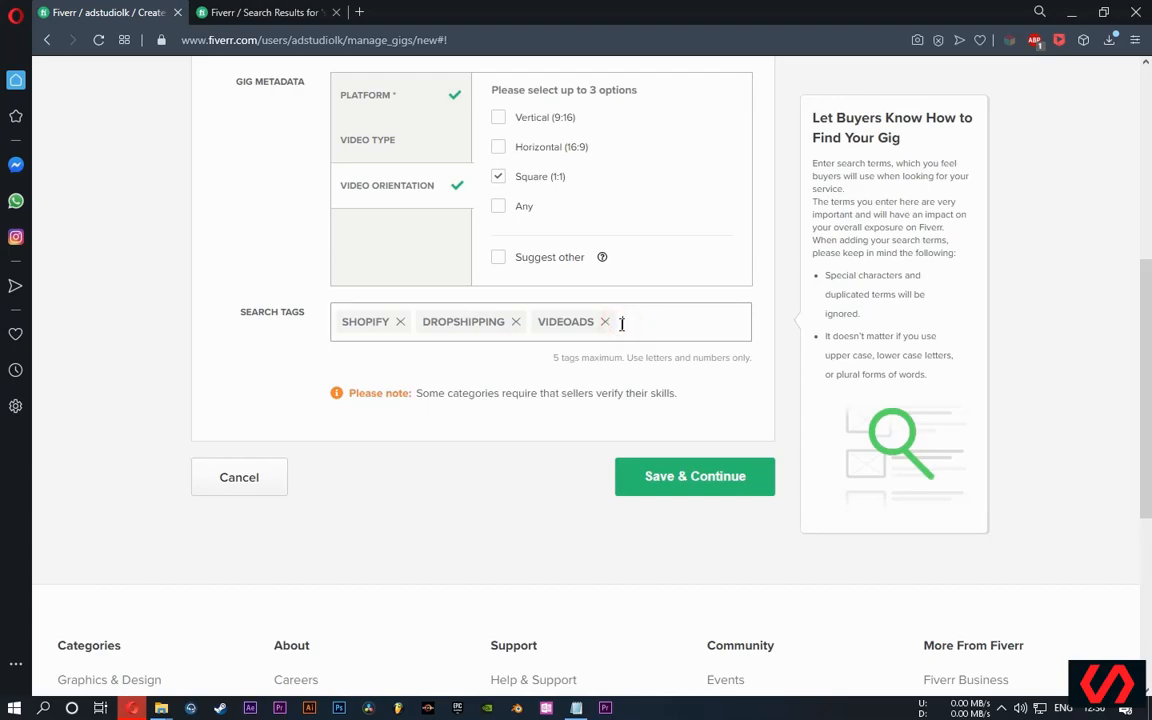
Add "facebook ads" as the fourth search tag using the suggested term.
text(faceb)
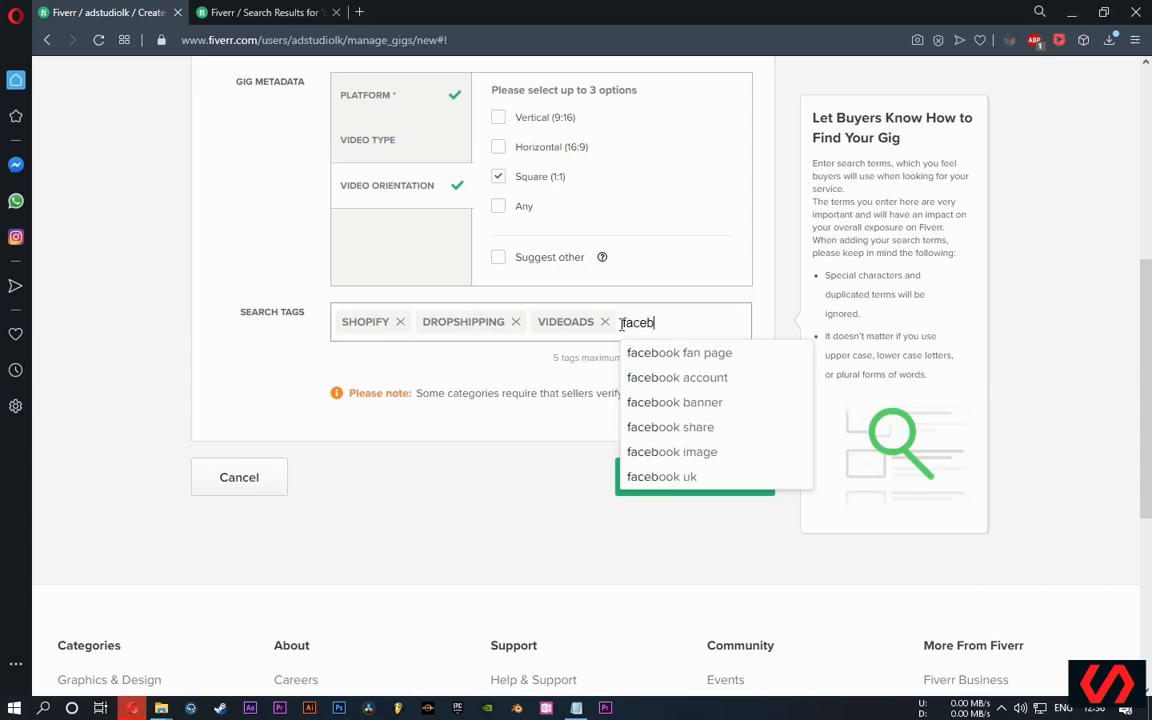
text(ook ads)
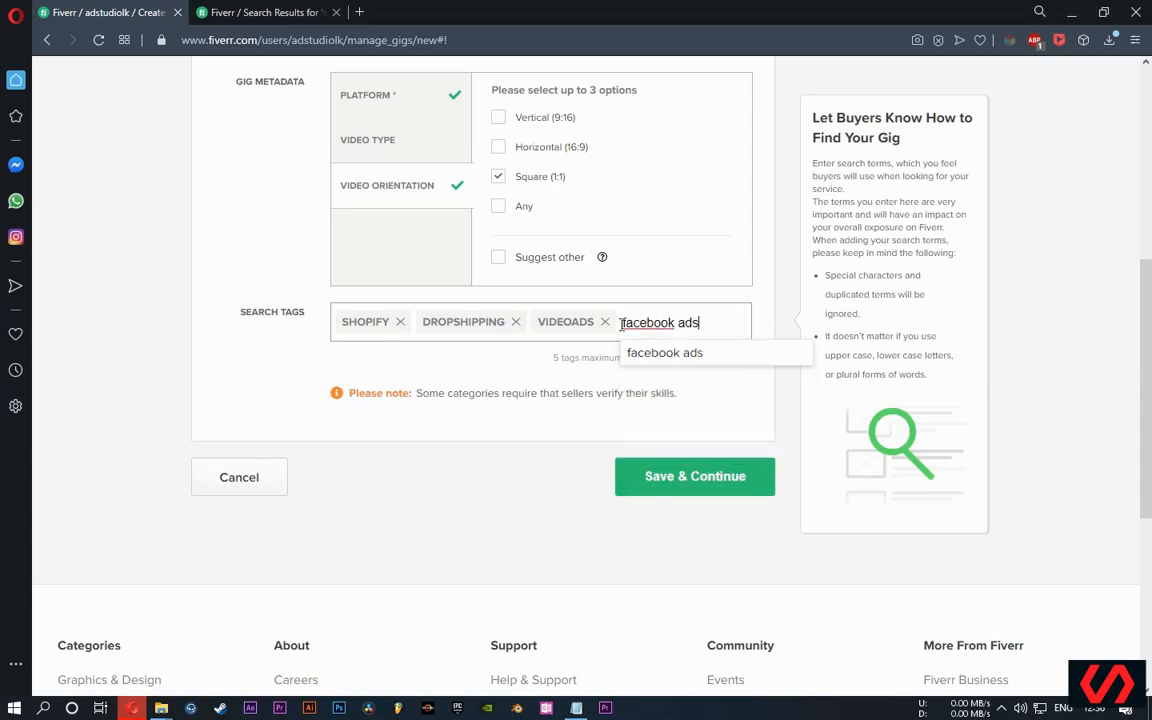
click(693, 354)
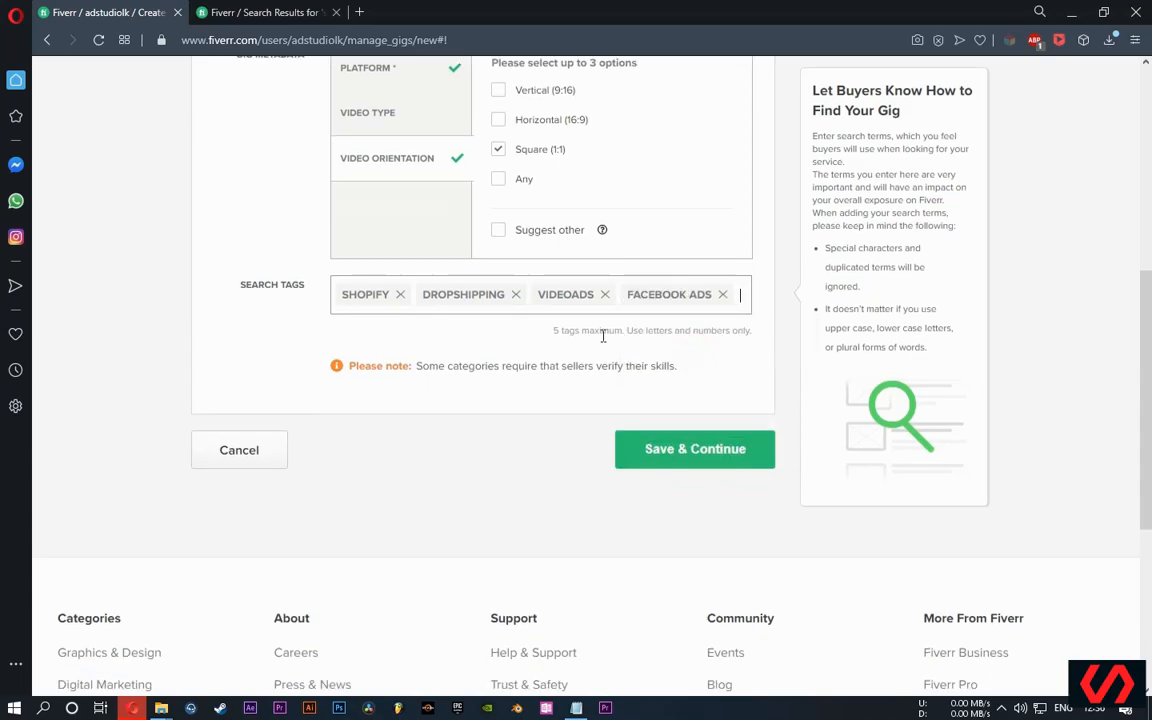
Add "product ads" as the fifth search tag and save the gig overview to continue to pricing.
click(742, 296)
click(741, 294)
text(product)
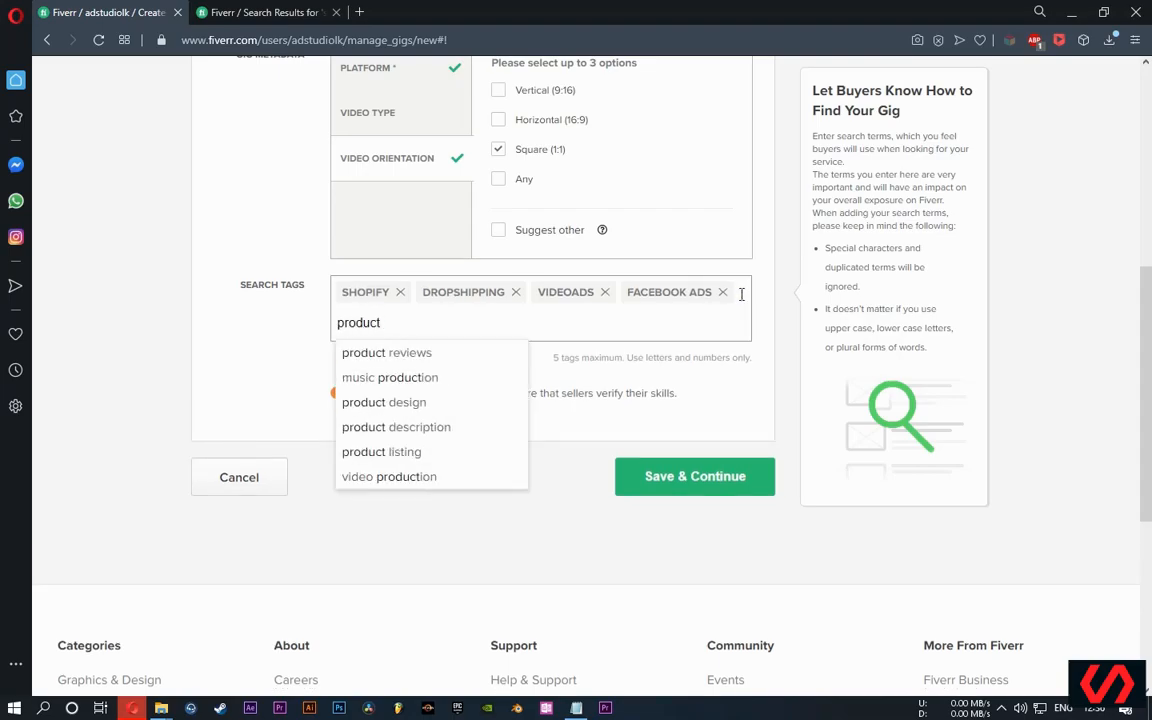
text( ad)
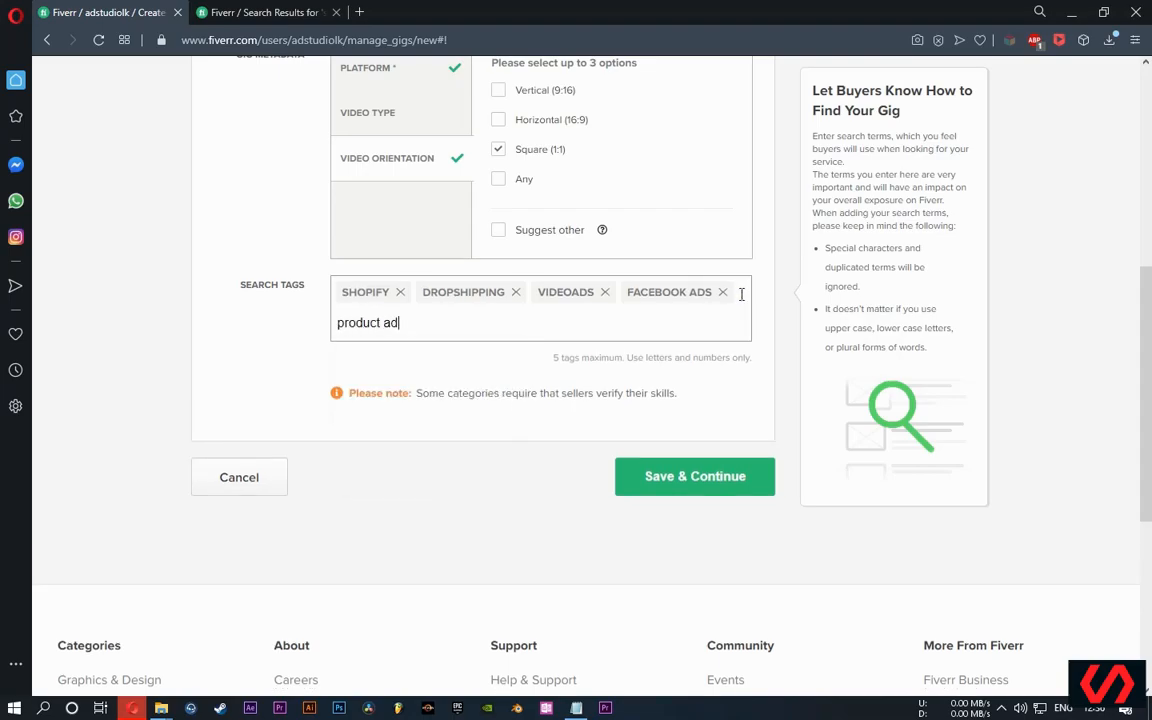
text(s)
click(730, 476)
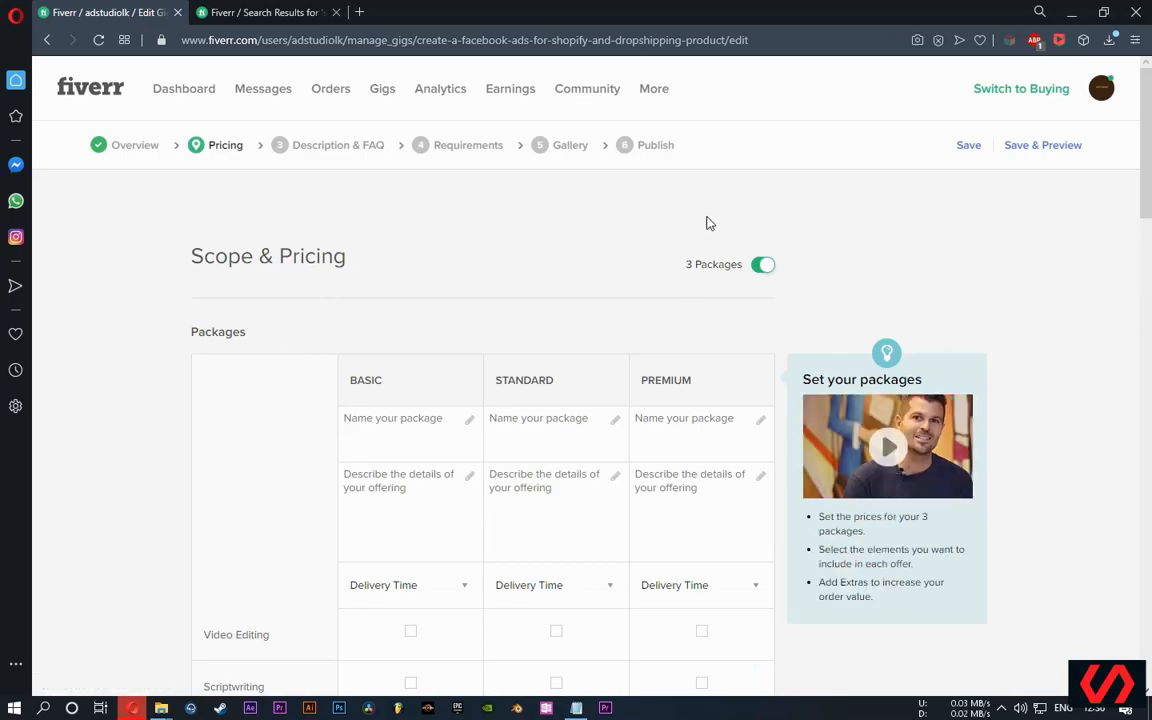
Name the Basic-tier package "Basic".
mouse_move(713, 8)
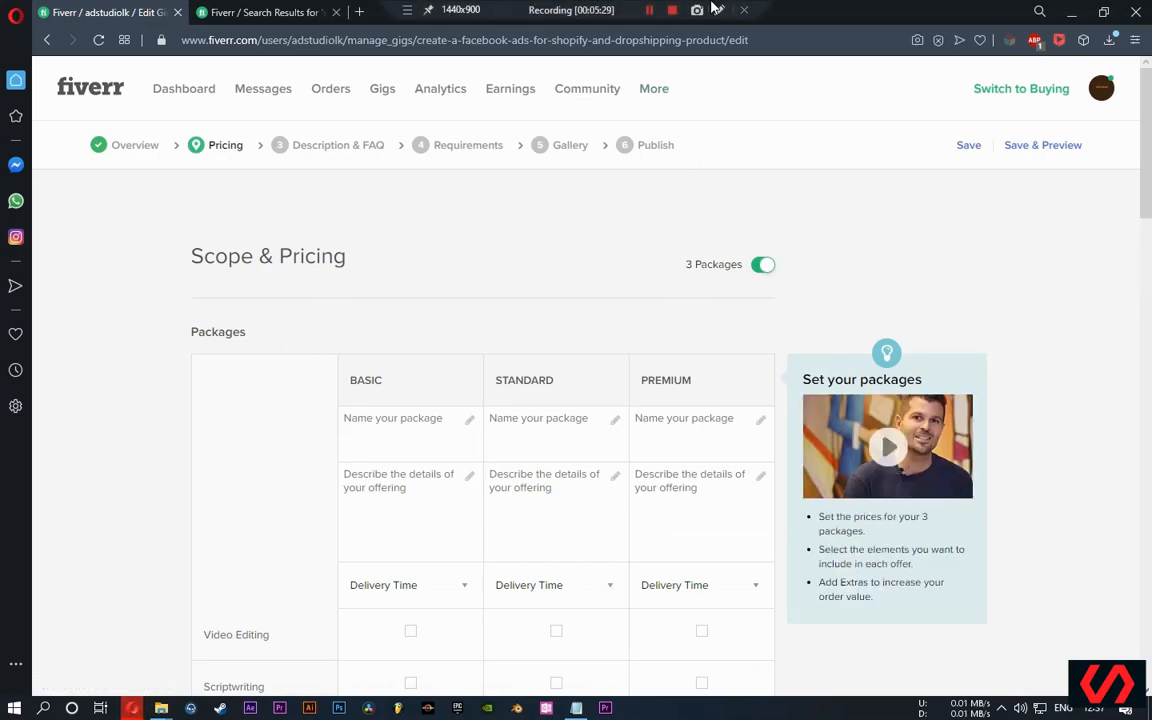
scroll(524, 283, down, 3)
click(357, 258)
text(B)
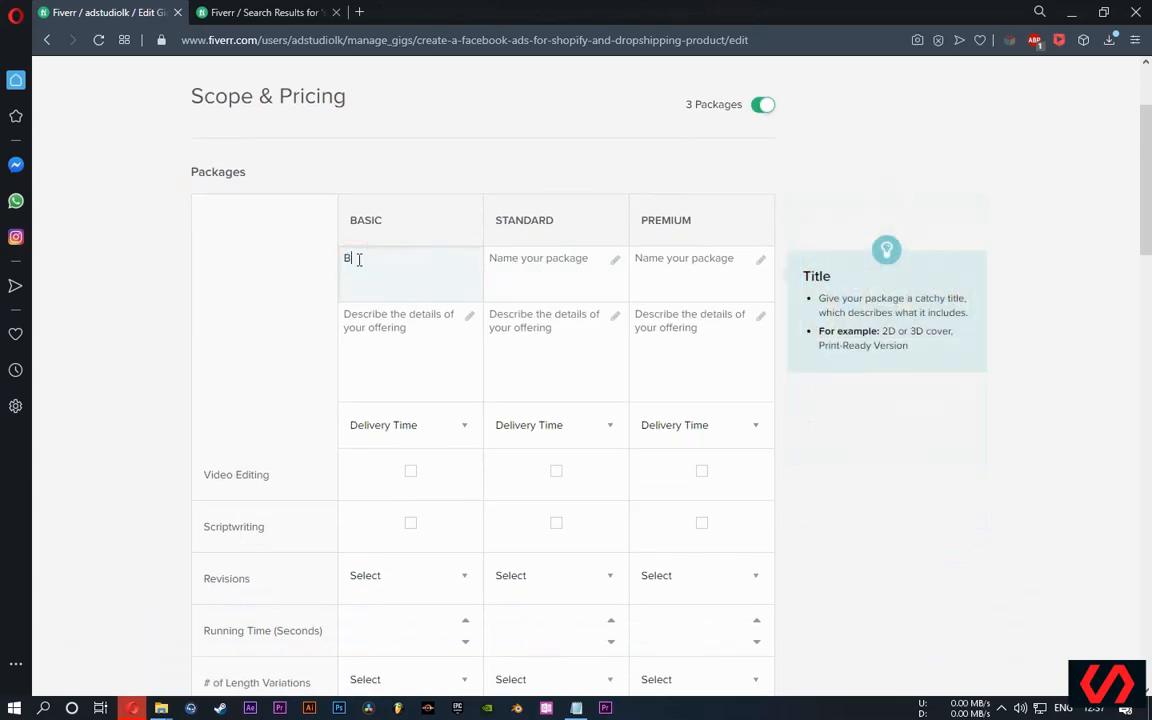
text(asic)
click(518, 265)
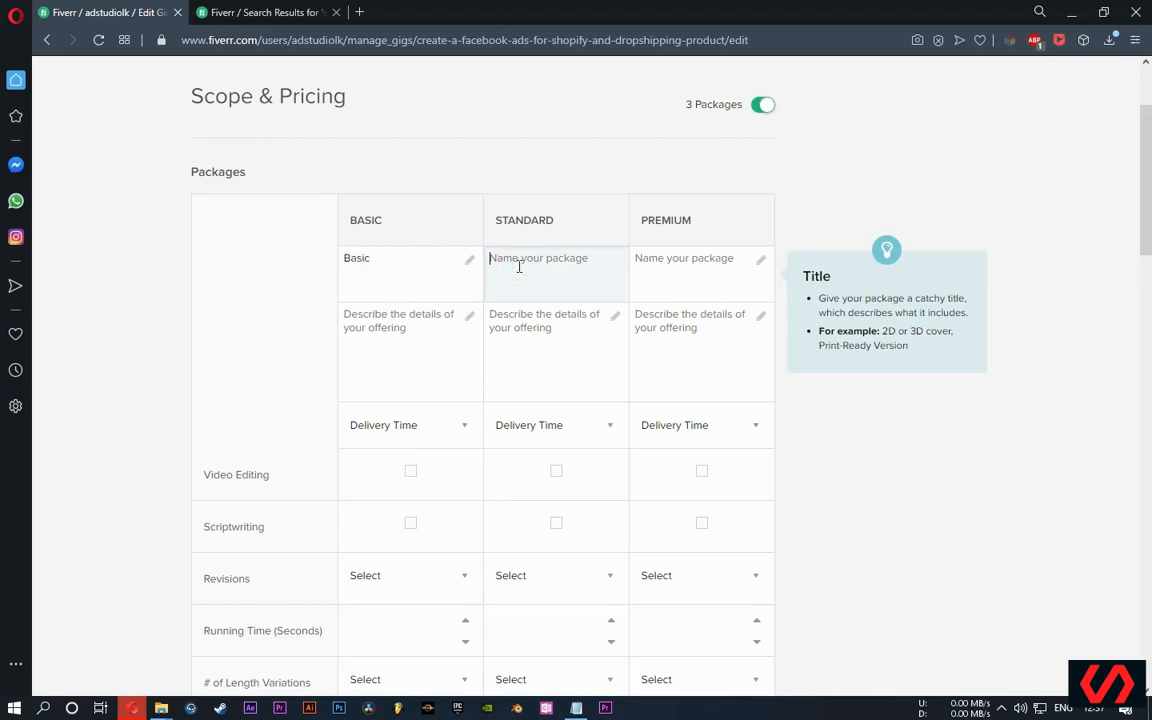
Name the Basic, Standard and Premium packages "Silver", "Gold" and "Platinum".
click(447, 267)
double_click(422, 267)
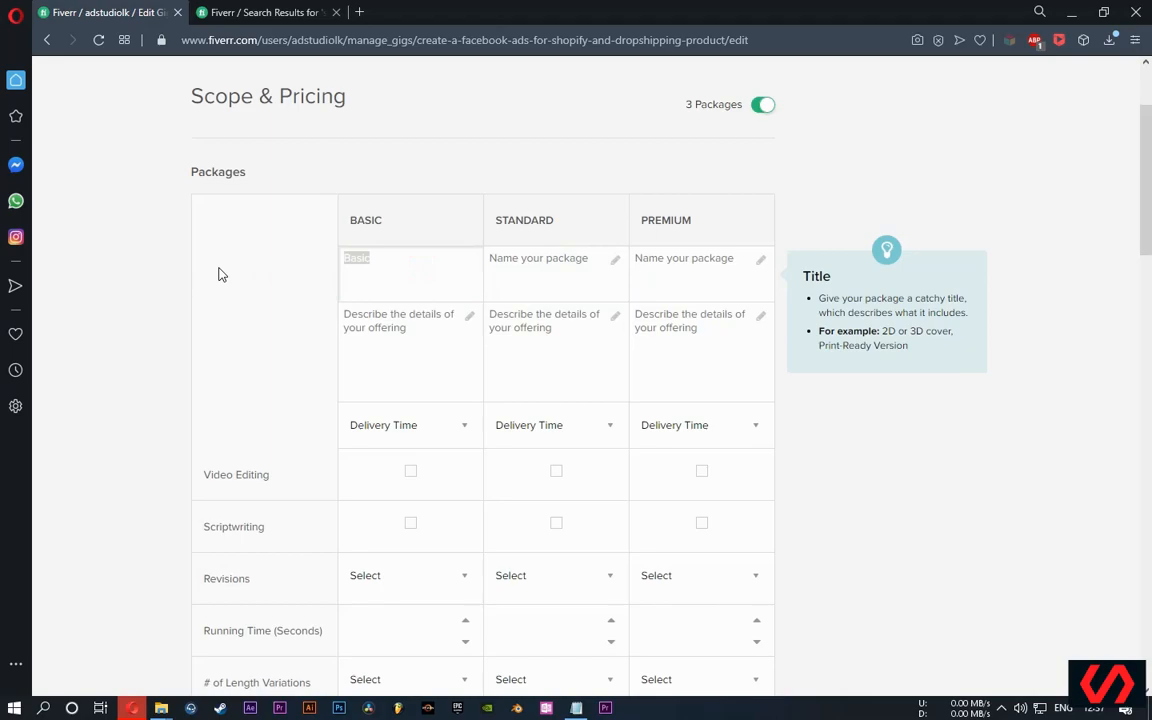
text(Silver)
click(557, 260)
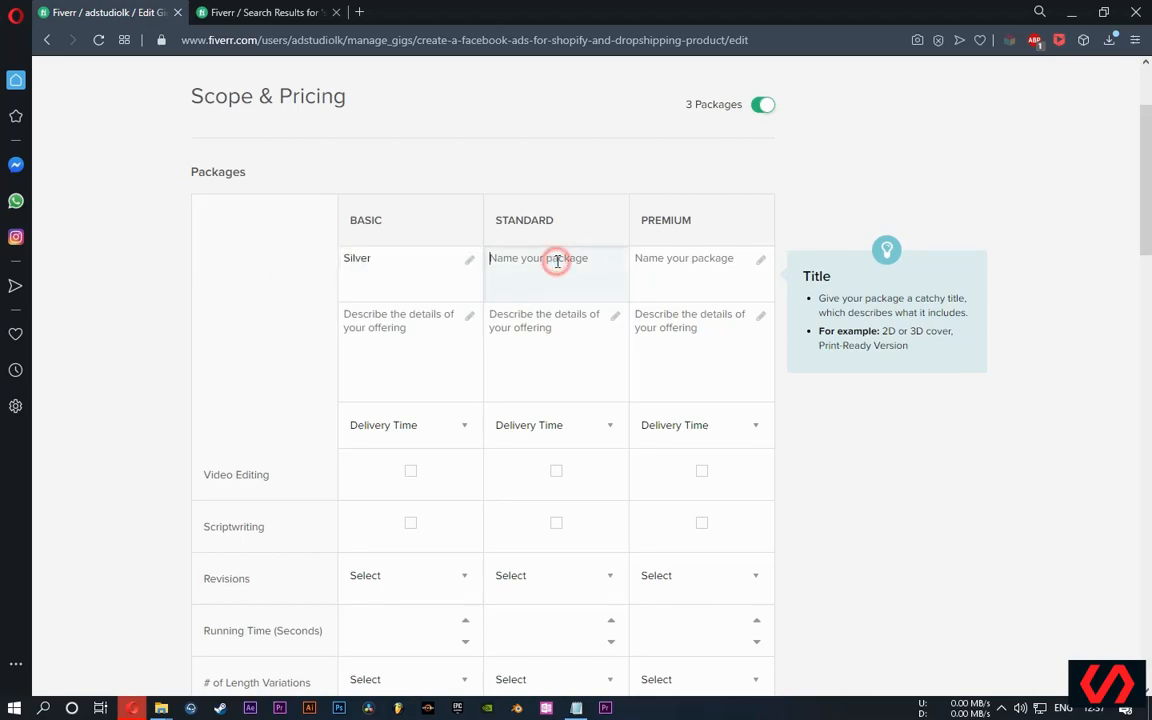
text(Gold)
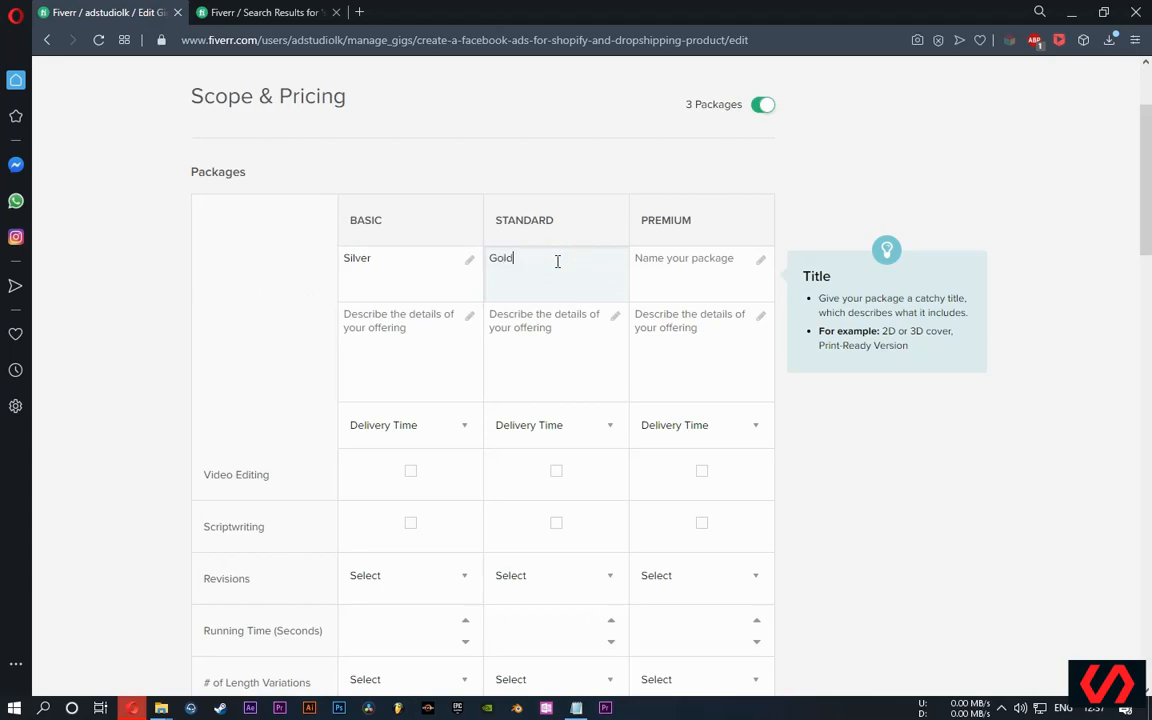
click(656, 263)
text(Platinum)
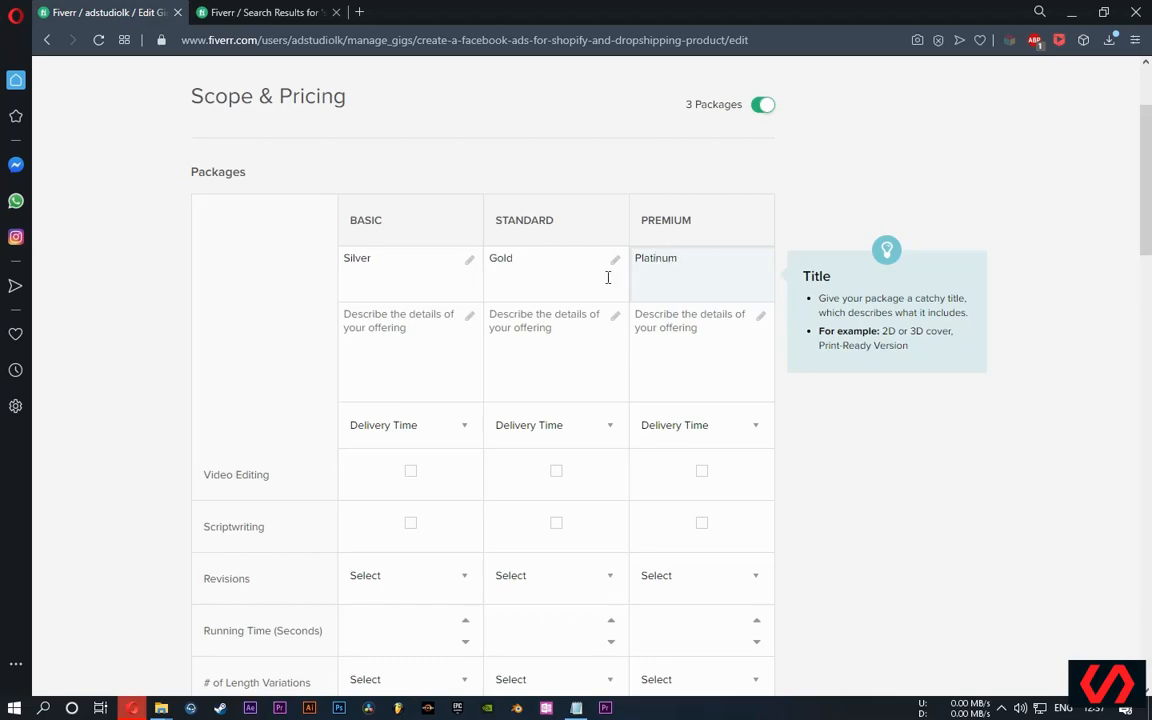
Describe the Silver package on four lines: "1 Video Ad", "1 Product", "HQ Video" and "Free Music".
click(422, 328)
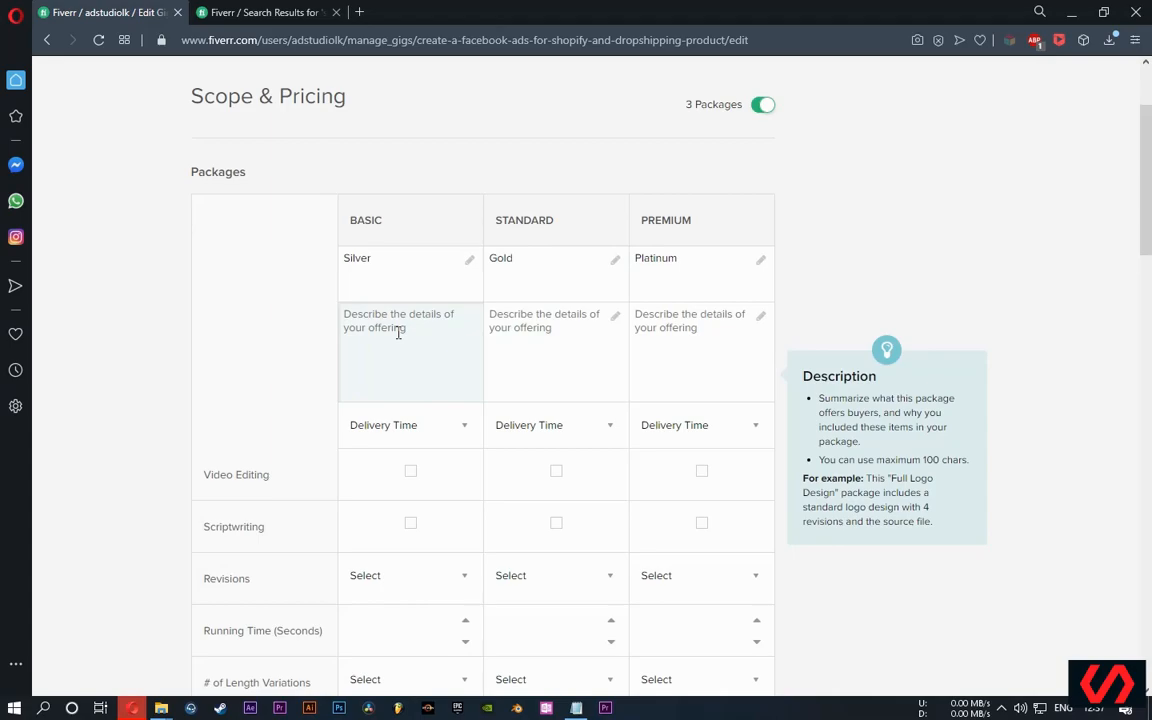
text(1)
text( V)
text(ideo)
text( Ad )
text(1 Produ)
text(ct)
key(Return)
text(HQ VIDE)
key(BackSpace)
key(BackSpace)
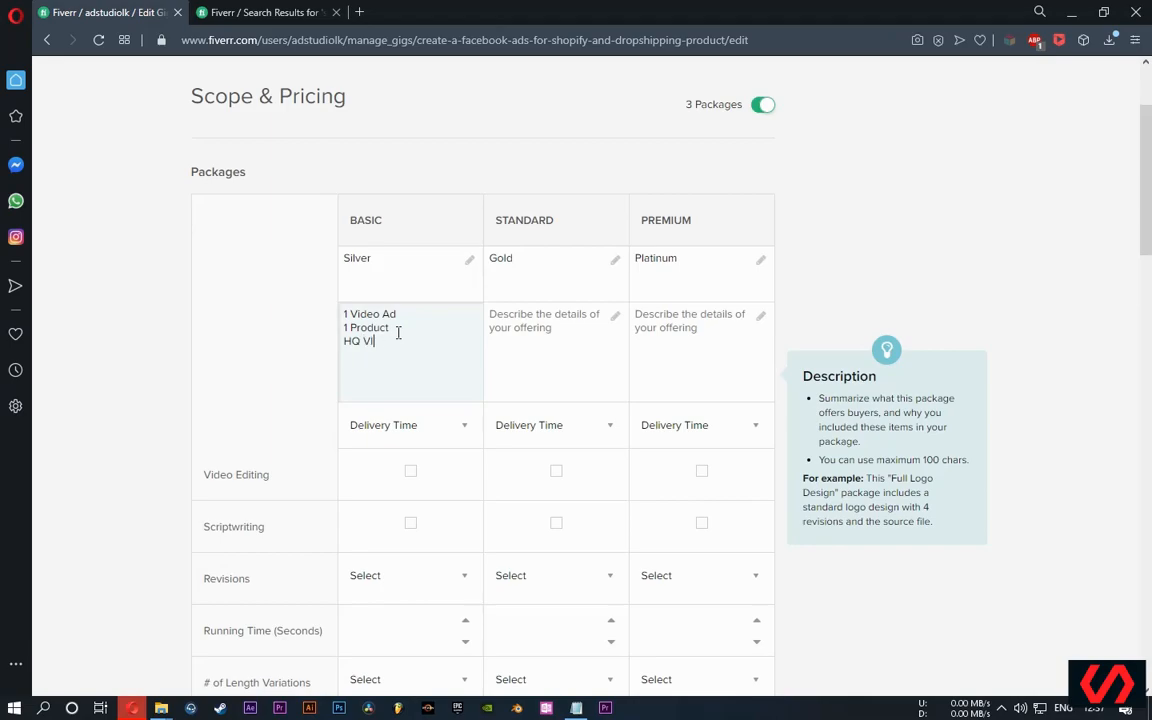
text(deo )
text(Free M)
text(usi)
text(c)
Copy the Silver description into the Gold package and change its first two lines to "3 Video Ad" and "3 Product".
key(ctrl+a)
key(ctrl+c)
click(514, 320)
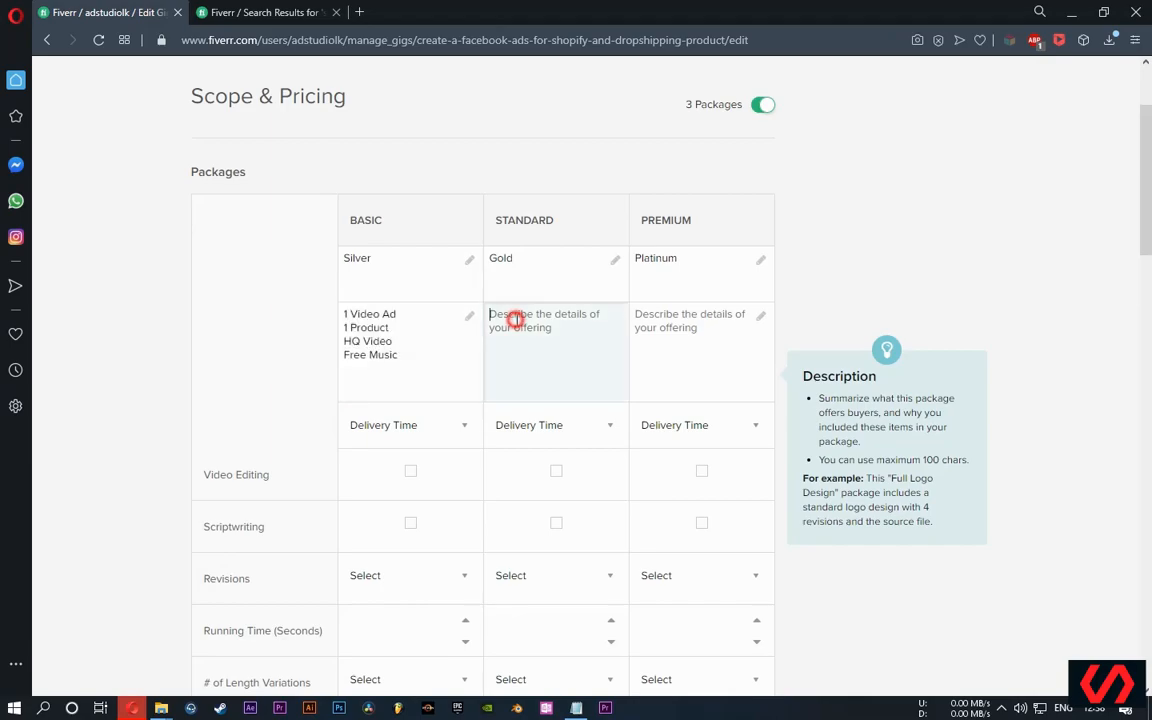
key(ctrl+v)
drag(495, 320, 466, 324)
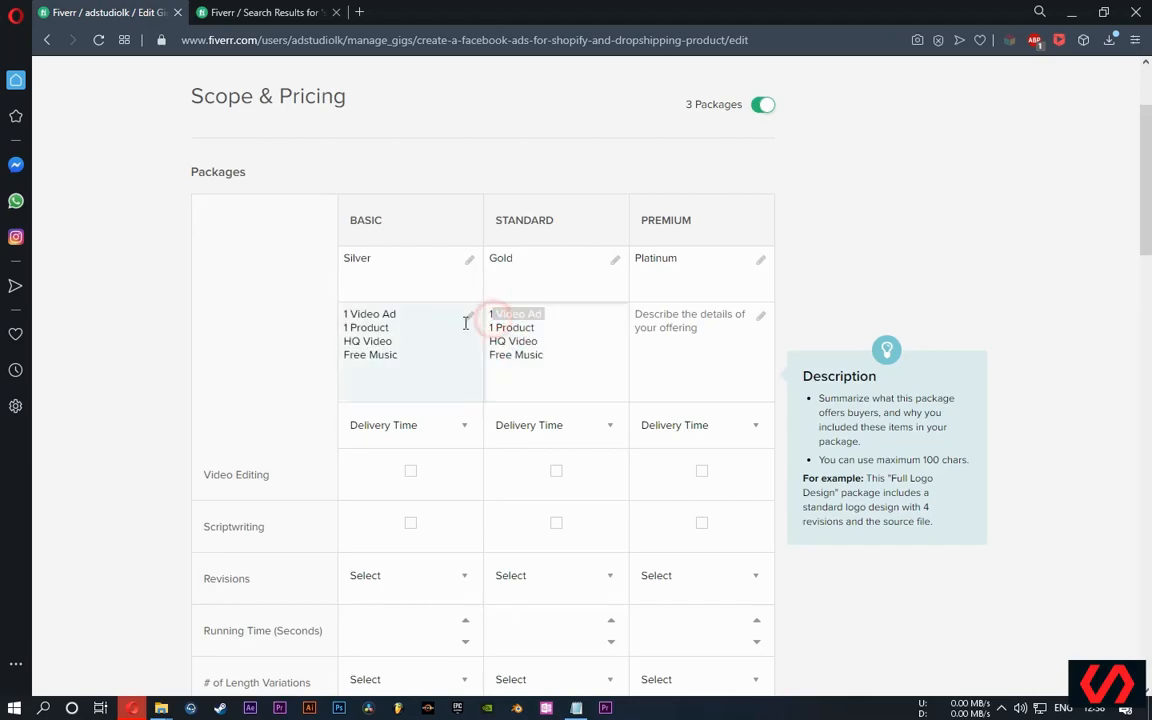
click(494, 319)
key(BackSpace)
text(3)
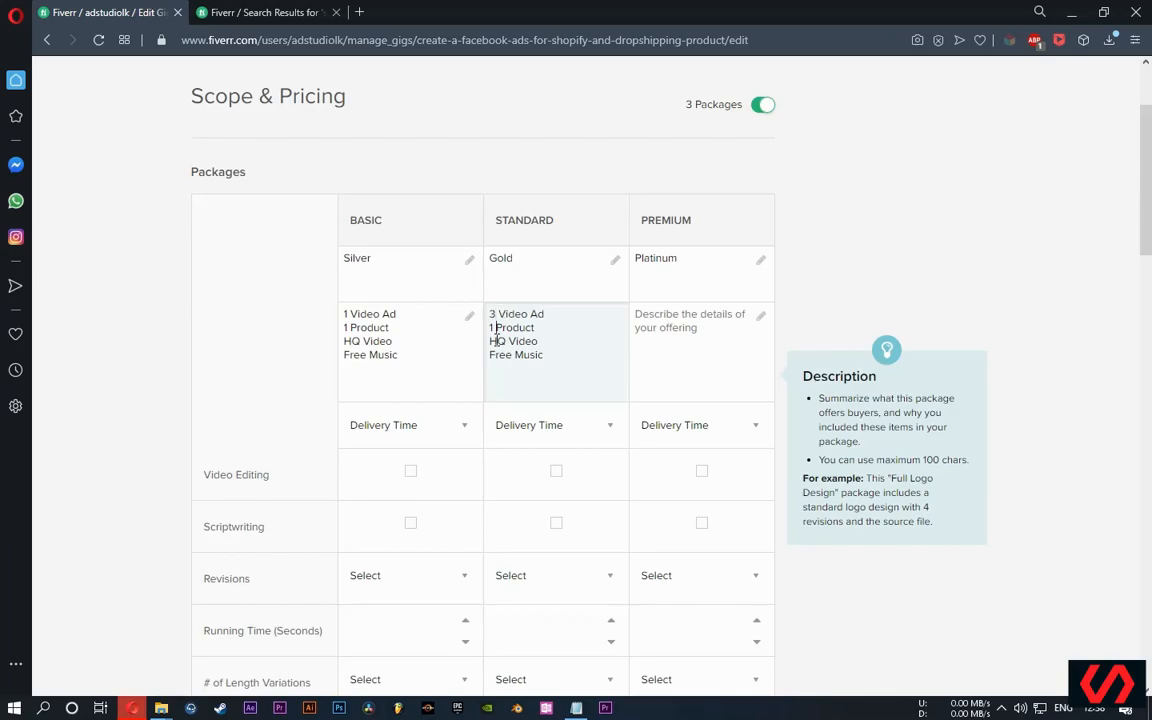
key(BackSpace)
text(3)
Paste the same description into the Platinum package and change its first two lines to "5 Video Ad" and "5 Product".
click(675, 314)
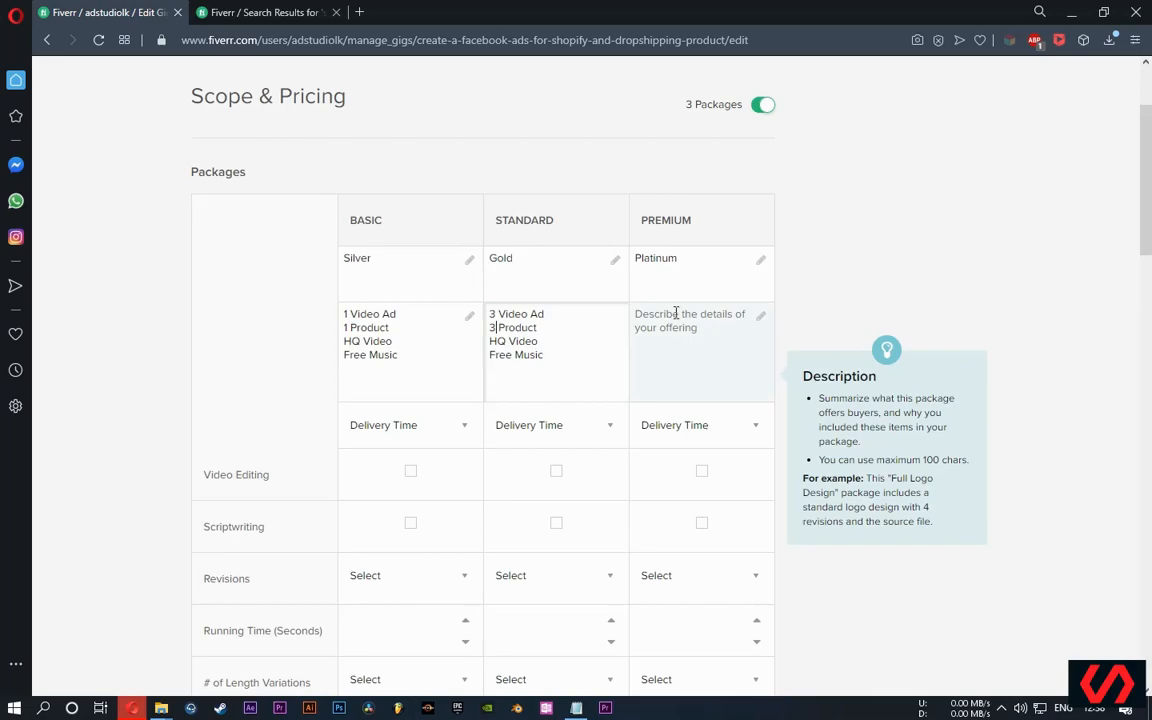
key(ctrl+v)
click(642, 313)
text(5)
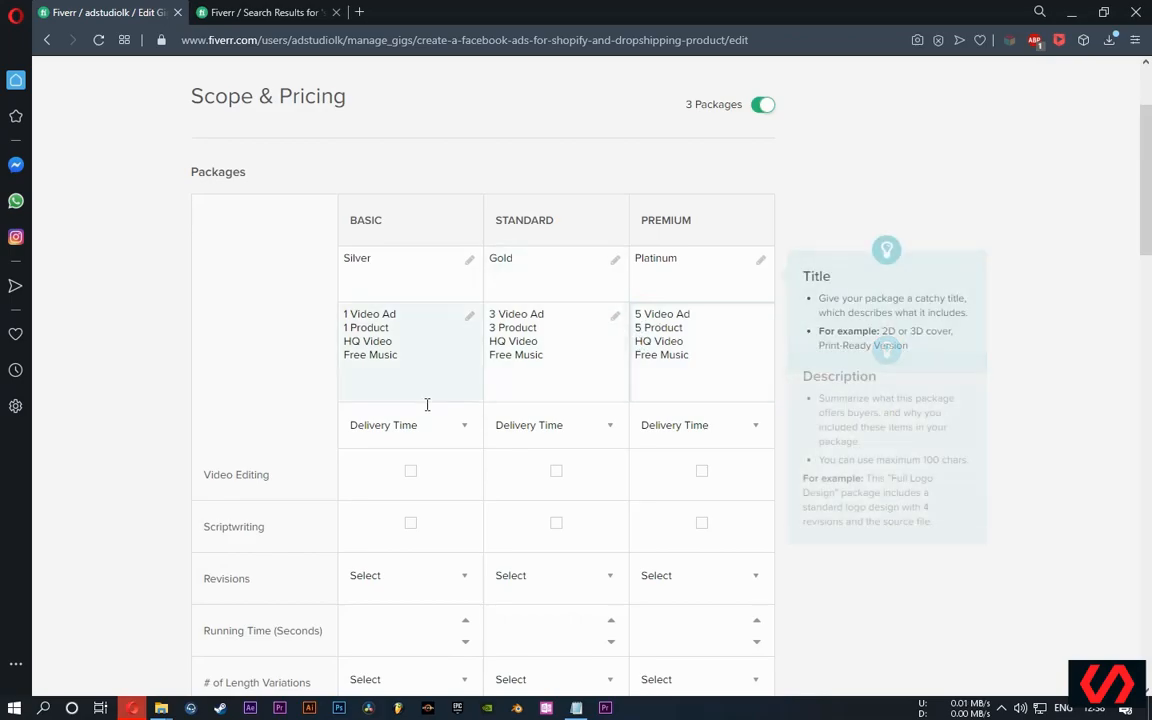
Set the delivery time to 1 day for Silver, 3 days for Gold and 5 days for Platinum.
scroll(420, 410, down, 1)
click(464, 349)
click(392, 346)
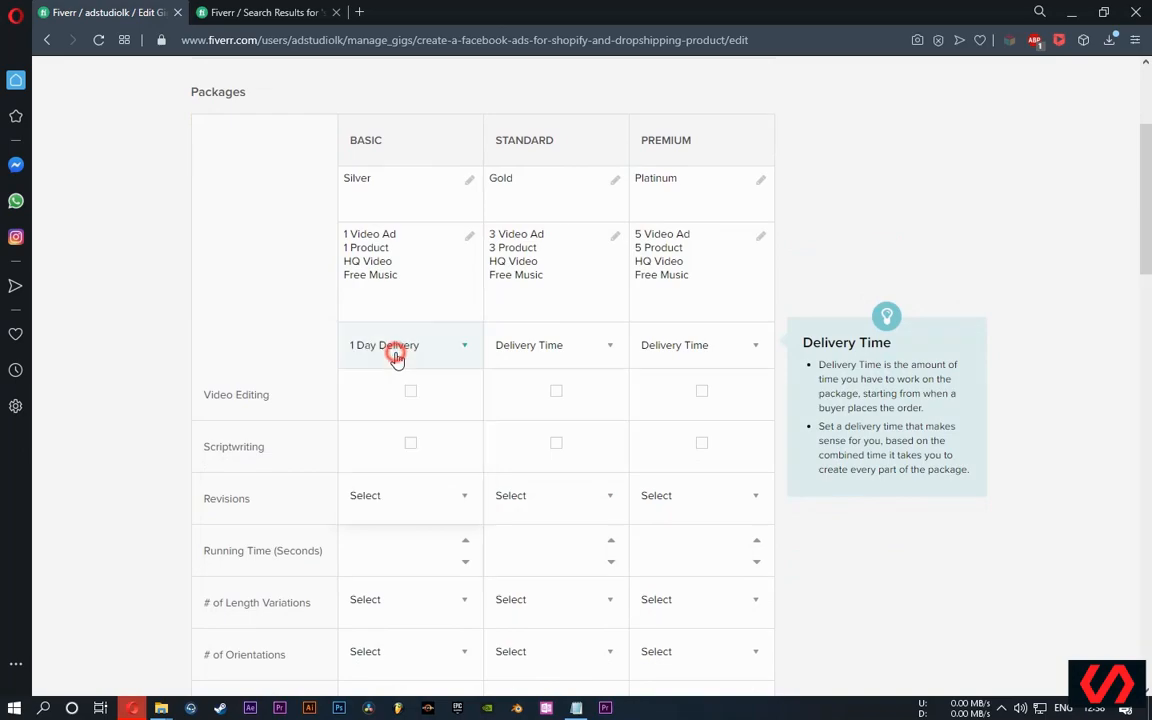
click(610, 347)
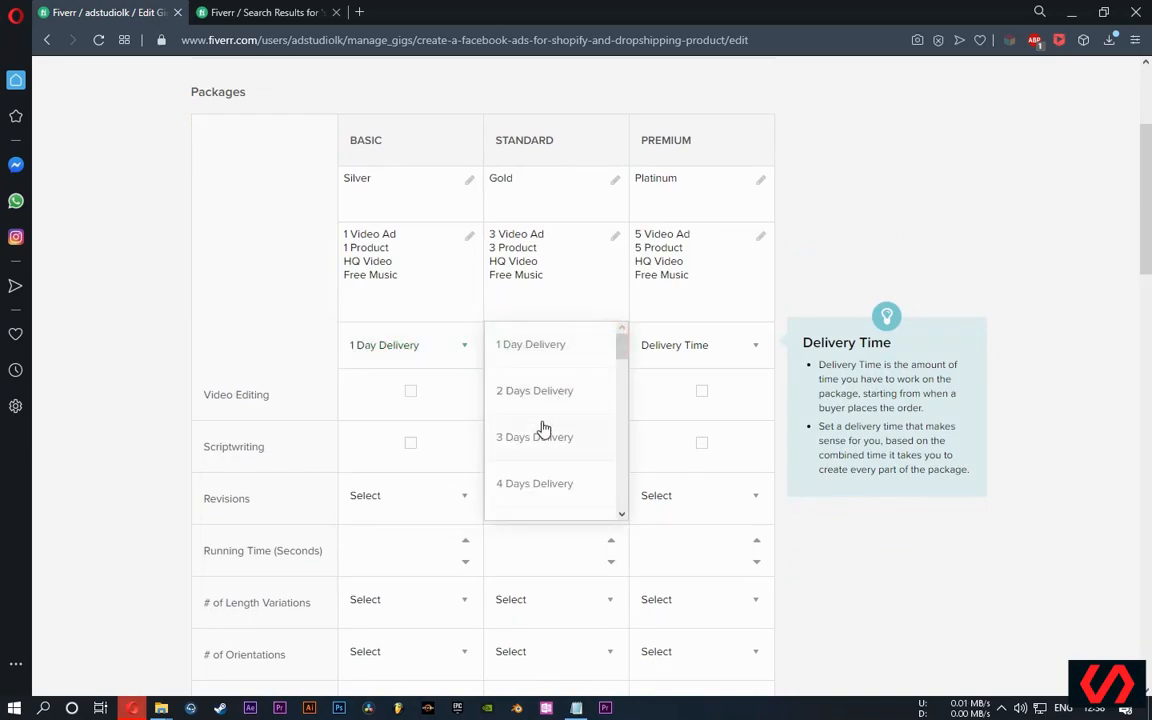
click(543, 435)
click(715, 347)
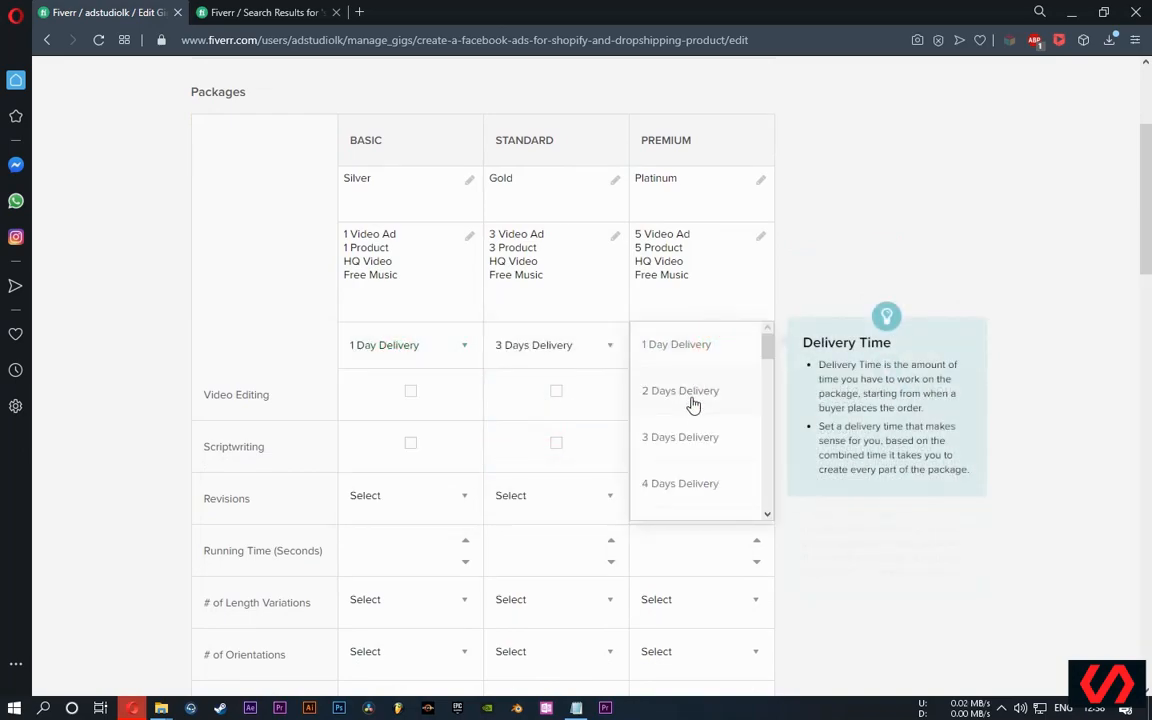
click(652, 448)
click(728, 352)
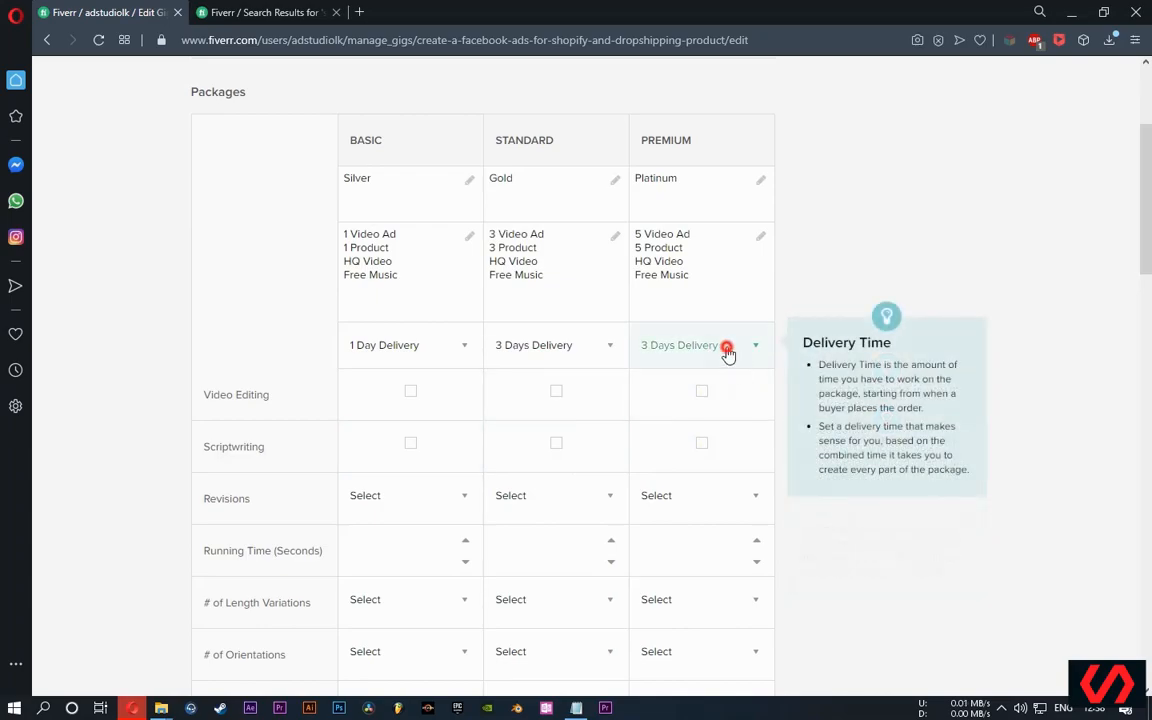
scroll(700, 470, down, 2)
click(667, 450)
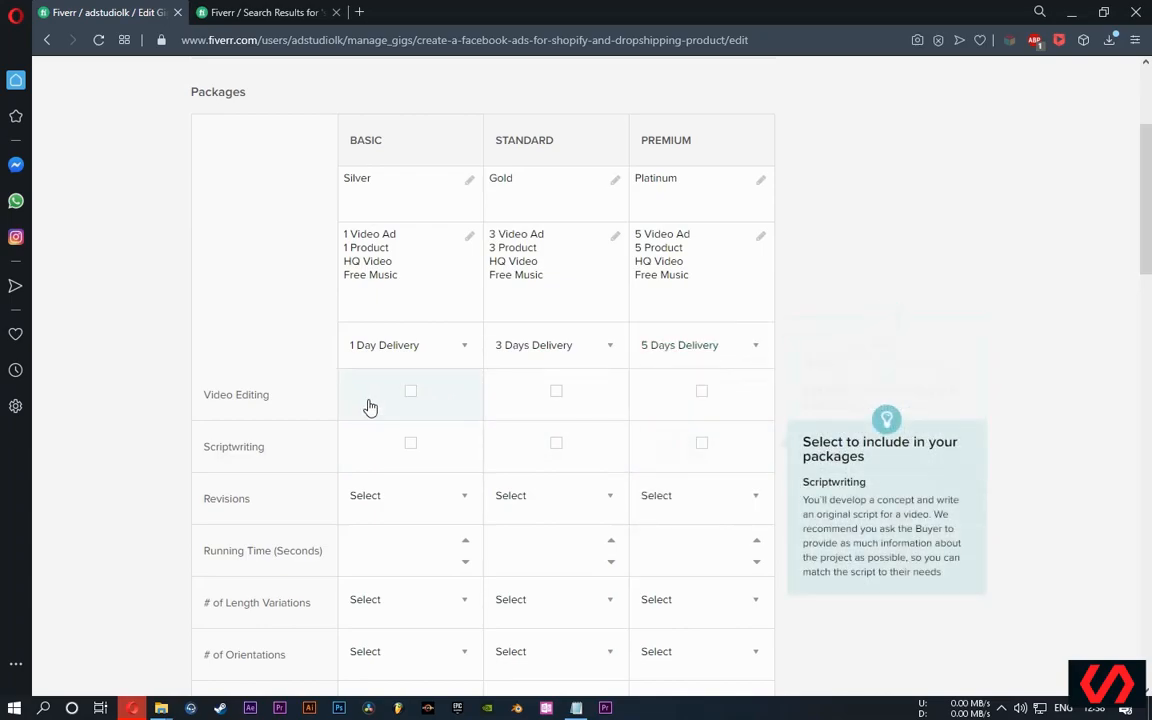
Include Video Editing and Scriptwriting in all three packages.
click(410, 392)
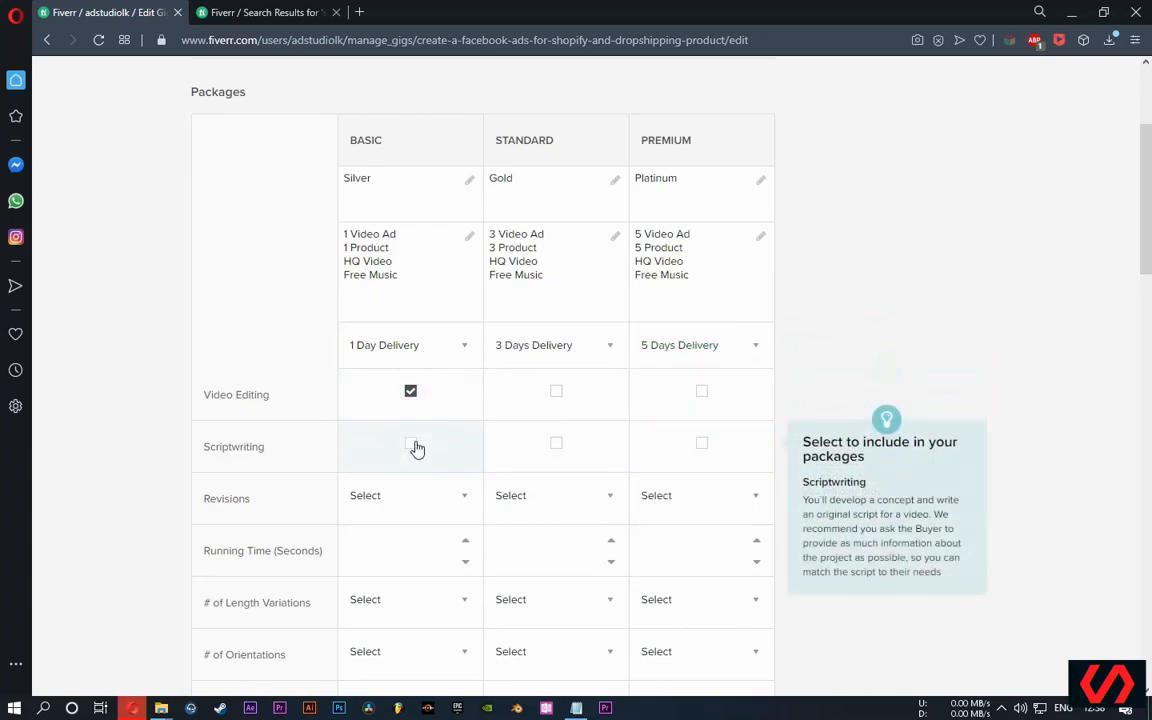
click(556, 391)
click(556, 443)
click(702, 395)
click(701, 443)
Set the revisions to Unlimited for all three packages.
scroll(447, 455, down, 2)
click(414, 352)
scroll(393, 437, down, 5)
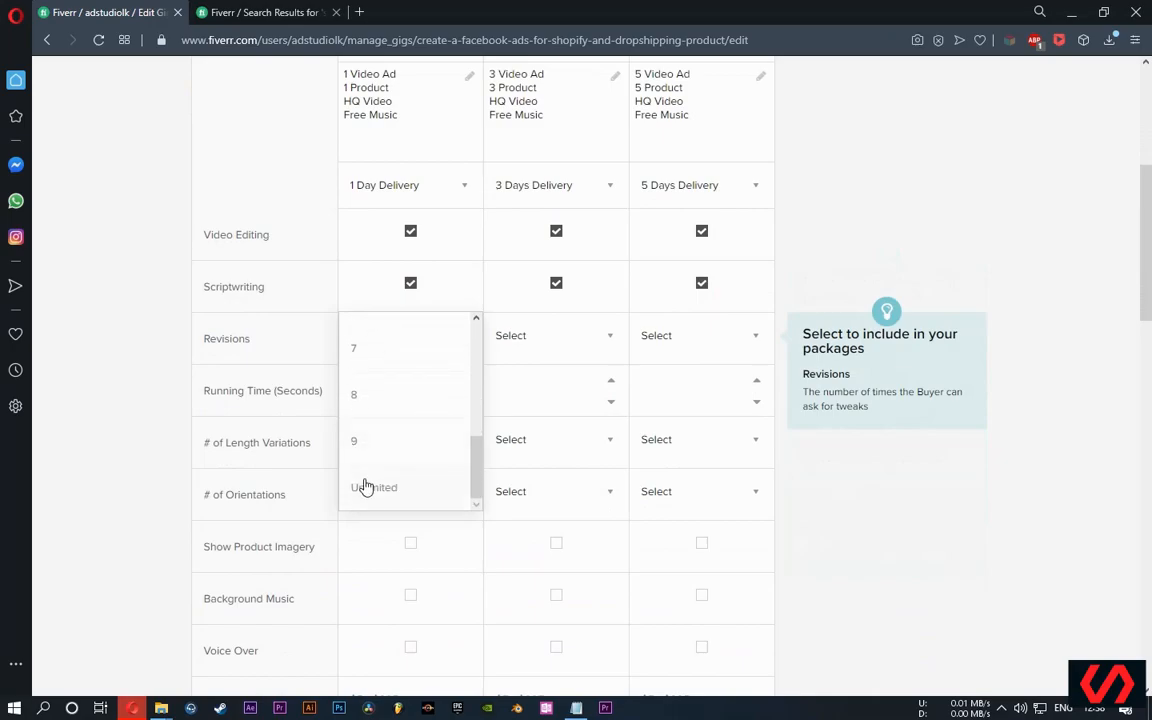
click(366, 485)
click(598, 337)
scroll(522, 499, down, 5)
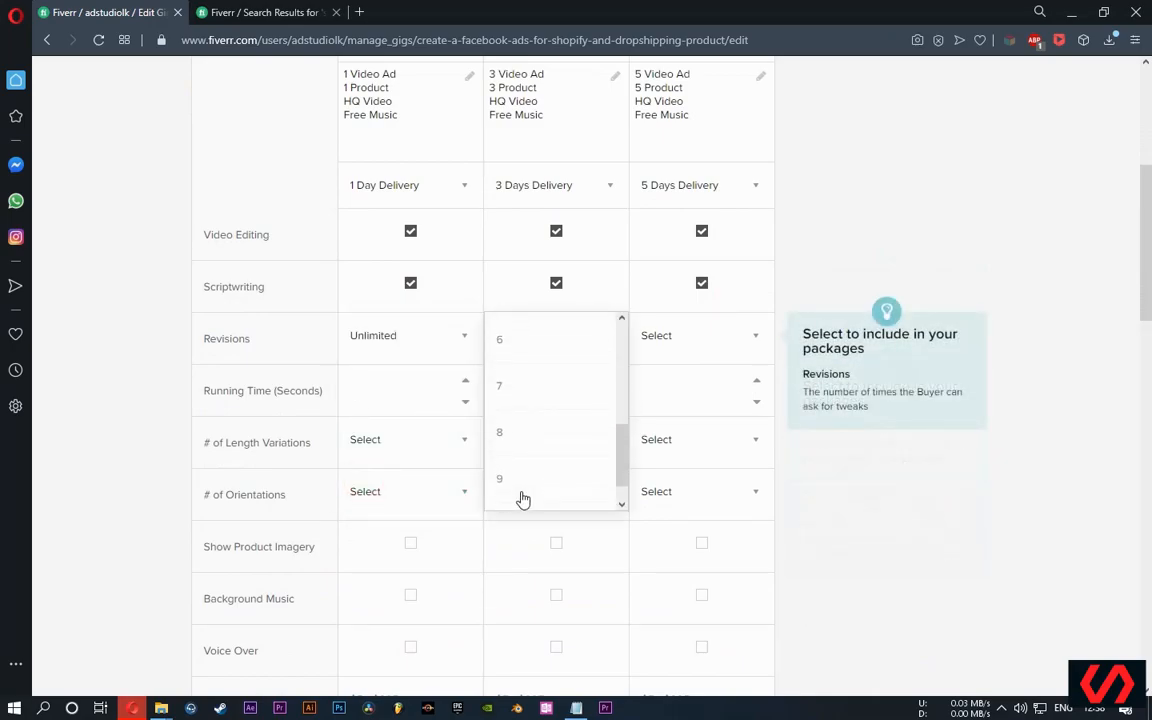
click(520, 488)
click(718, 340)
scroll(655, 496, down, 4)
scroll(655, 500, down, 2)
click(695, 486)
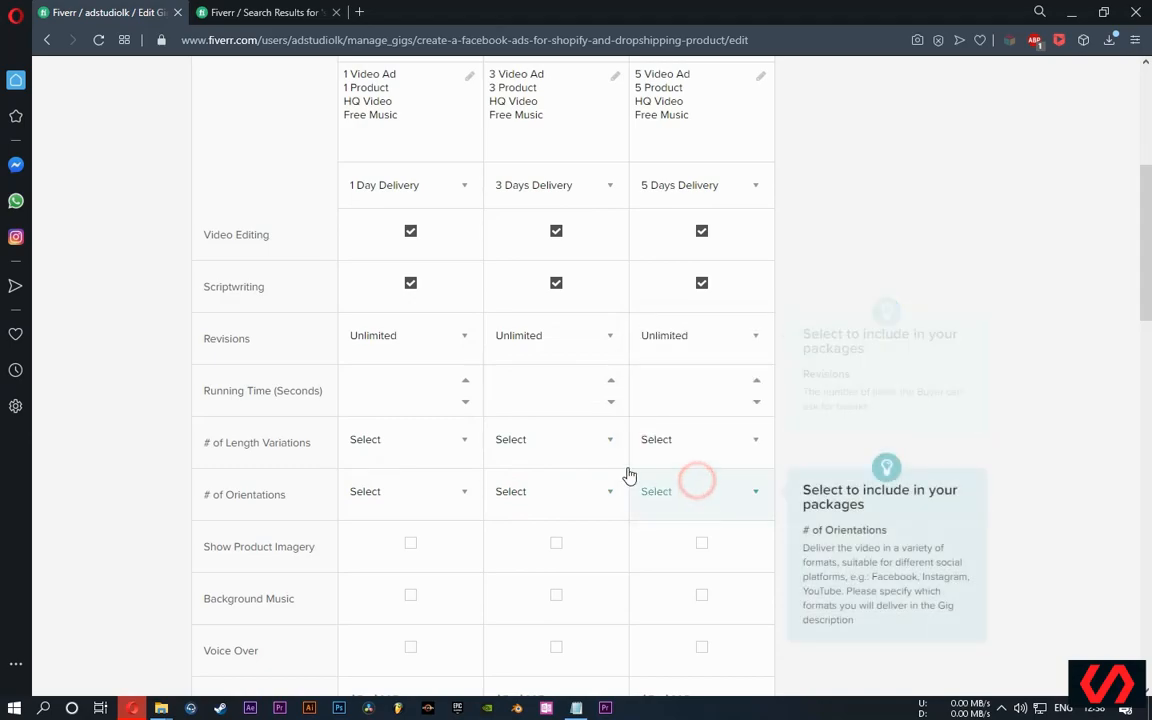
Set the running time to 45 seconds for all three packages.
click(454, 383)
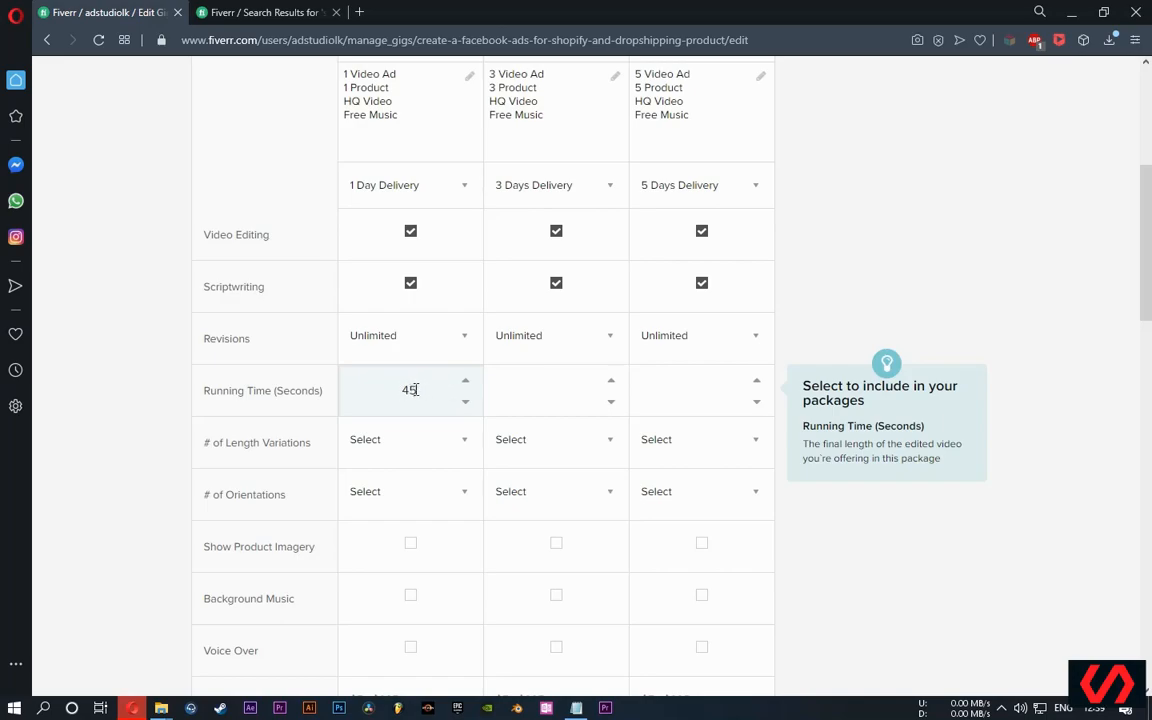
click(538, 392)
text(45)
click(563, 393)
key(BackSpace)
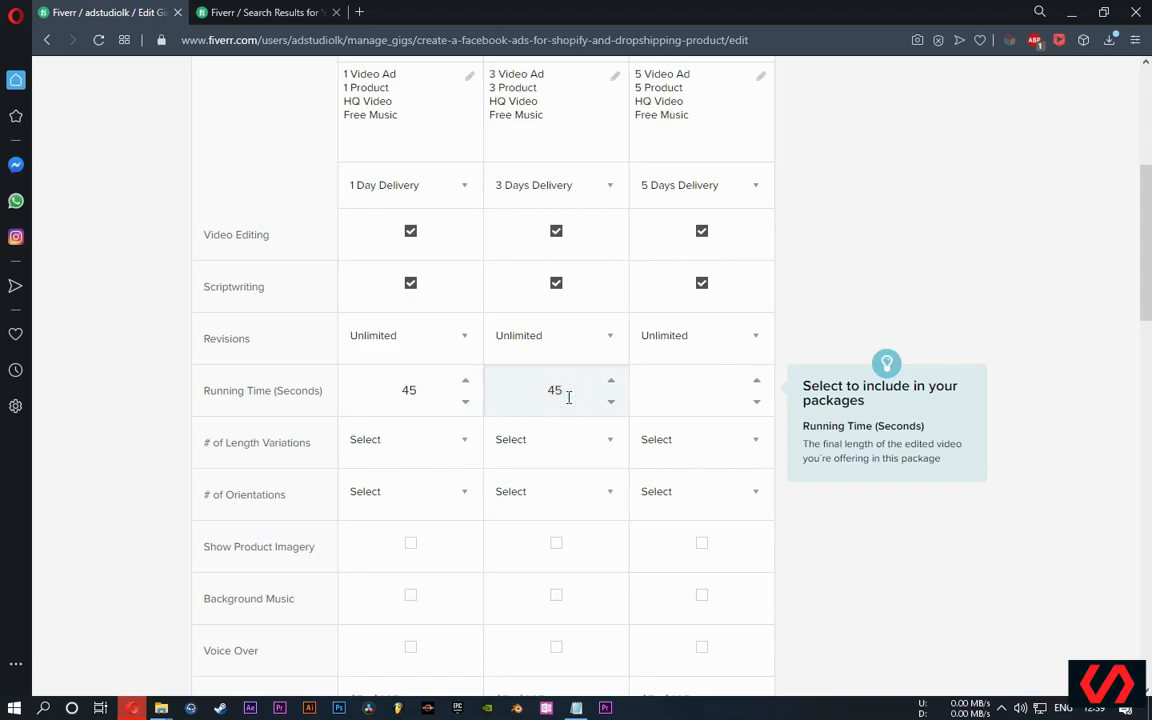
click(695, 400)
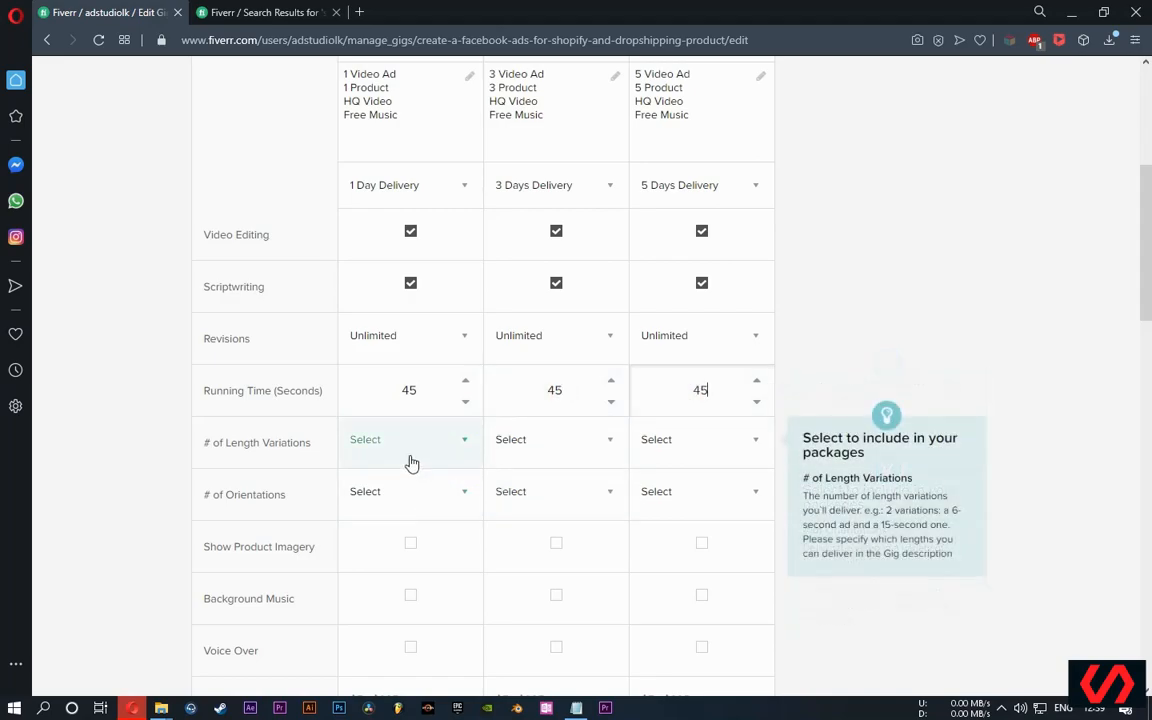
scroll(410, 456, down, 2)
click(437, 290)
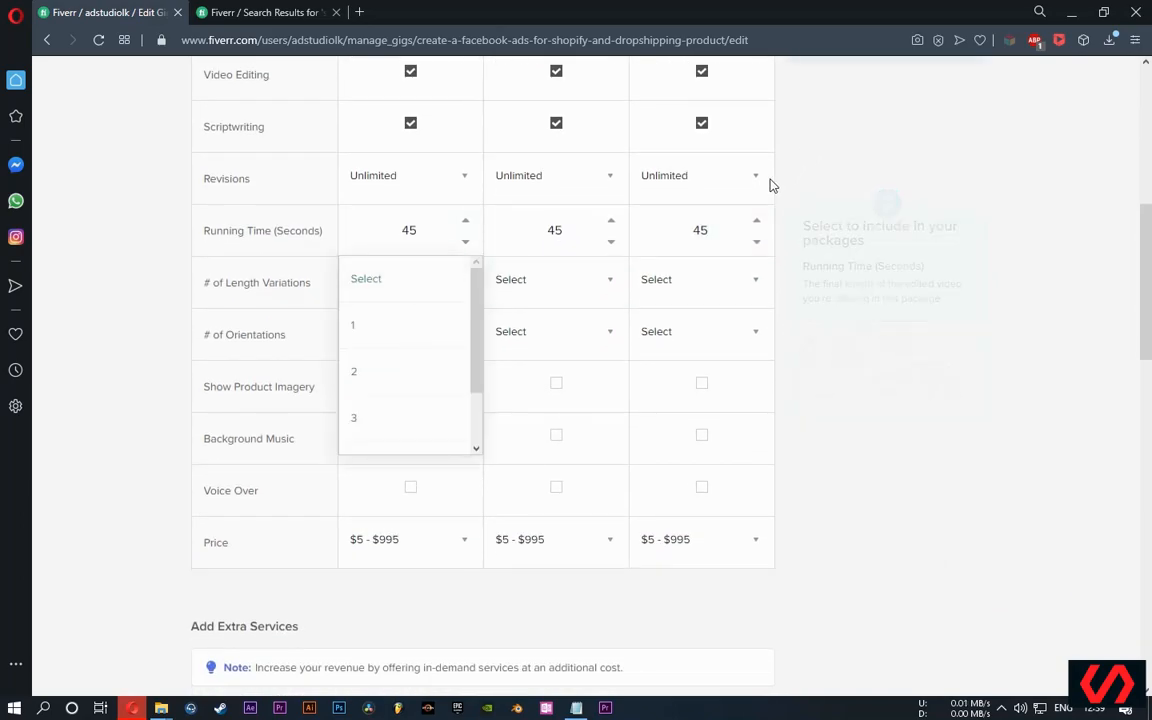
click(103, 381)
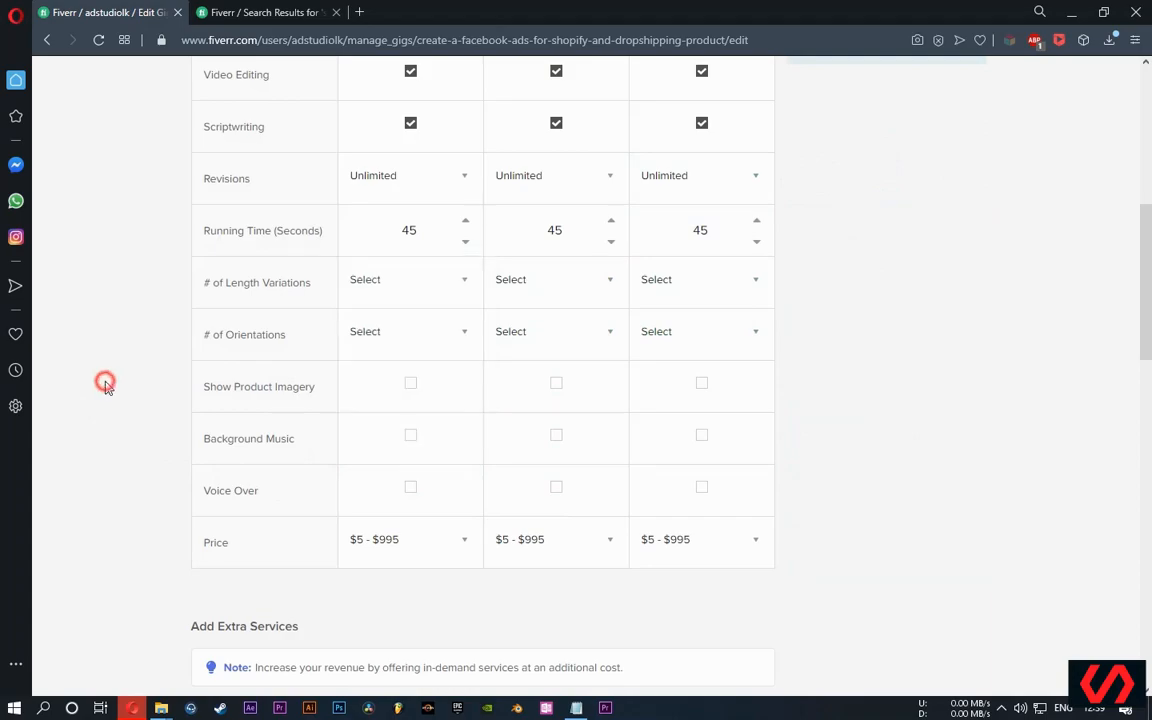
Include Show Product Imagery in the Gold and Platinum packages only.
click(411, 384)
click(411, 384)
click(561, 384)
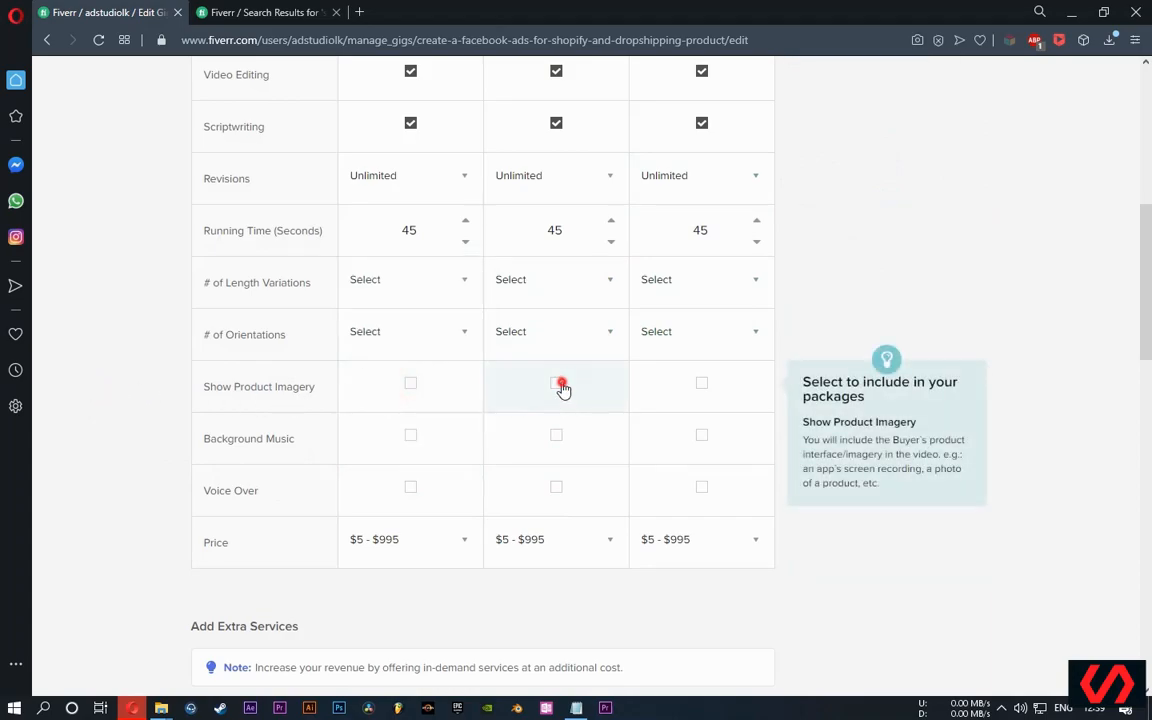
click(699, 387)
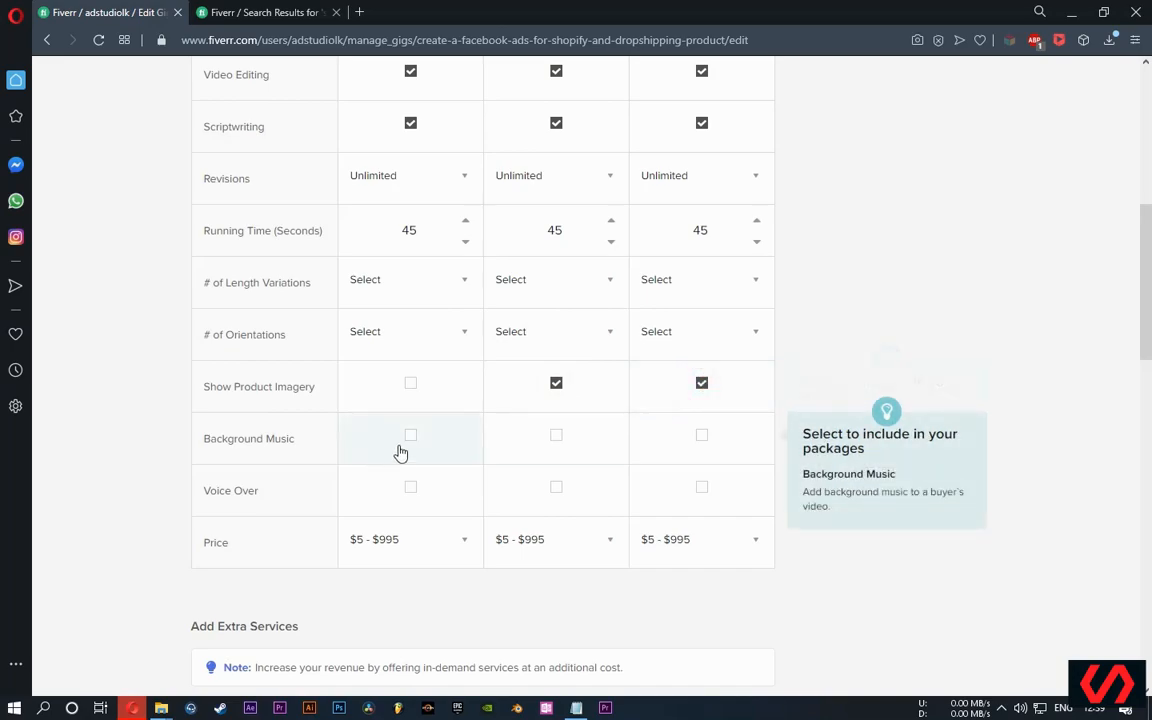
Include Background Music in all three packages and Voice Over in Gold and Platinum only.
click(412, 437)
click(558, 437)
click(703, 436)
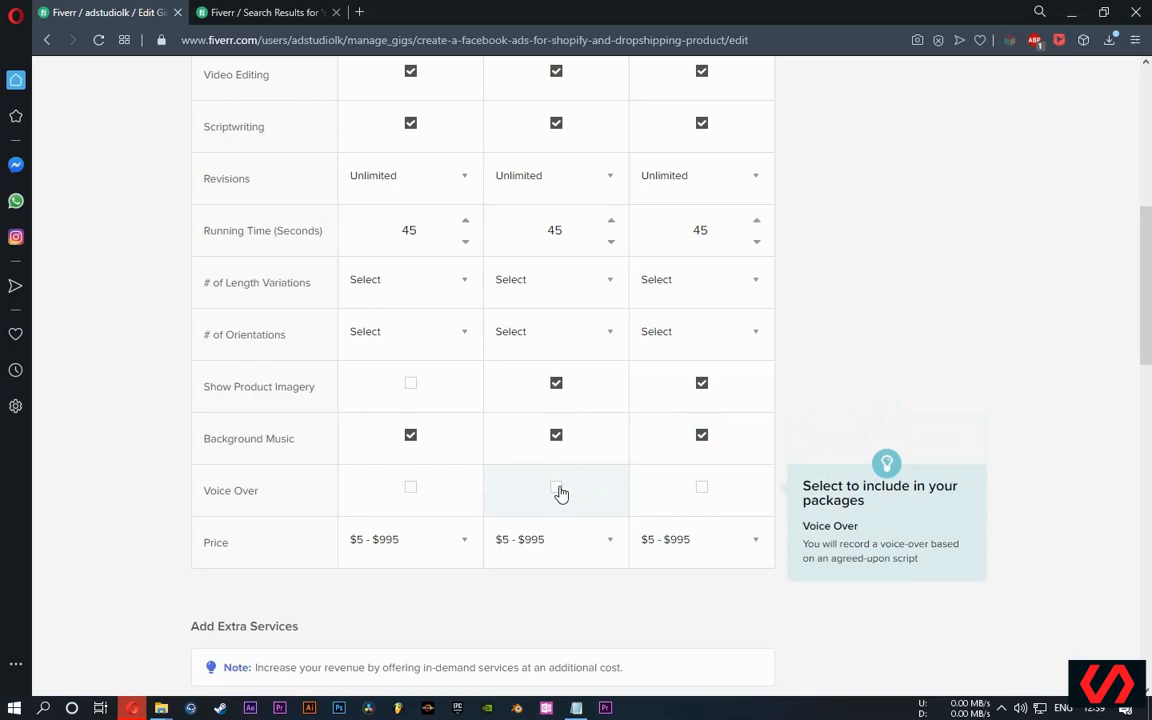
click(704, 489)
Set the package prices to $15 for Silver, $30 for Gold and $50 for Platinum.
scroll(800, 340, down, 3)
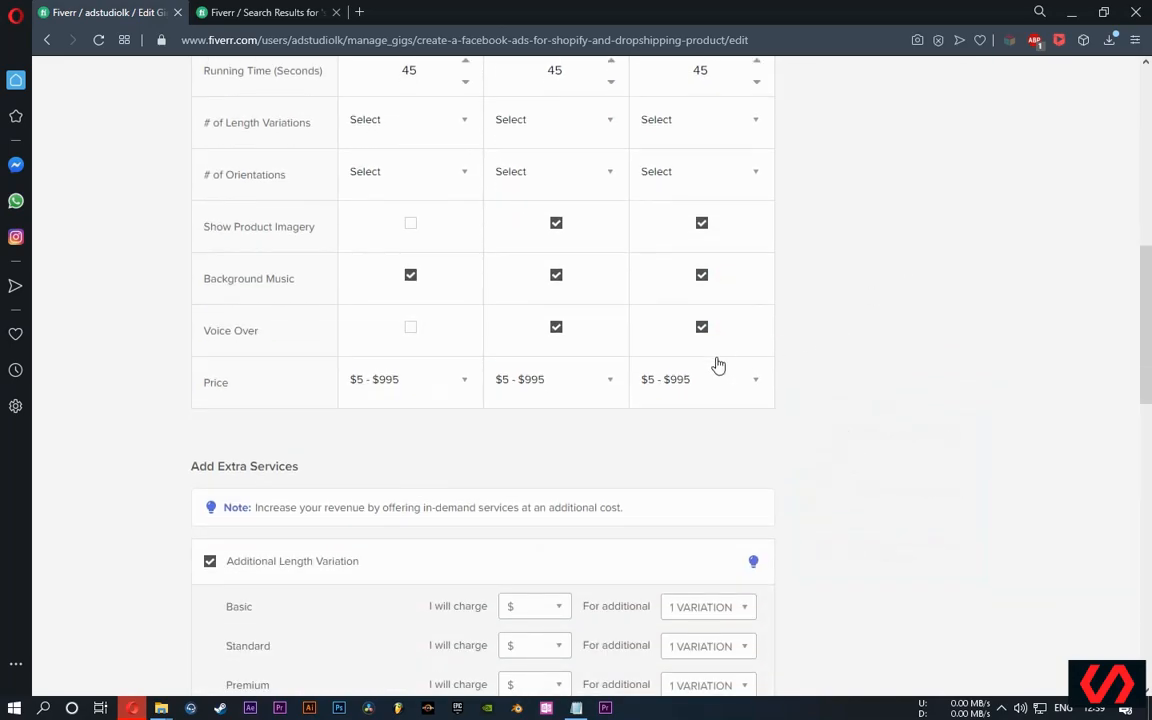
click(447, 384)
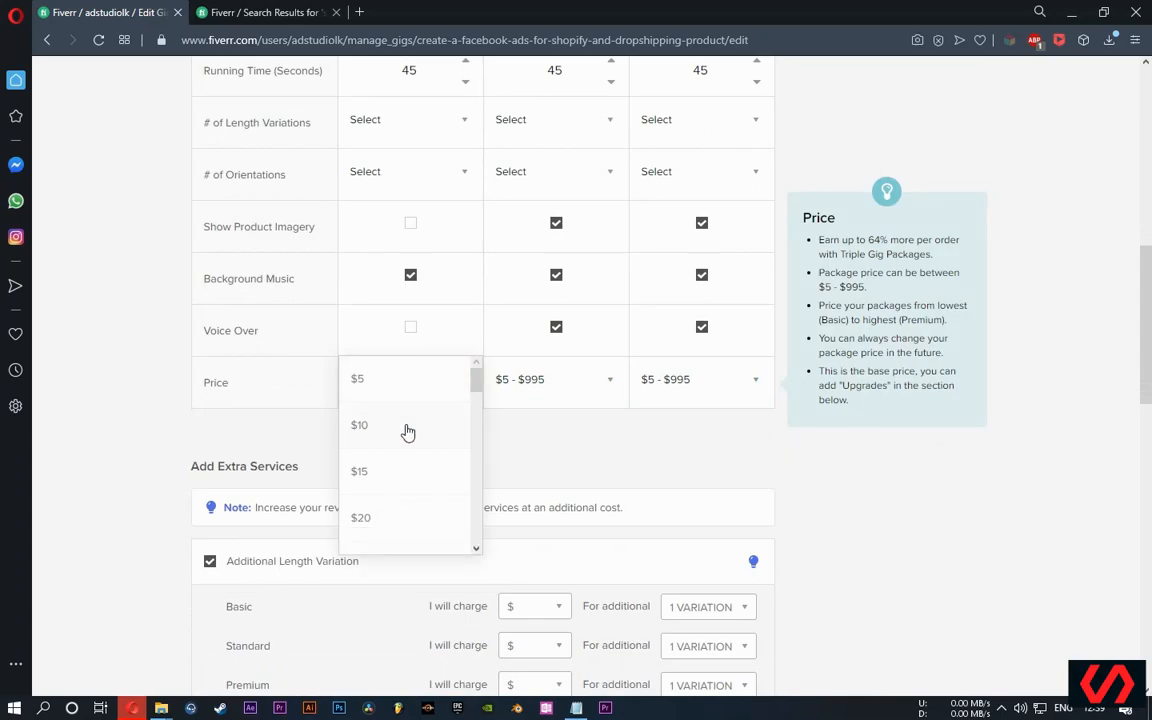
click(375, 472)
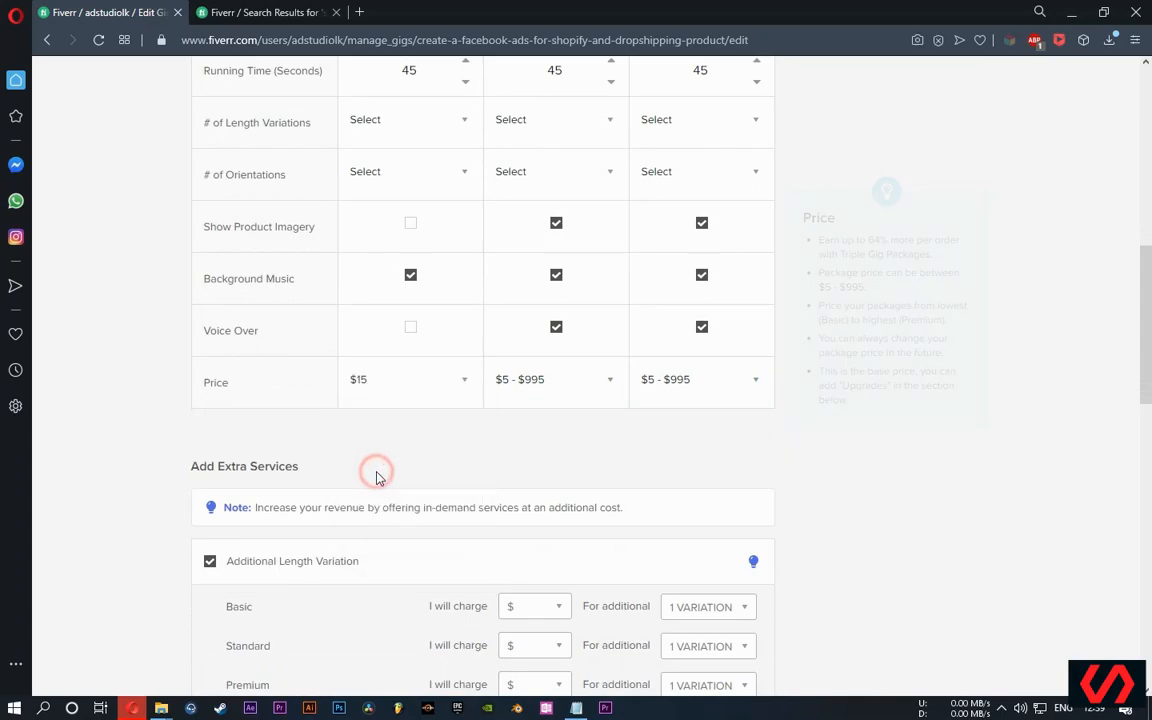
click(604, 384)
scroll(514, 519, down, 1)
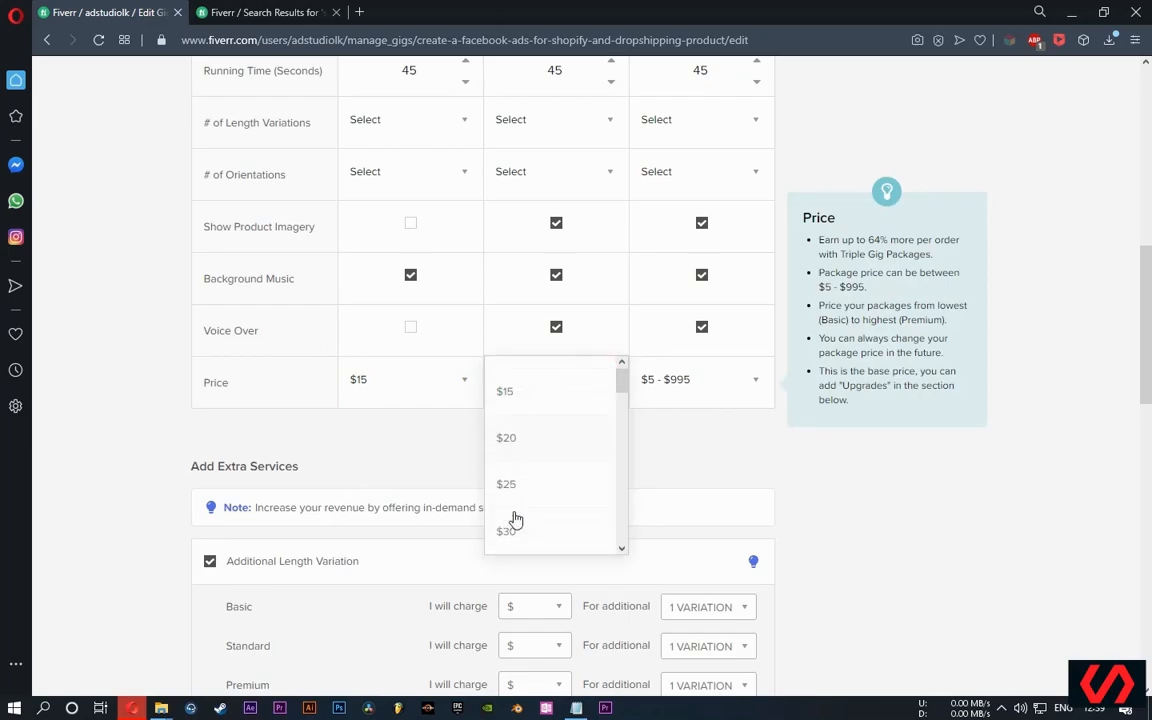
click(508, 532)
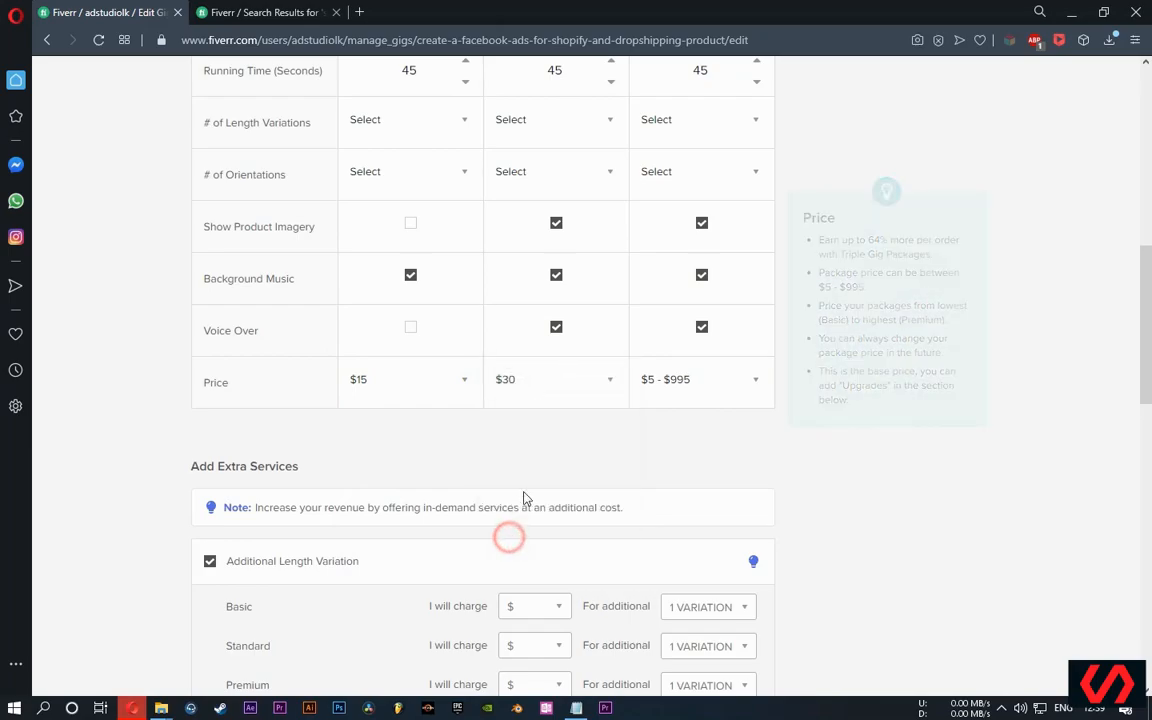
click(731, 381)
scroll(680, 476, down, 1)
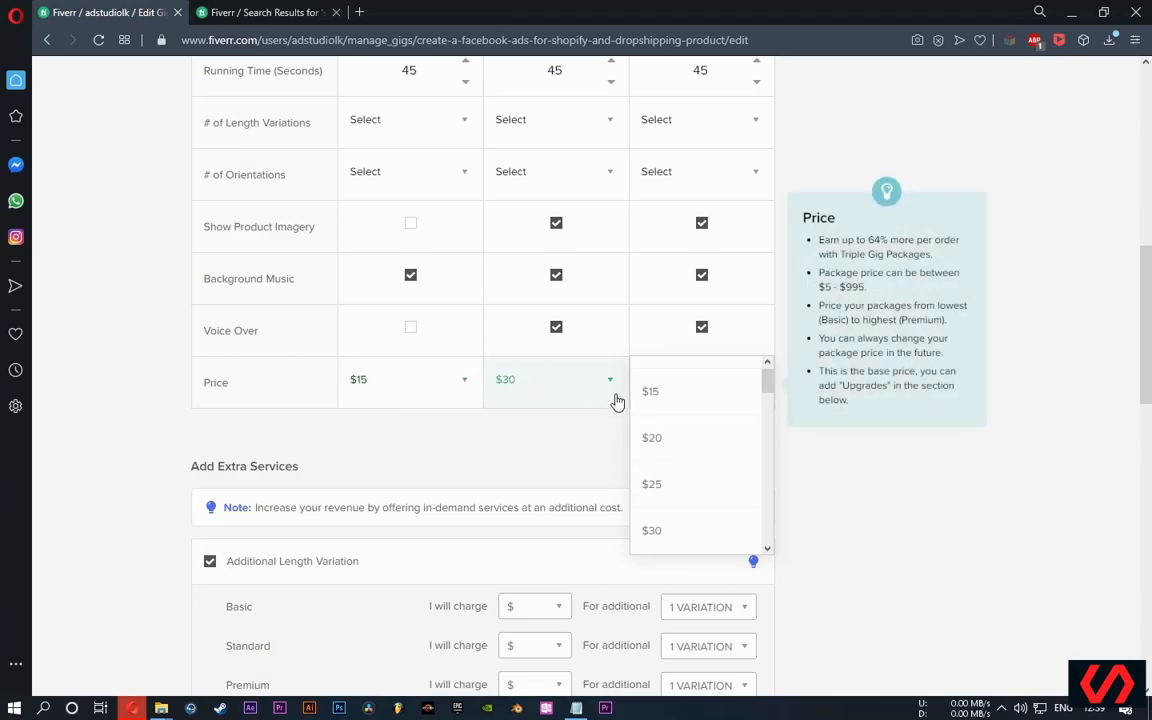
scroll(682, 505, down, 1)
scroll(684, 540, down, 2)
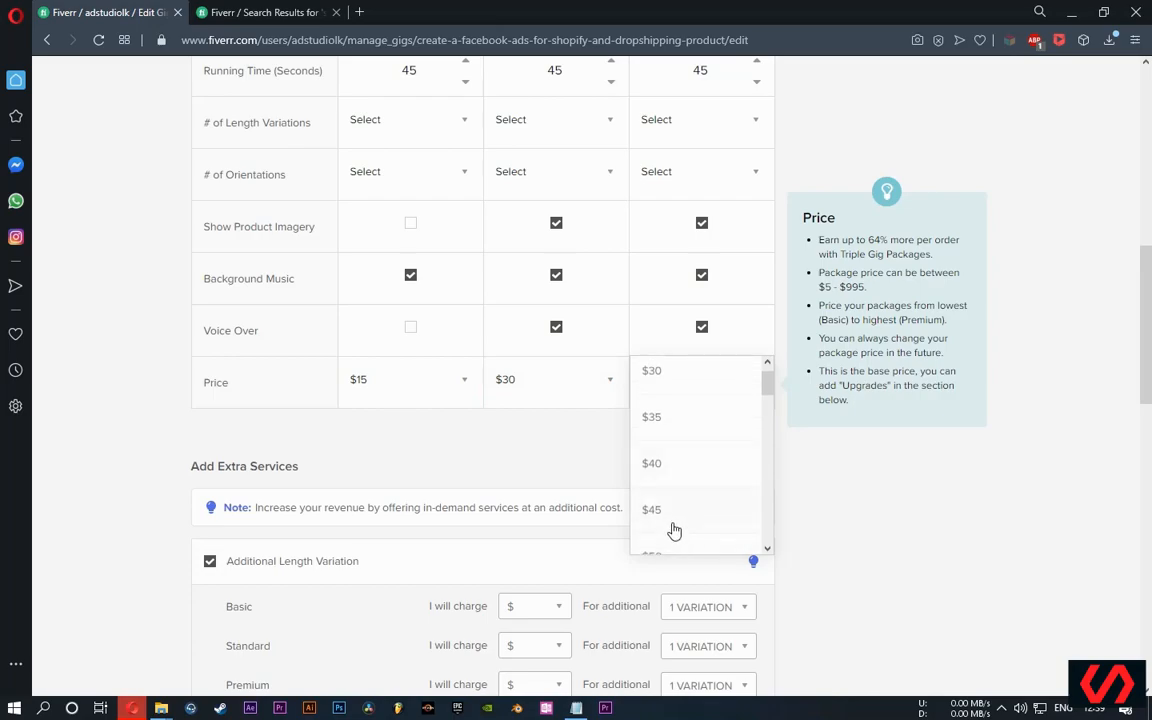
click(668, 476)
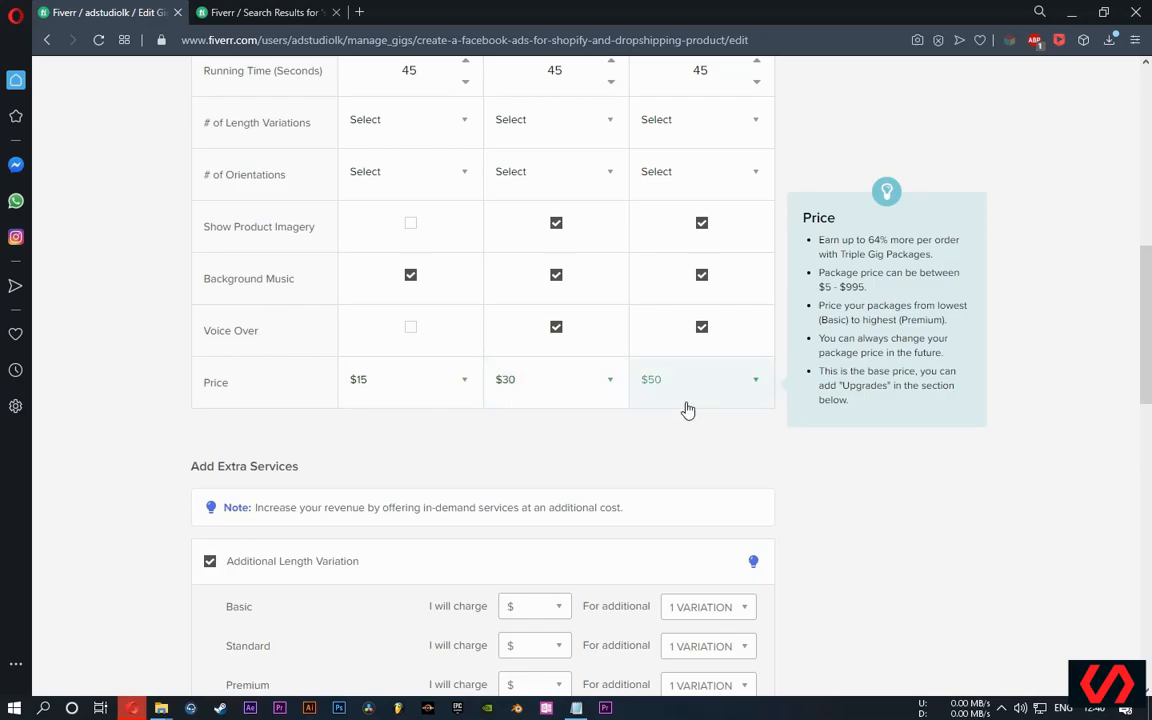
Remove Additional Length Variation from the extra services.
scroll(440, 448, up, 1)
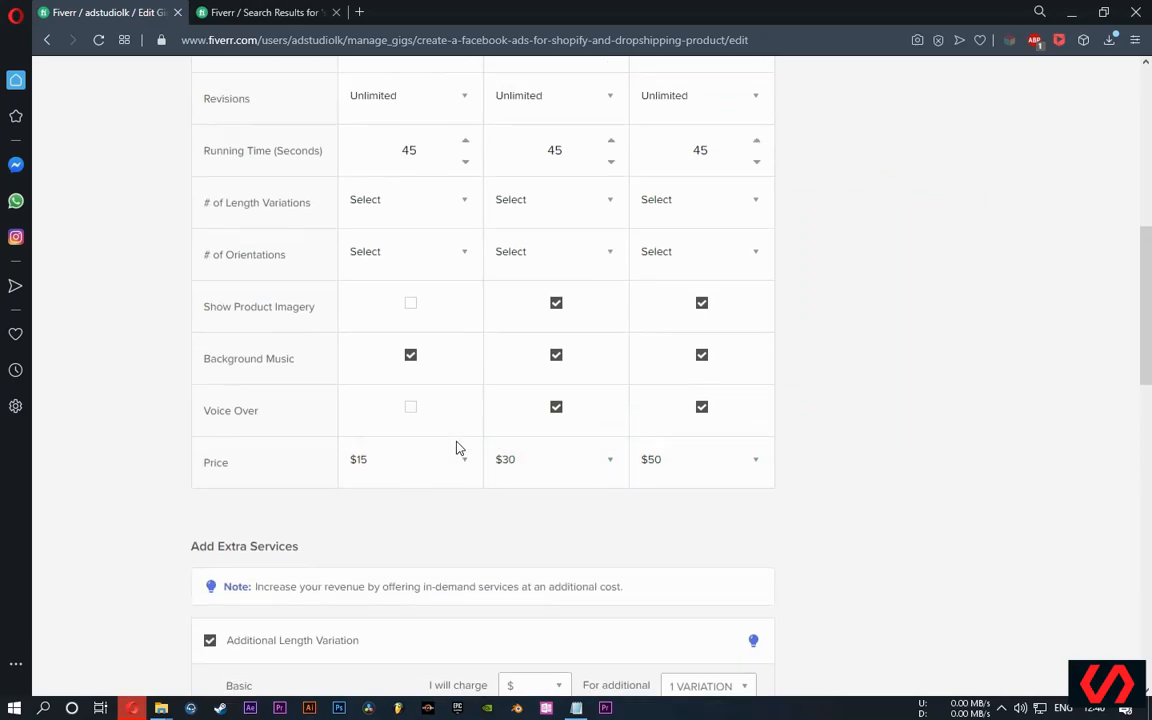
scroll(430, 462, down, 2)
scroll(411, 471, down, 2)
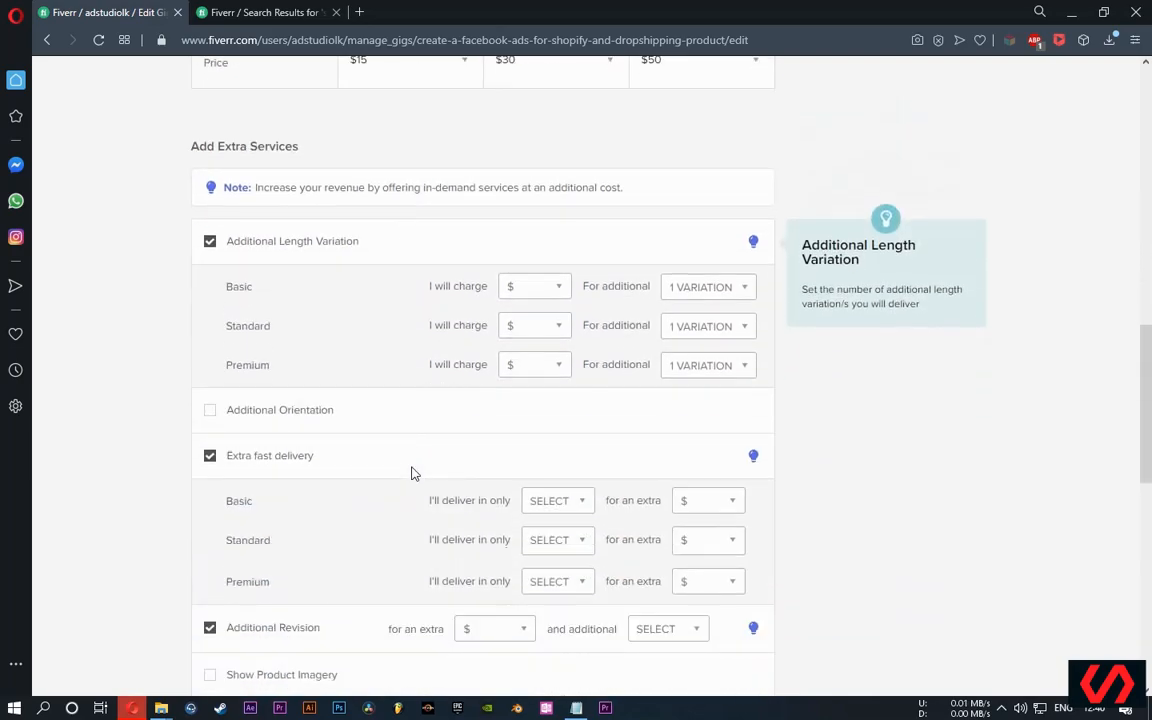
click(211, 240)
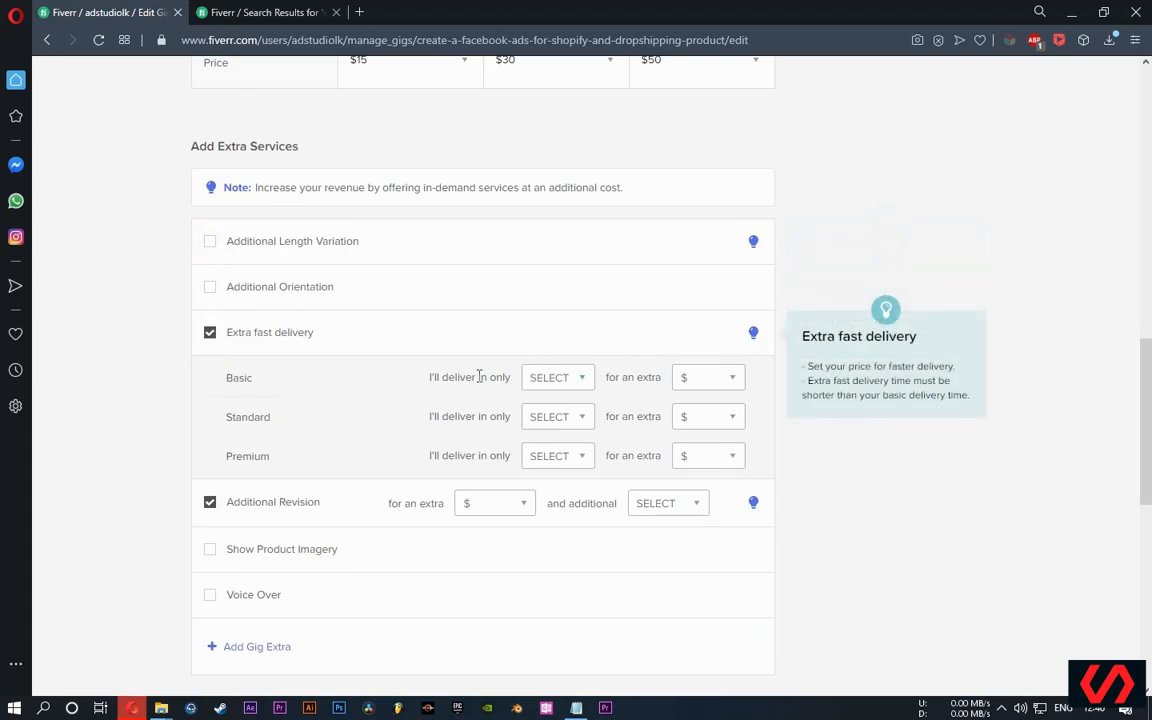
Set extra fast delivery to 2 days for $10 on Standard and 3 days for $20 on Premium.
click(565, 417)
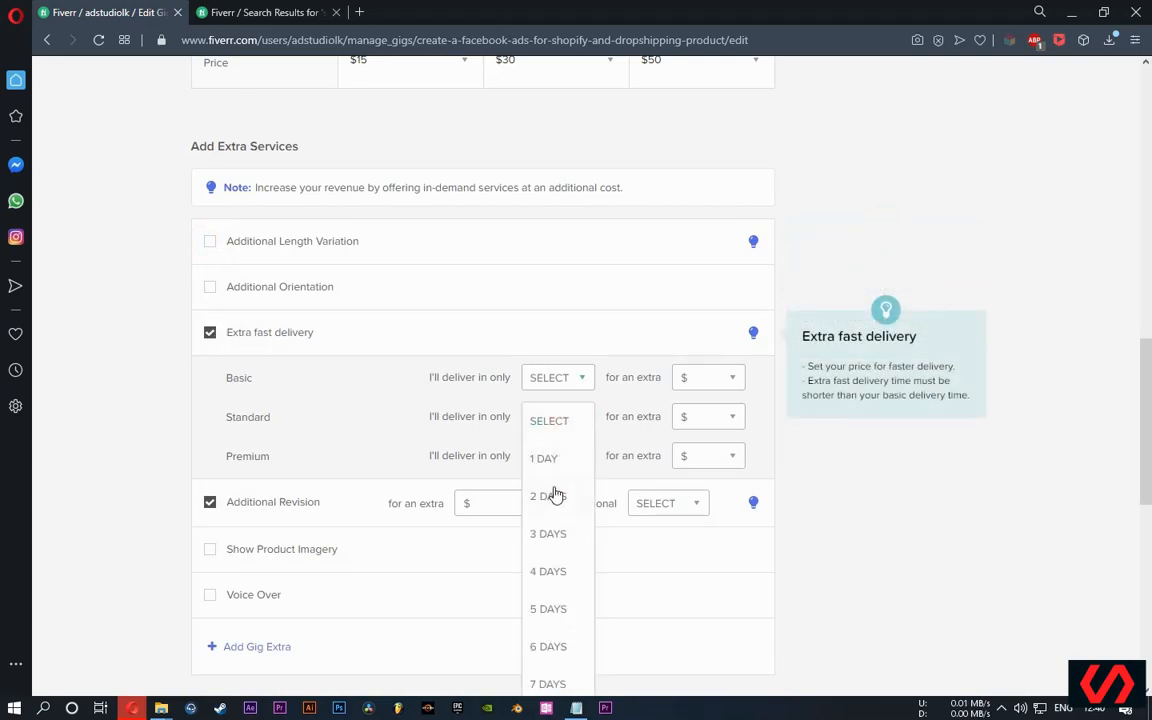
click(556, 496)
click(728, 417)
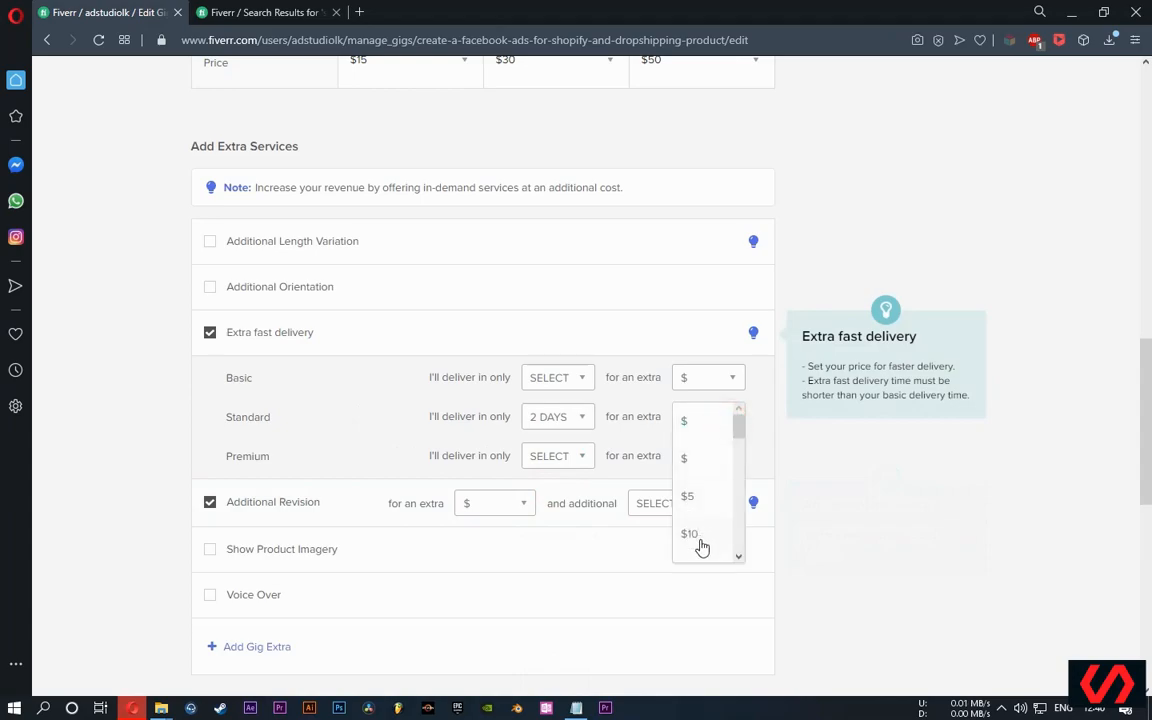
click(700, 542)
click(553, 459)
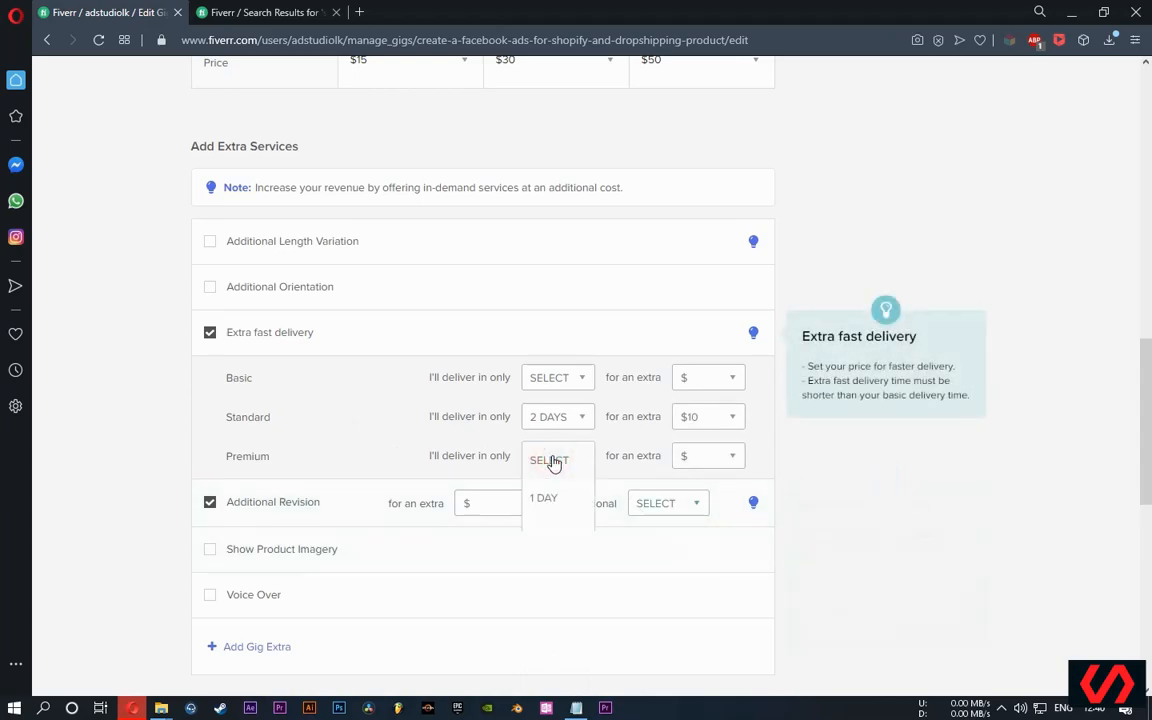
click(543, 575)
click(717, 458)
scroll(690, 590, down, 1)
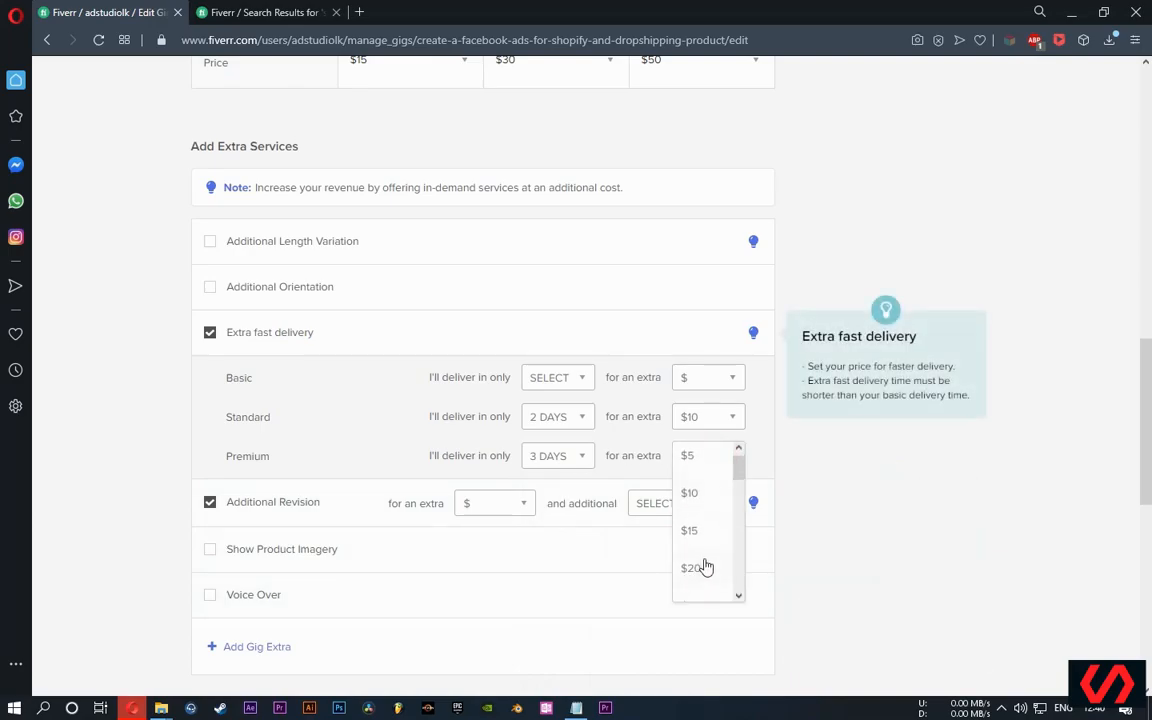
click(694, 571)
Remove the Additional Revision extra and offer Voice Over for an extra $10 and 1 additional day.
scroll(501, 509, down, 2)
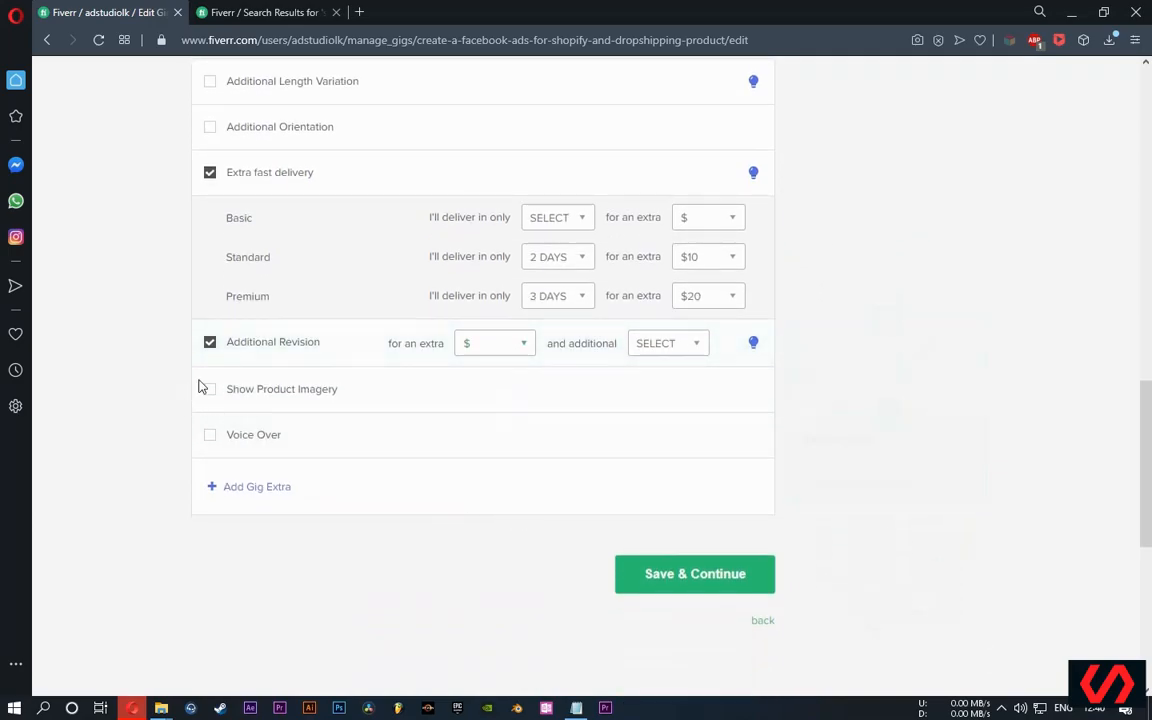
click(211, 345)
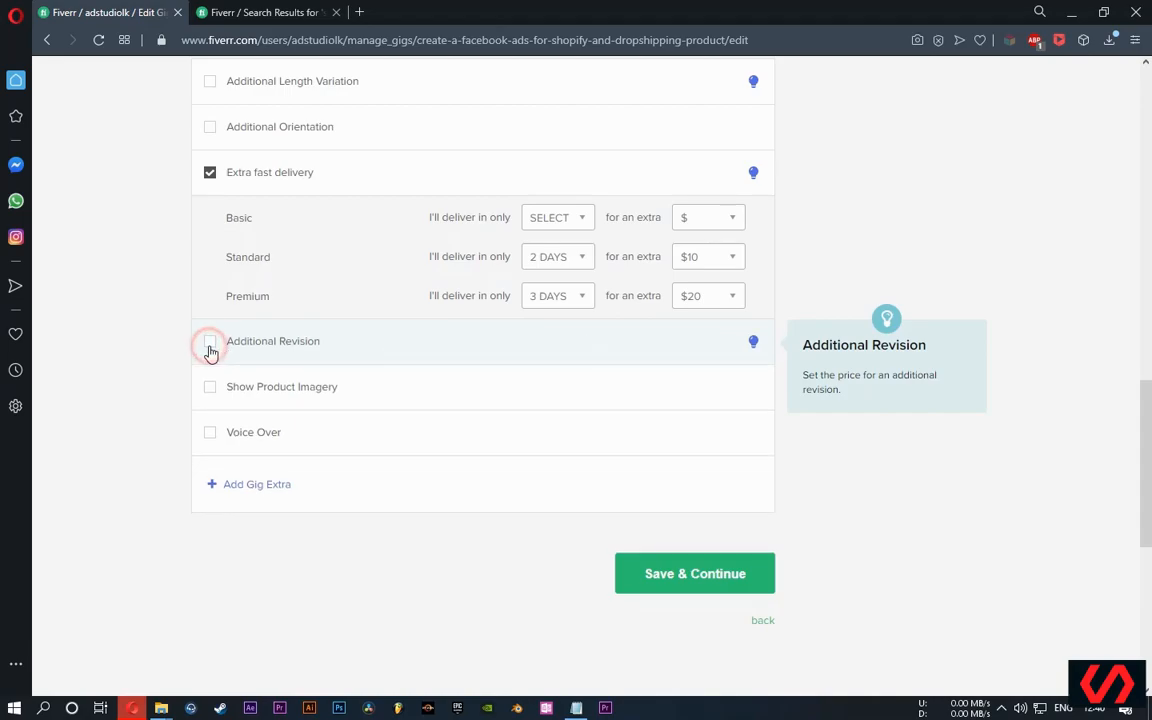
click(210, 435)
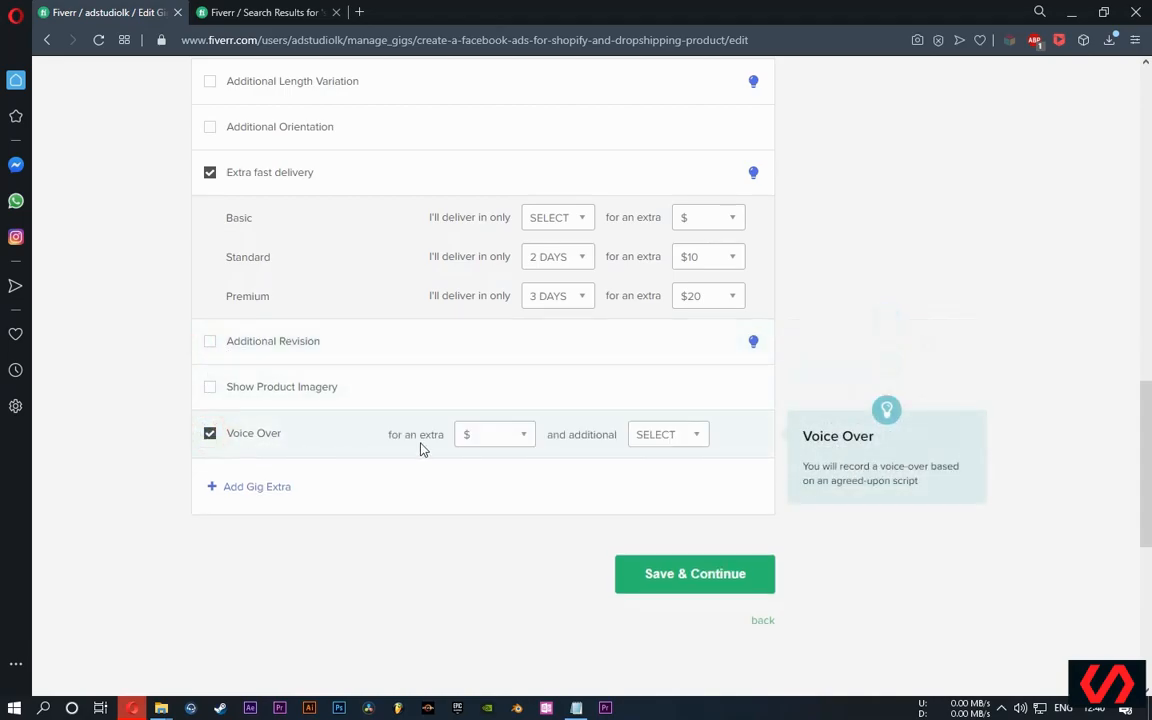
click(527, 436)
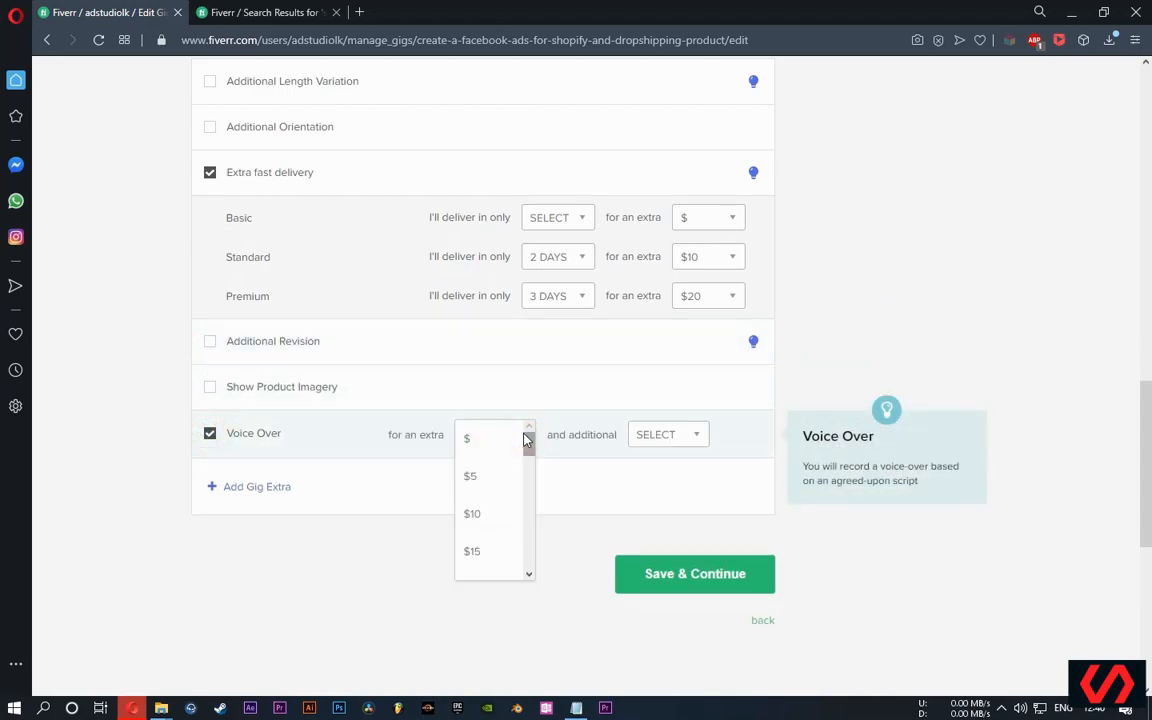
click(481, 514)
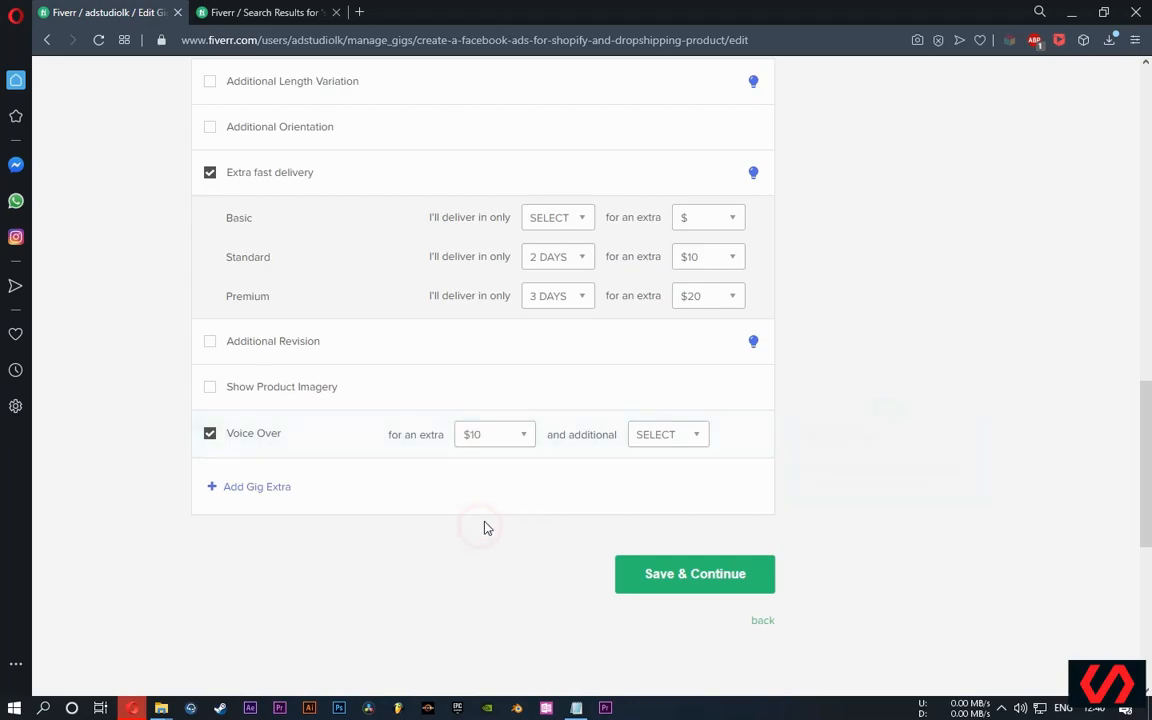
click(694, 443)
click(673, 484)
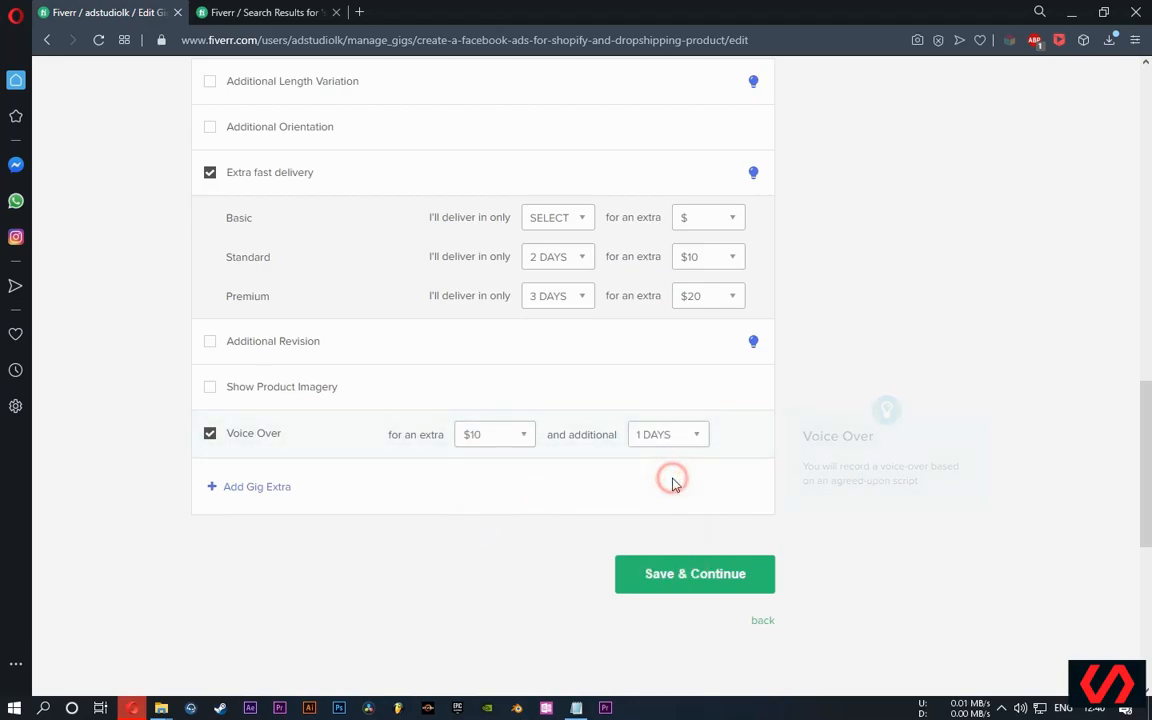
Save the pricing and continue to the gig's Description & FAQ page.
click(674, 574)
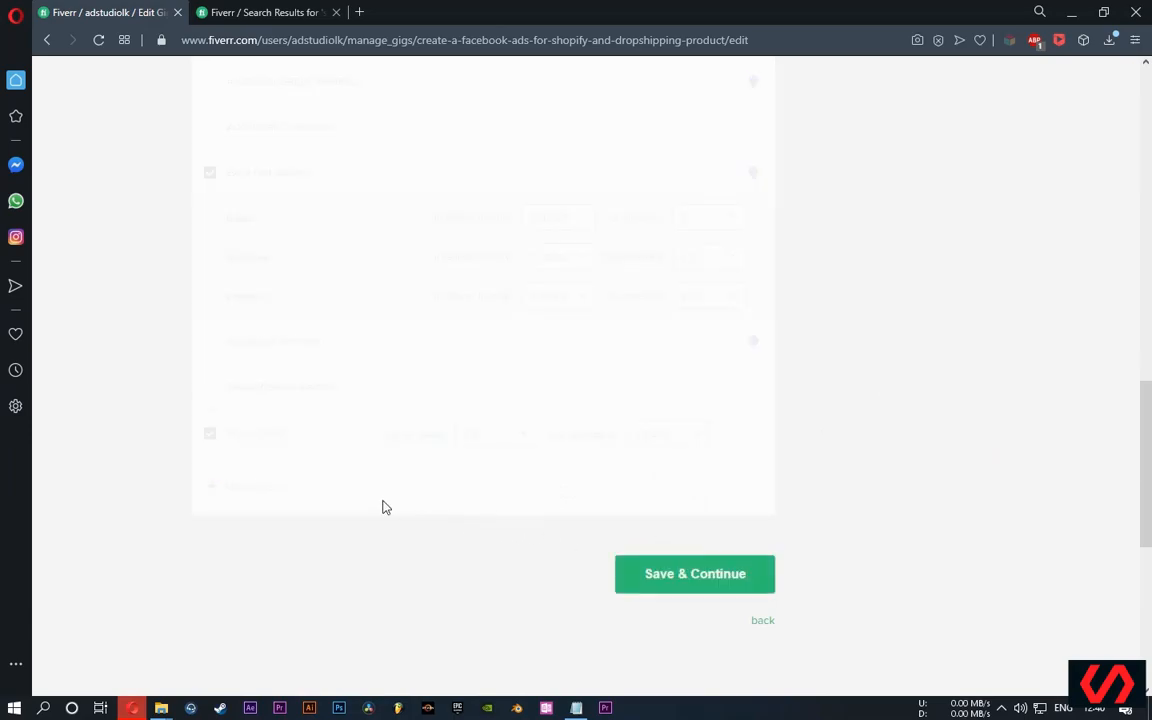
click(376, 403)
scroll(376, 403, down, 4)
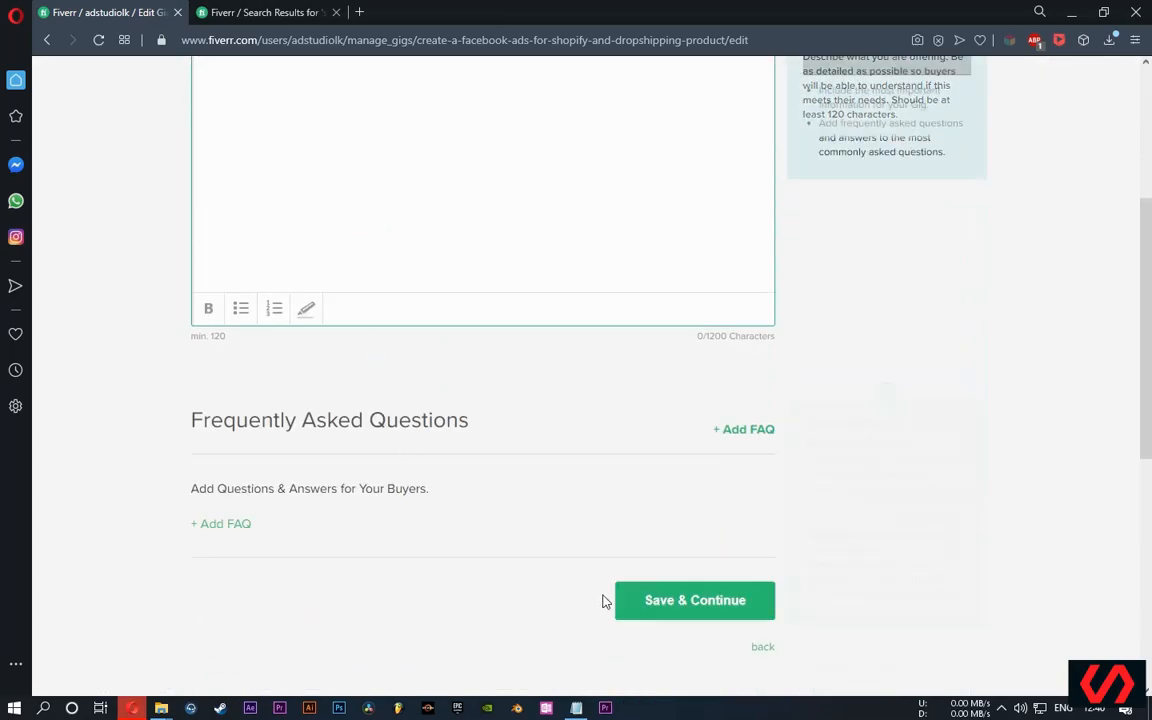
Open the Dis text file from the fiverr folder and copy the text from "FACEBOOK VIDEO ADS" through "Thank You".
click(576, 707)
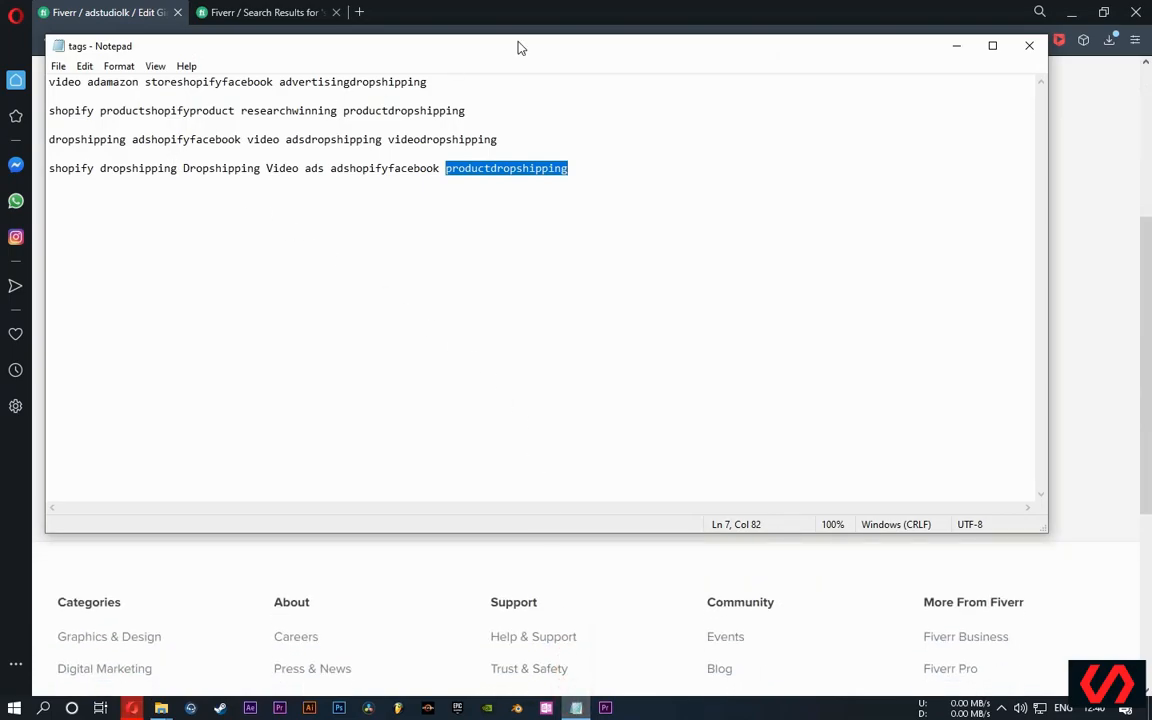
click(956, 45)
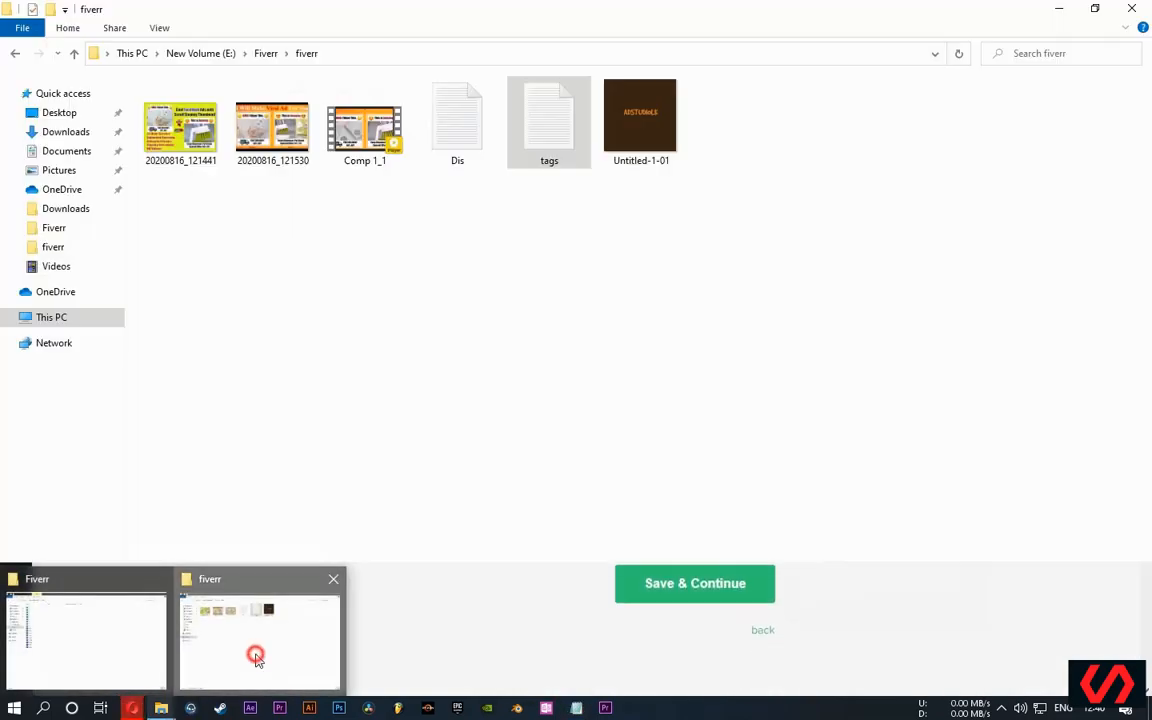
click(255, 653)
double_click(458, 141)
scroll(404, 341, down, 20)
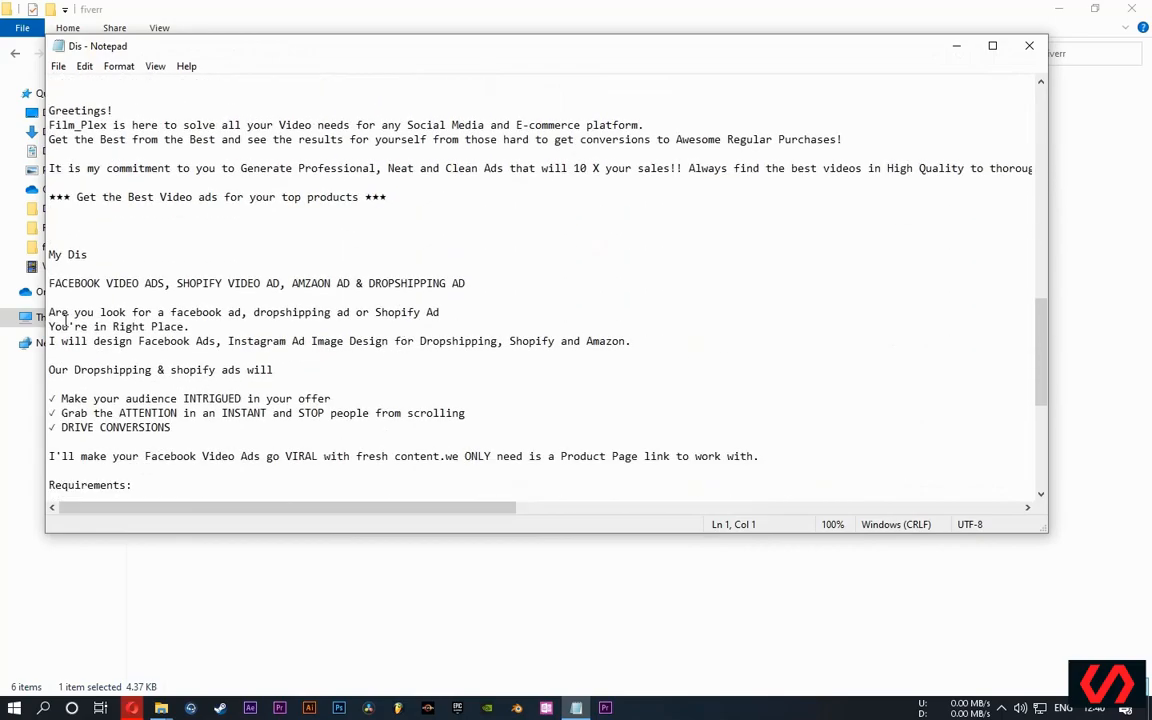
drag(48, 283, 49, 484)
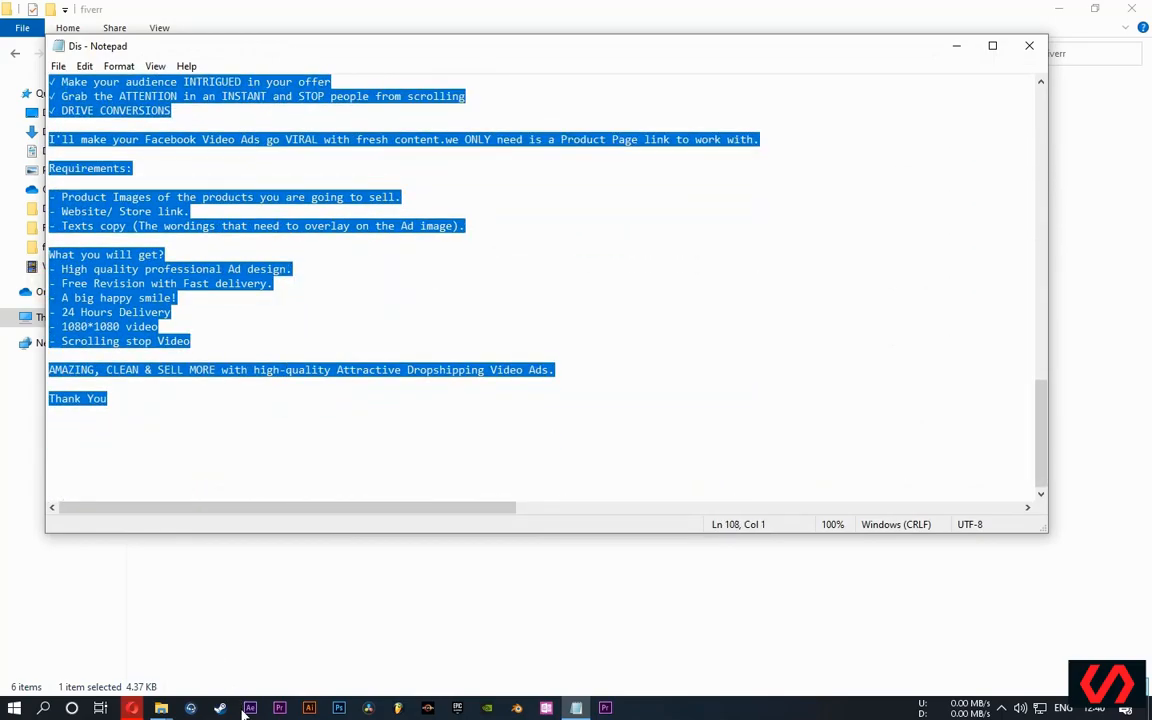
Switch back to the Fiverr gig in the browser and paste the copied text as the gig description.
click(131, 708)
scroll(314, 266, up, 3)
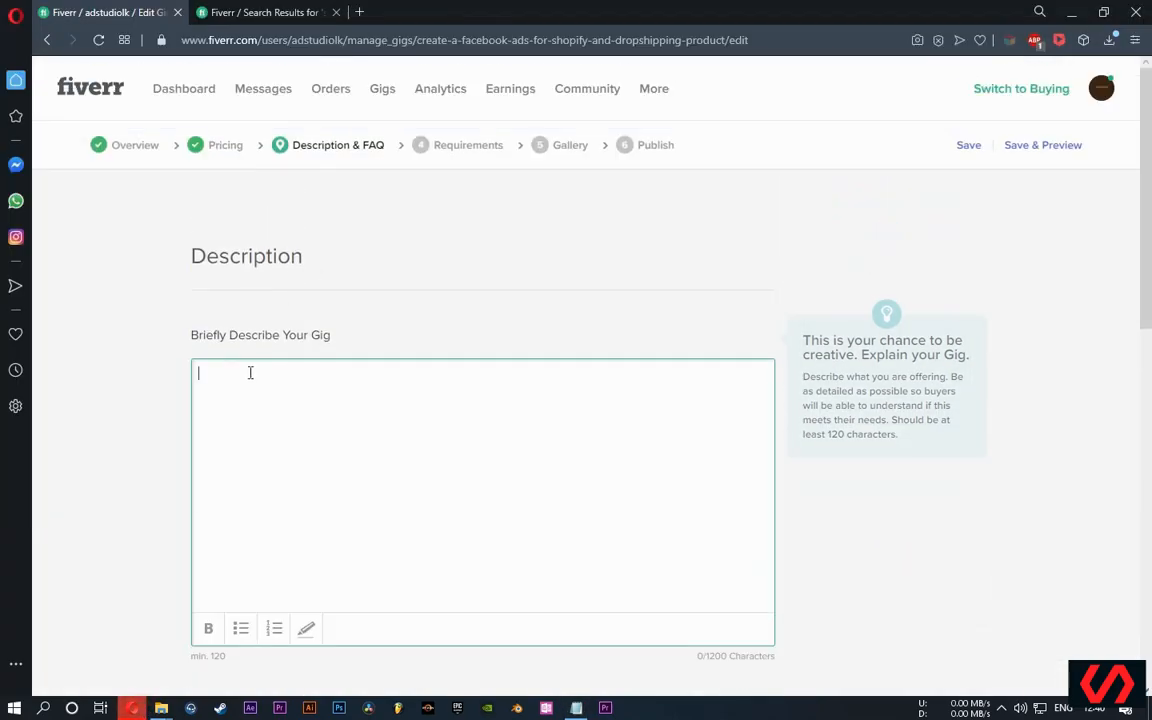
key(ctrl+v)
scroll(428, 439, up, 5)
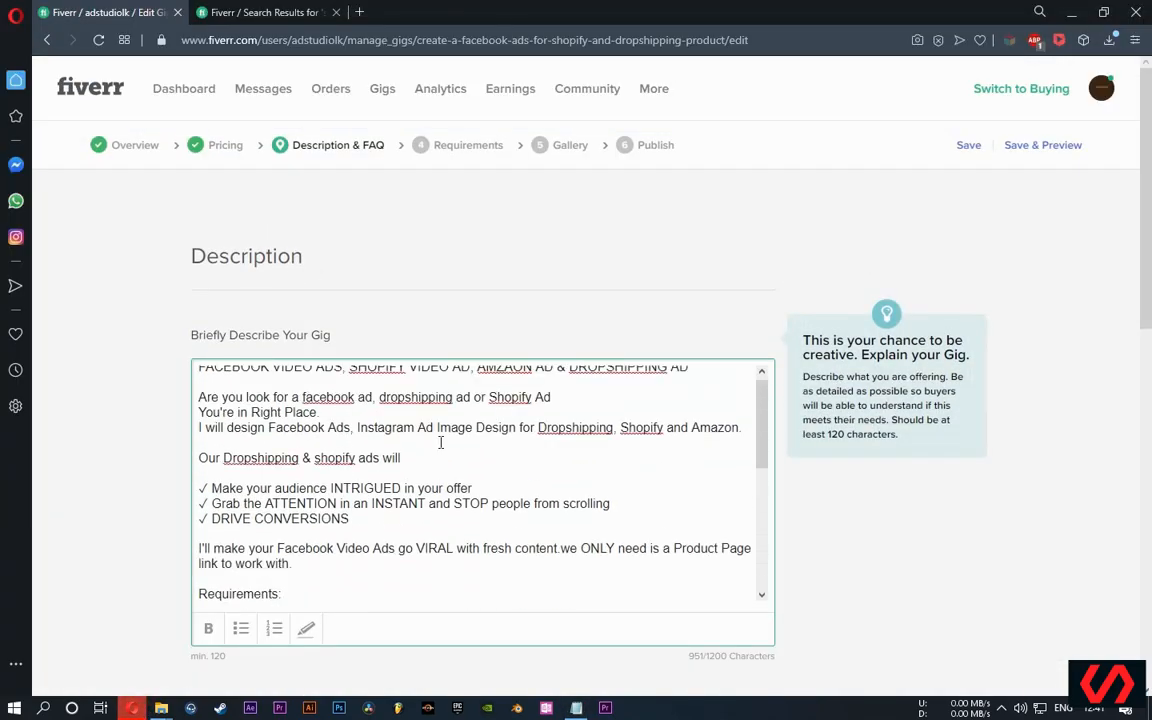
Bold FACEBOOK VIDEO ADS, SHOPIFY VIDEO AD, AMZAON AD and DROPSHIPPING AD in the first line of the gig description.
double_click(679, 375)
click(613, 386)
drag(567, 384, 567, 380)
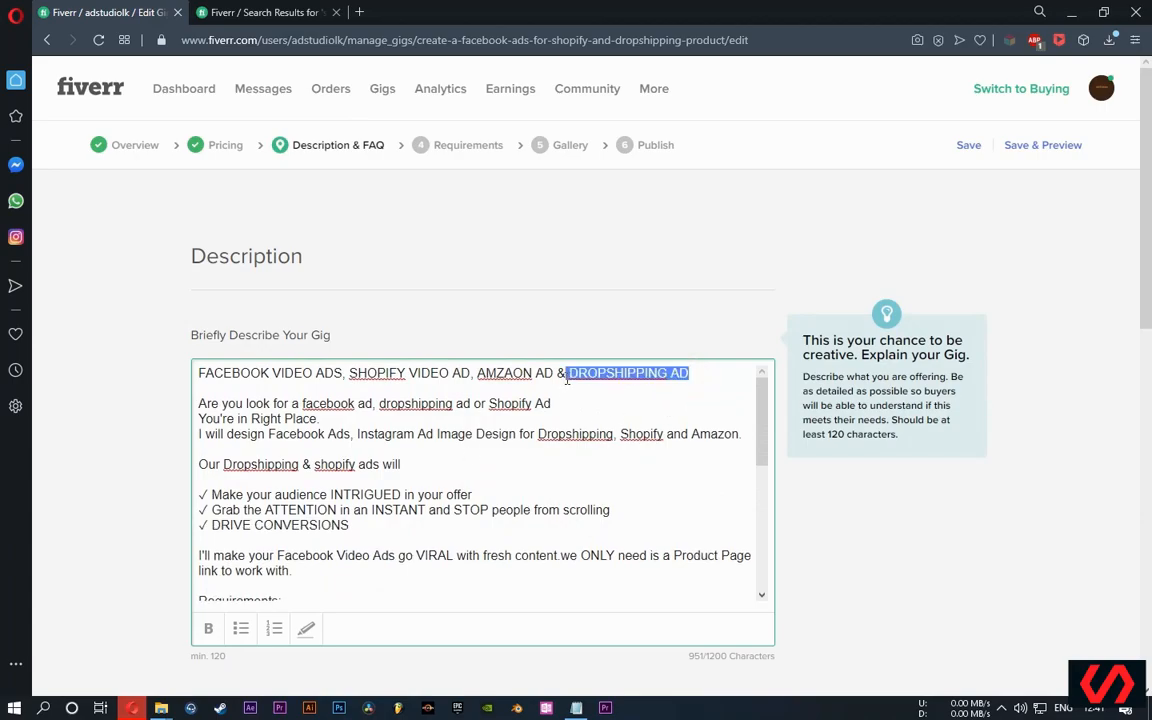
click(208, 629)
drag(478, 372, 527, 368)
click(486, 373)
drag(555, 373, 480, 376)
click(208, 628)
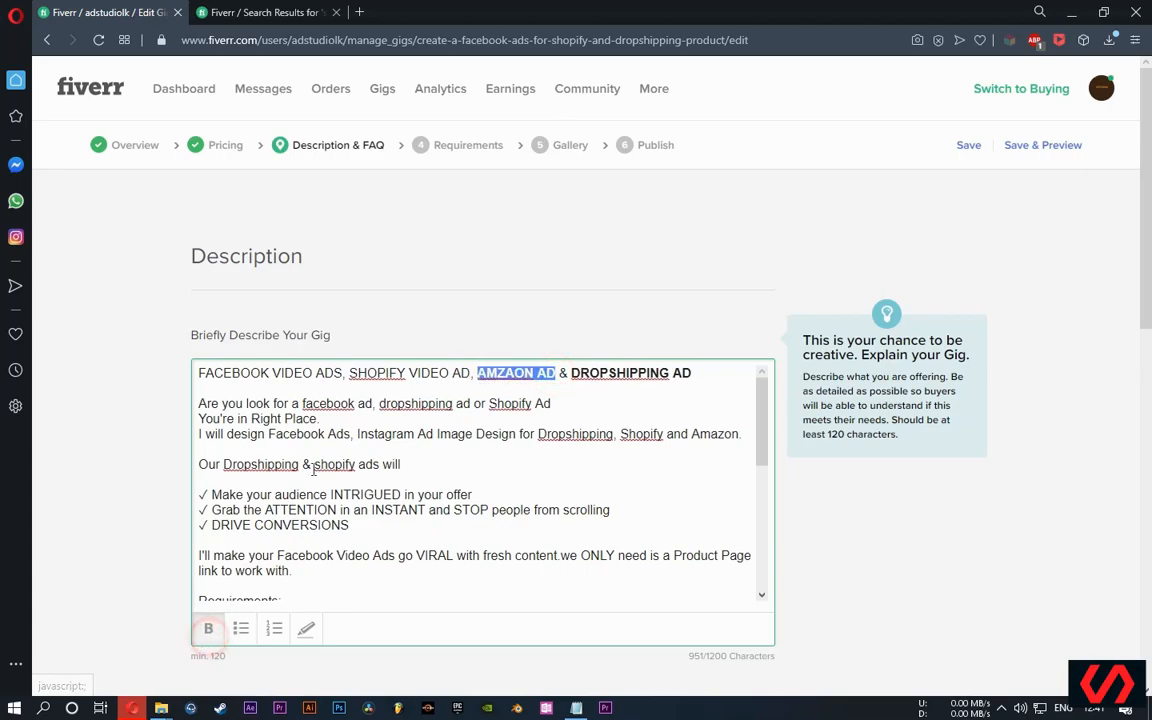
drag(471, 373, 387, 373)
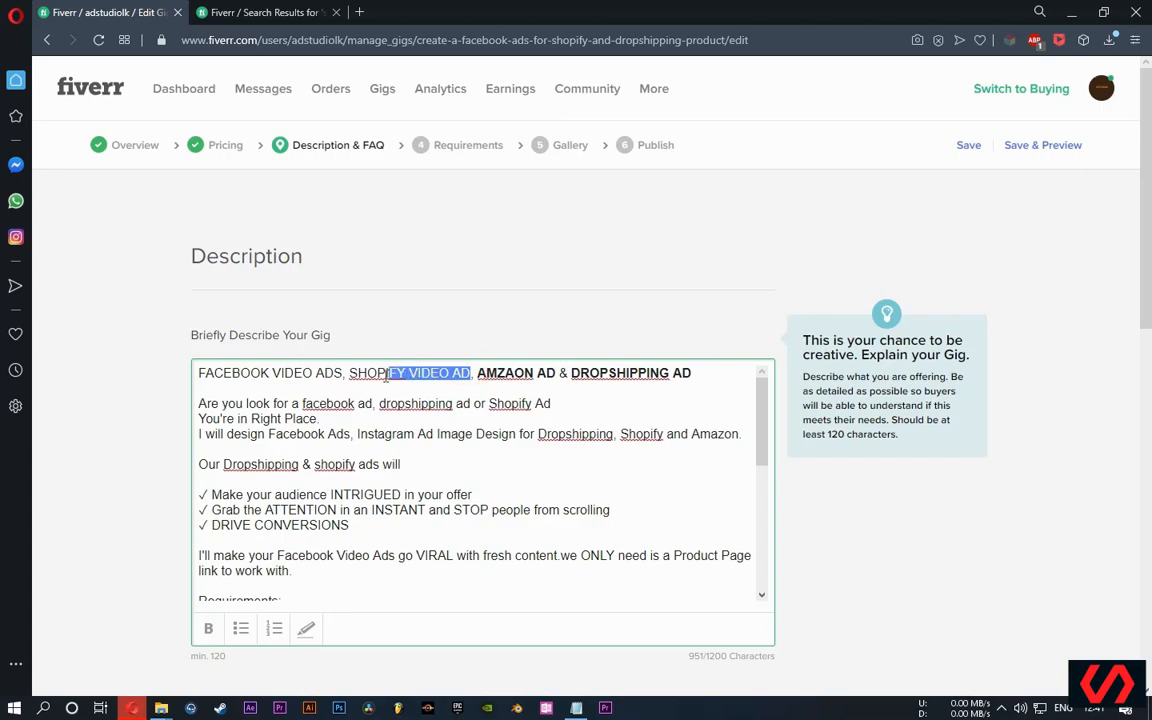
click(208, 628)
drag(345, 373, 198, 379)
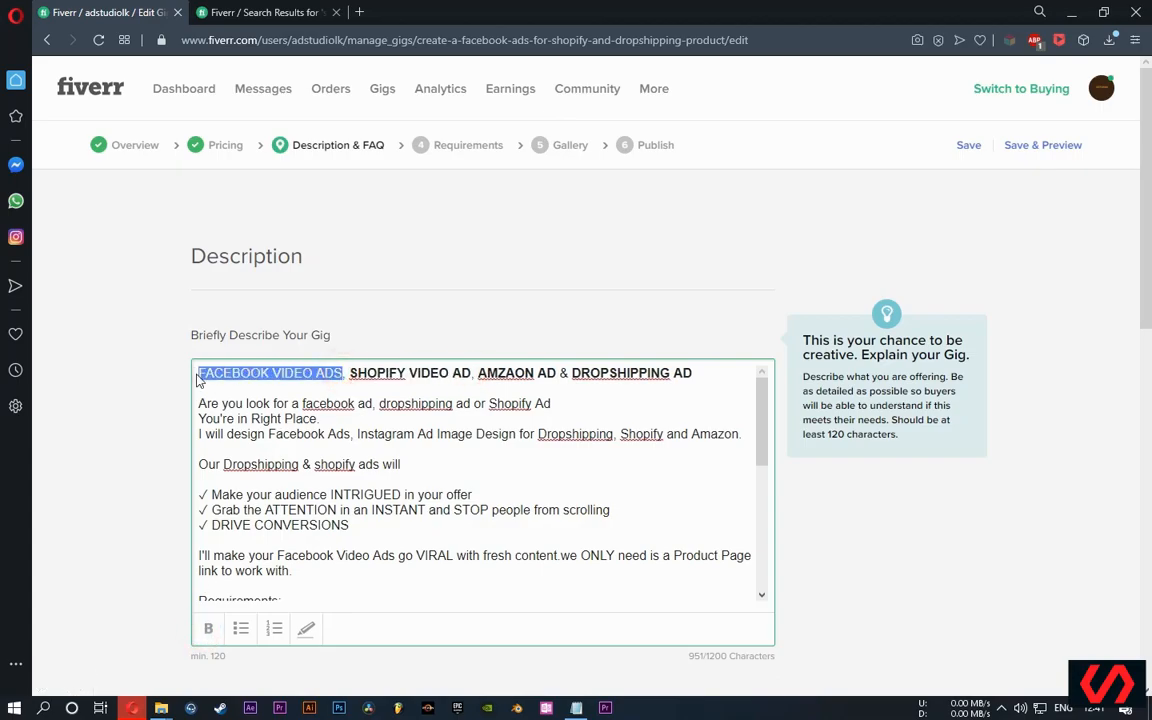
click(207, 628)
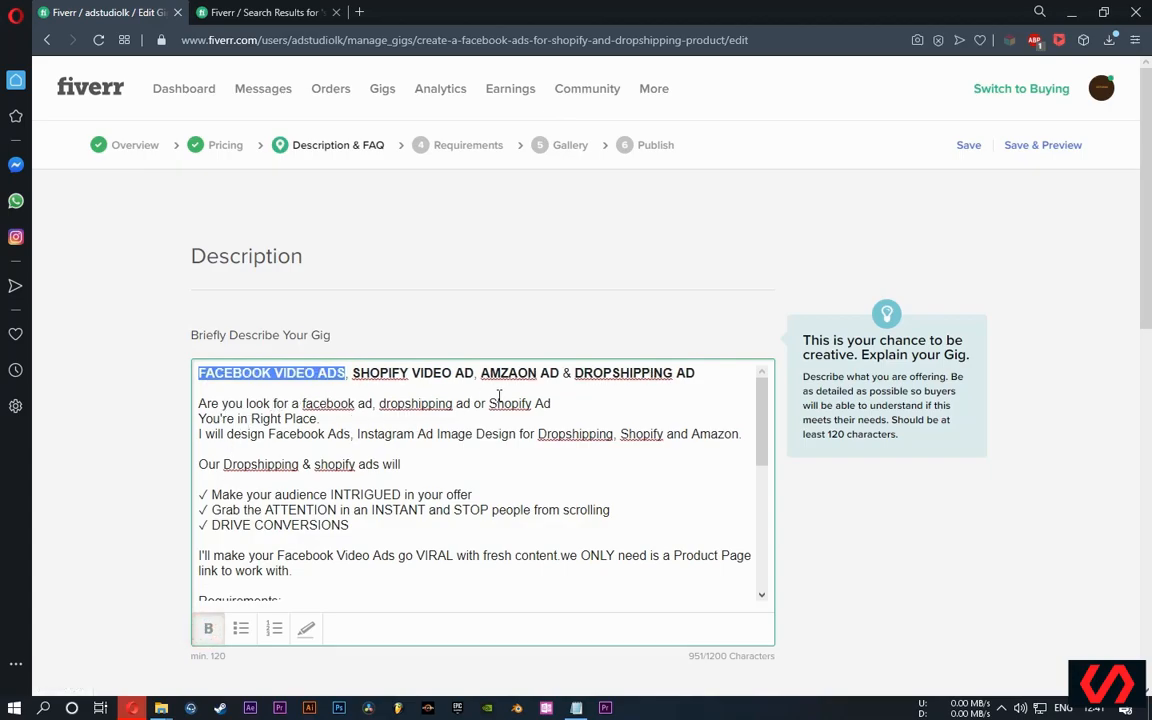
Bold "You're in Right Place" and the three check-marked lines from "Make your audience INTRIGUED" through "DRIVE CONVERSIONS".
drag(199, 420, 316, 421)
click(208, 628)
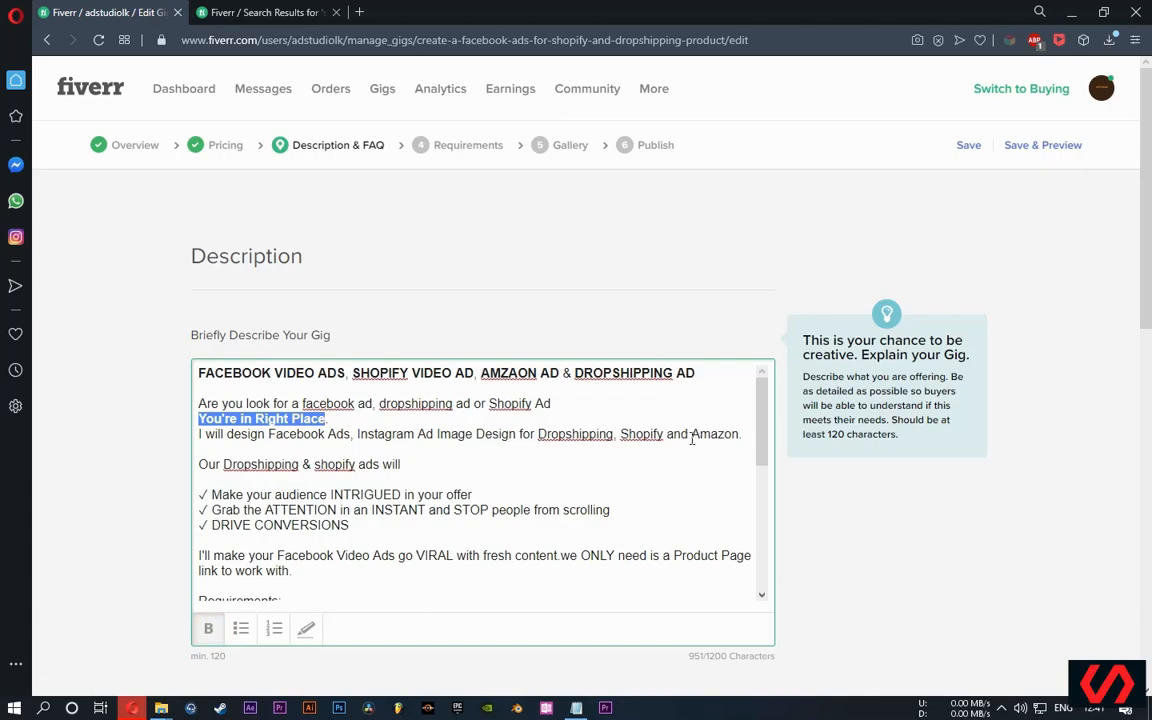
scroll(300, 488, down, 1)
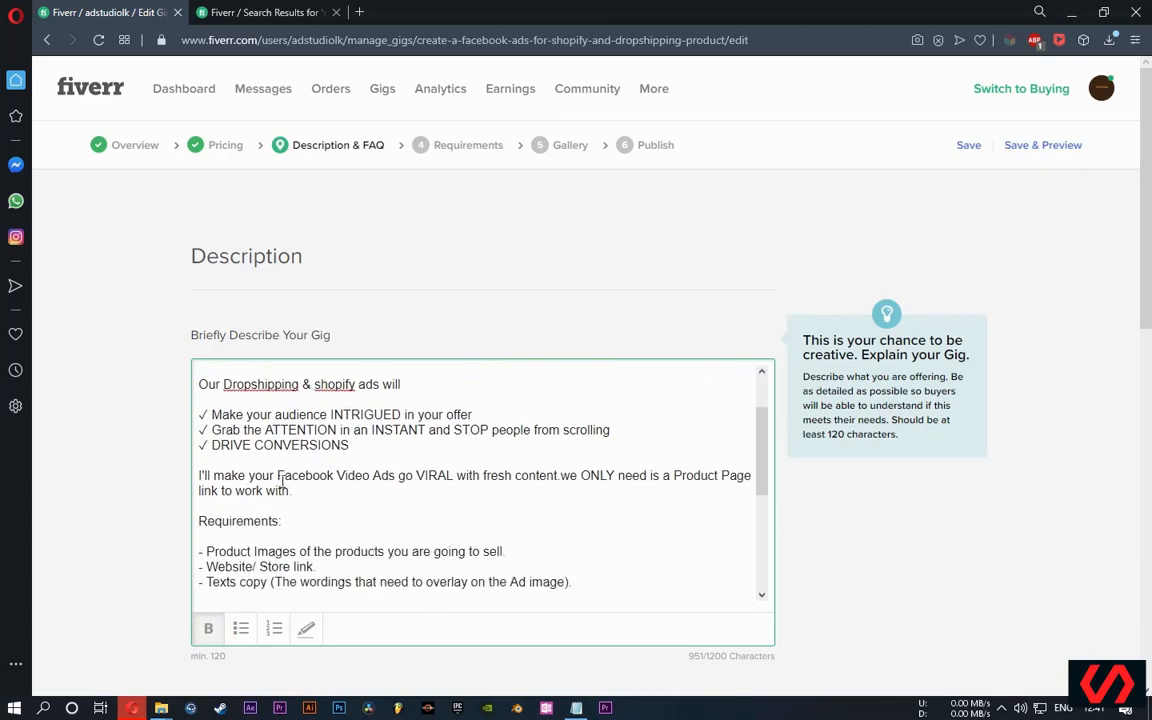
drag(355, 449, 166, 385)
click(210, 628)
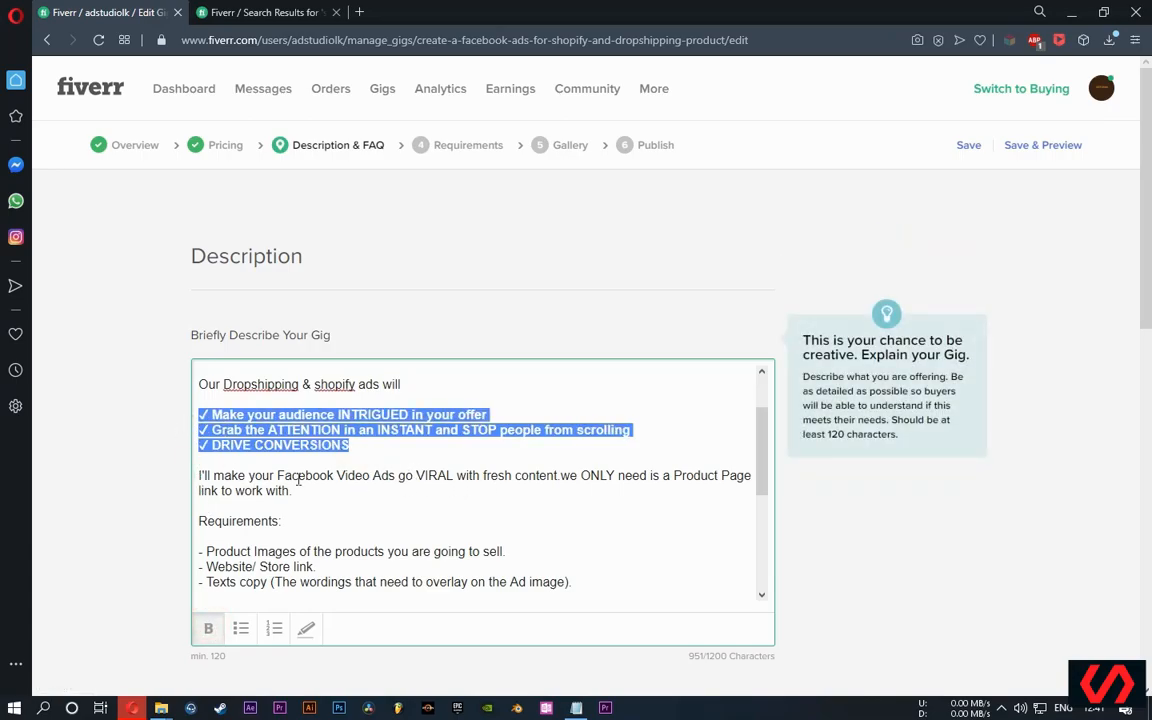
Bold "Facebook Video Ads", "VIRAL" and "Product Page link" in the paragraph below the check-marked lines.
drag(277, 475, 463, 475)
click(209, 627)
click(209, 627)
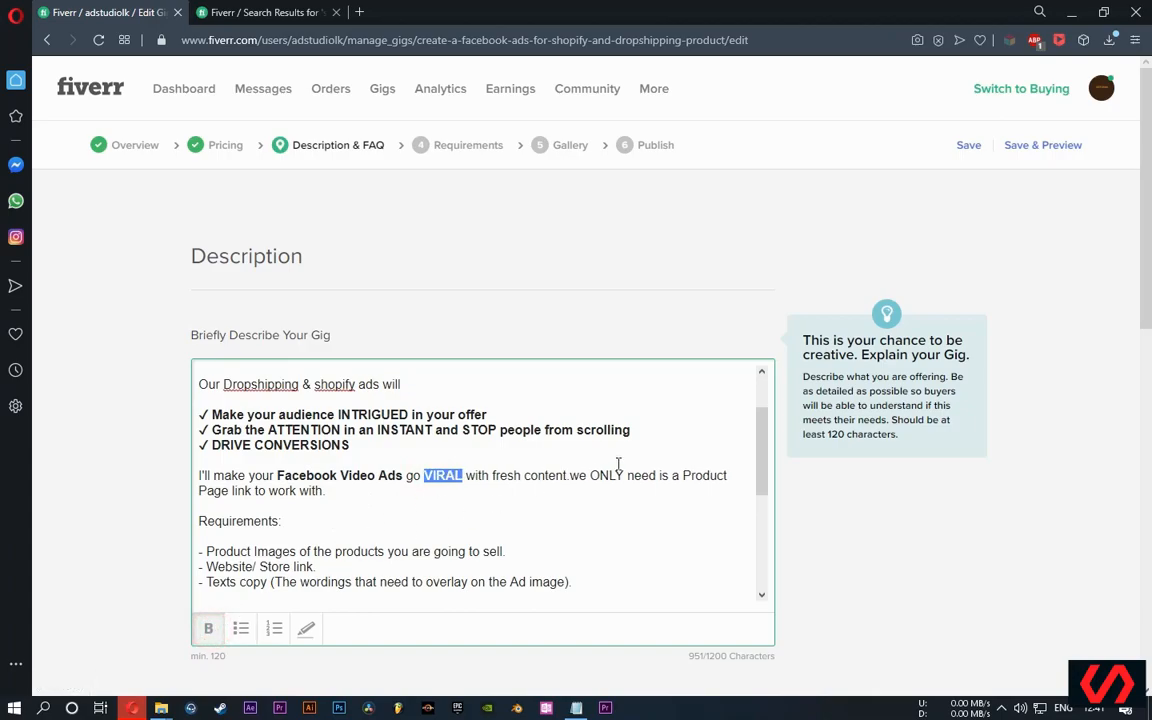
drag(683, 475, 256, 491)
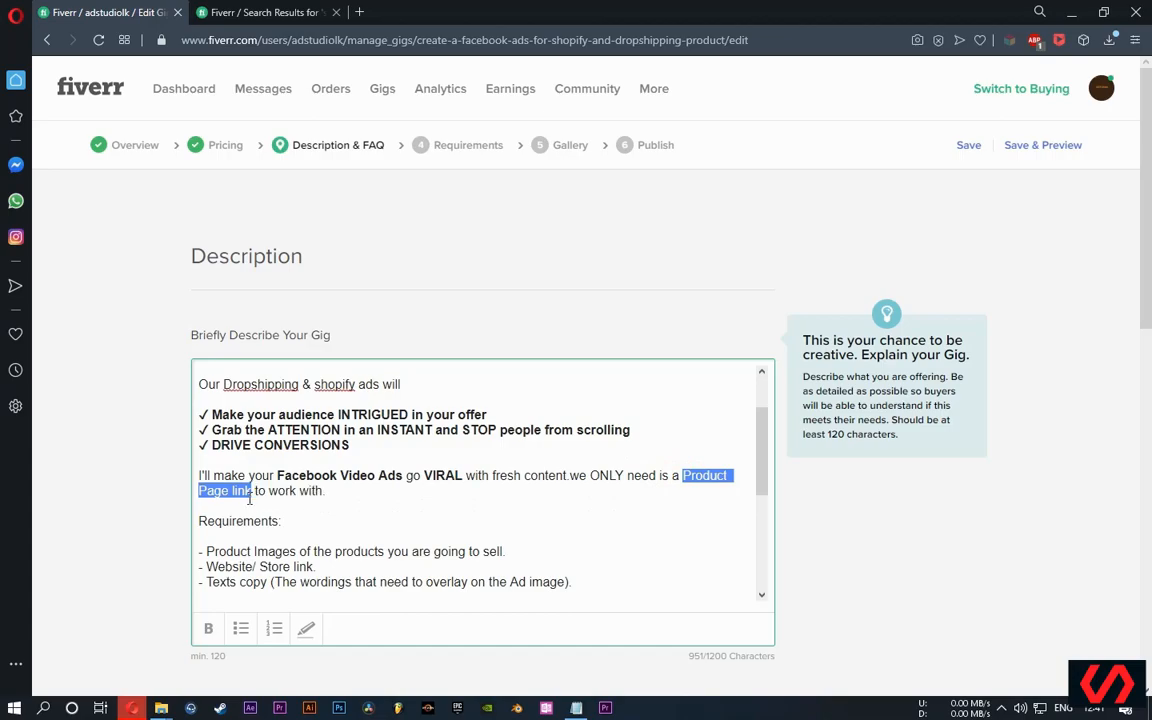
click(208, 627)
Bold the "Requirements:" and "What you will get?" headings in the description.
scroll(432, 517, down, 1)
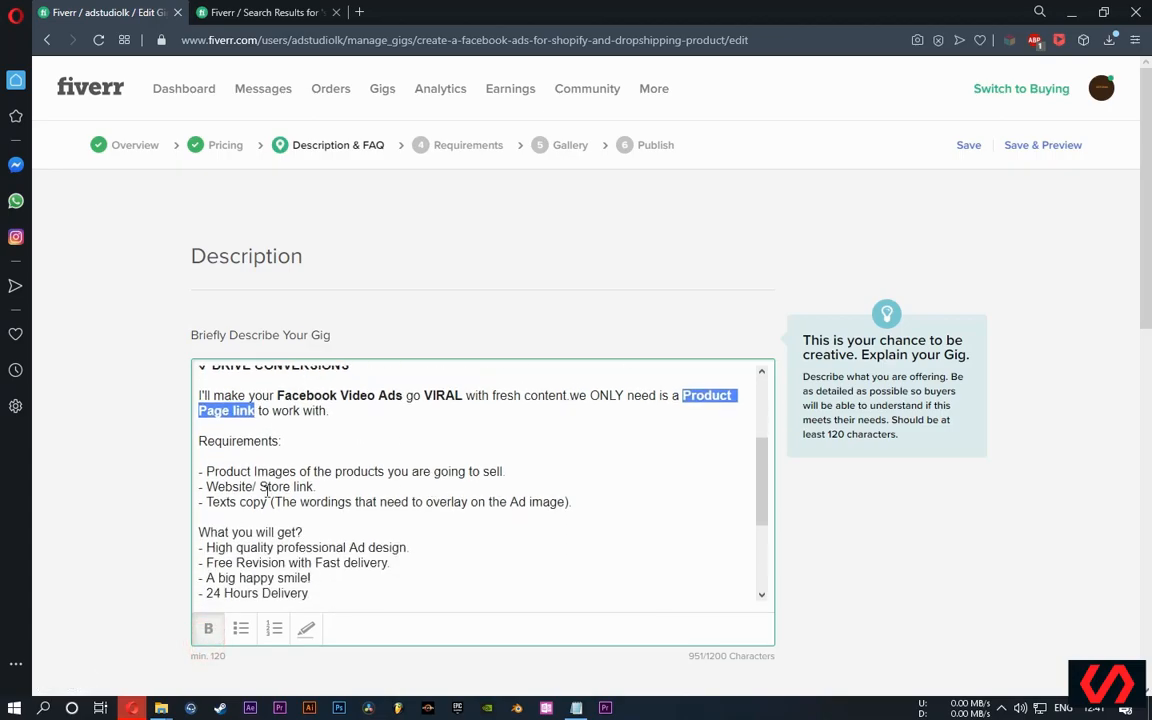
click(200, 445)
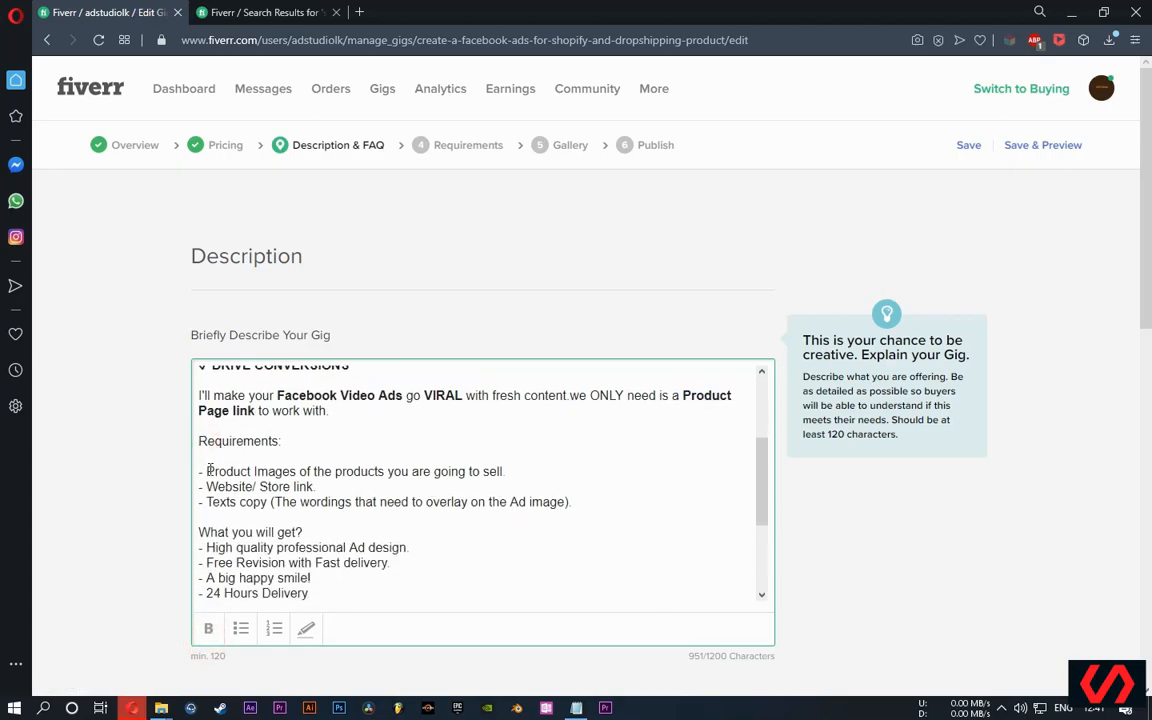
drag(200, 441, 288, 443)
click(208, 627)
drag(322, 532, 155, 535)
click(207, 627)
Bold the line "- A big happy smile!" and the words "AMAZING, CLEAN & SELL MORE" near the end of the description.
scroll(445, 505, down, 1)
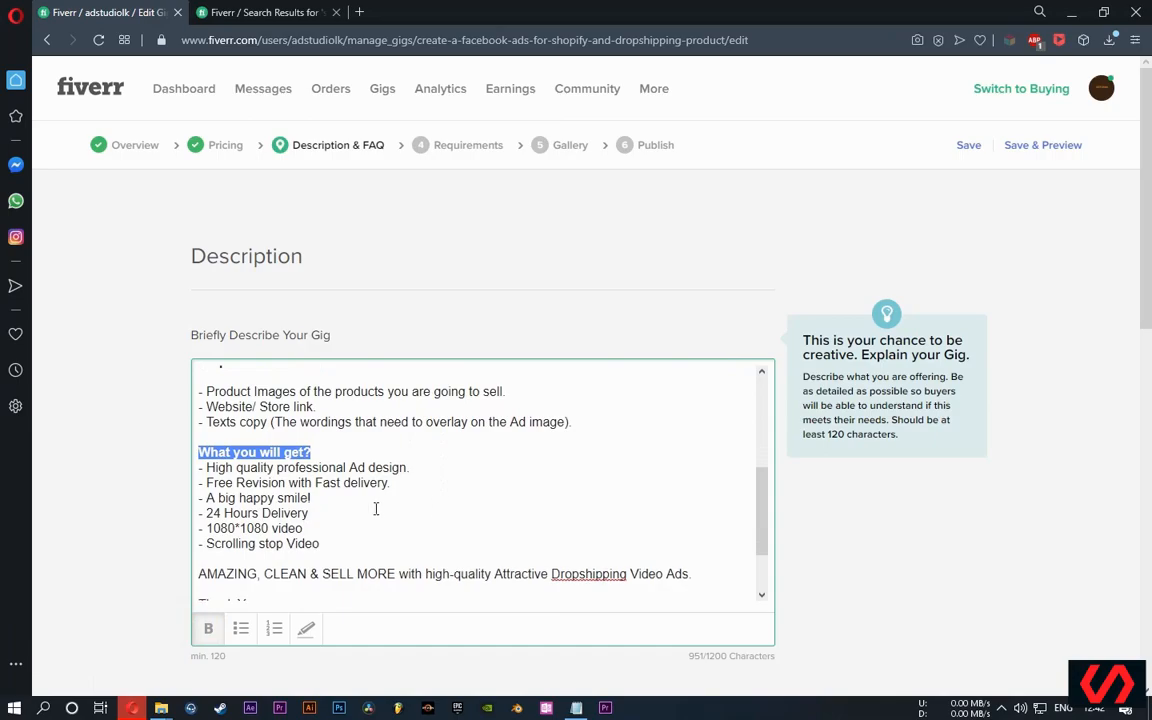
drag(318, 498, 197, 499)
click(208, 627)
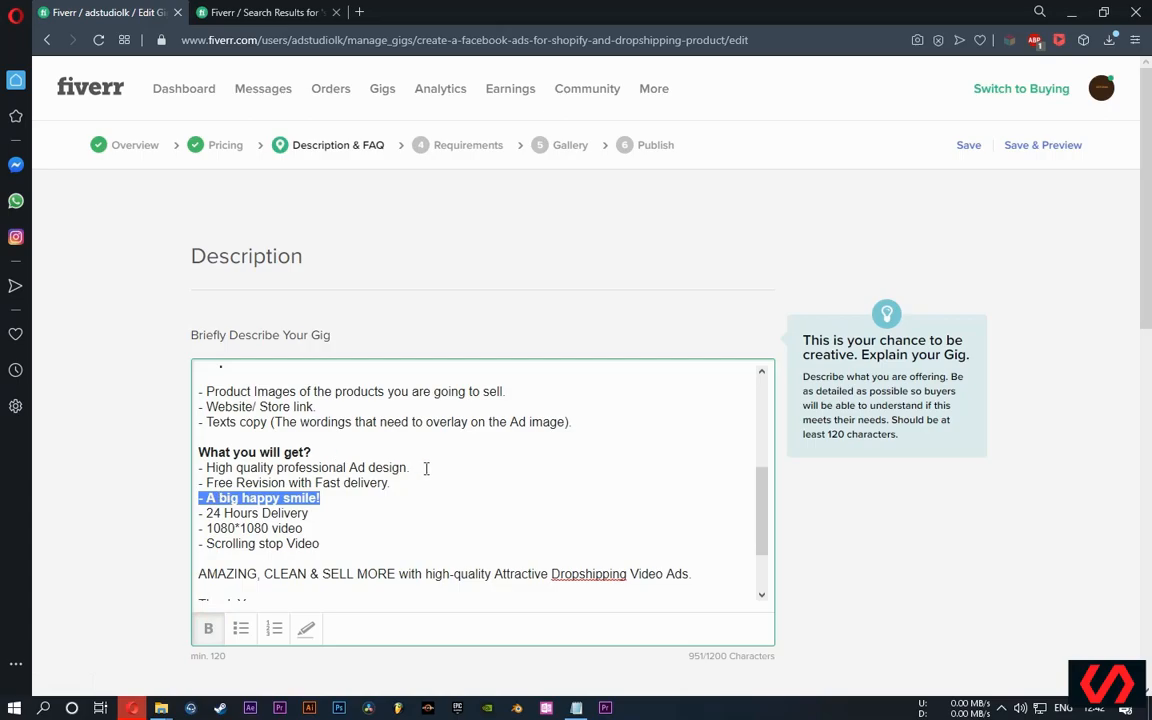
scroll(424, 476, down, 2)
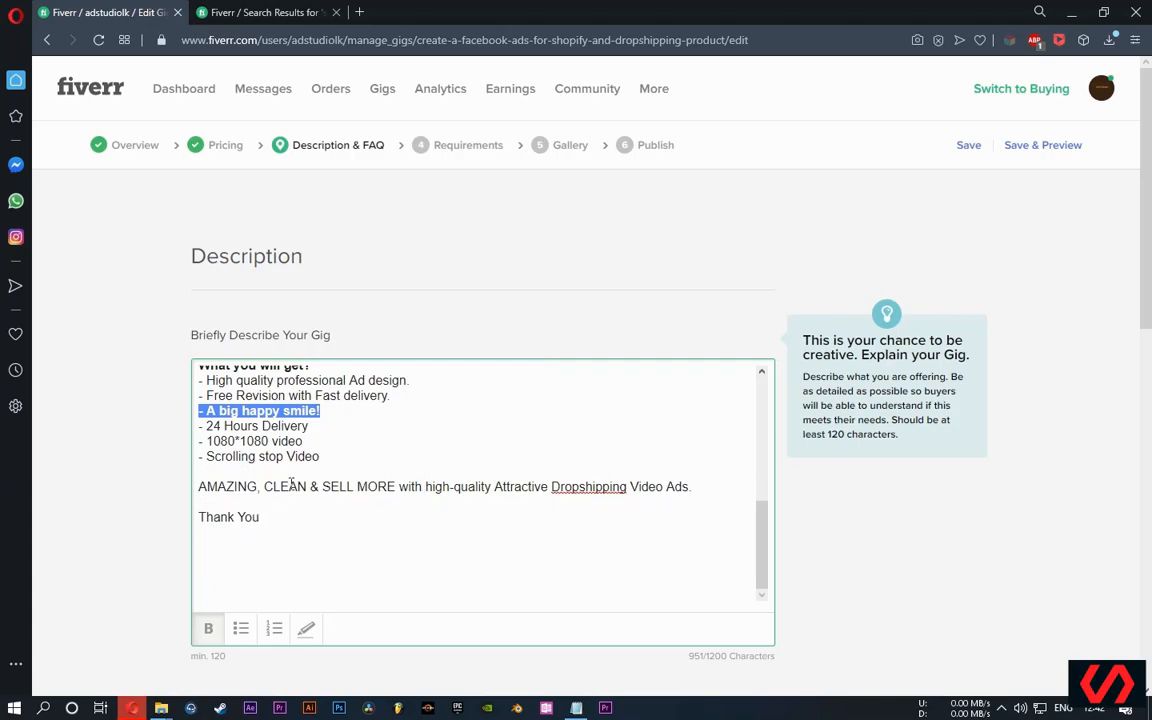
drag(395, 487, 199, 489)
click(213, 630)
click(455, 512)
Review the formatted description, then save it and continue to the gig's Requirements page.
scroll(580, 489, up, 3)
scroll(580, 489, up, 3)
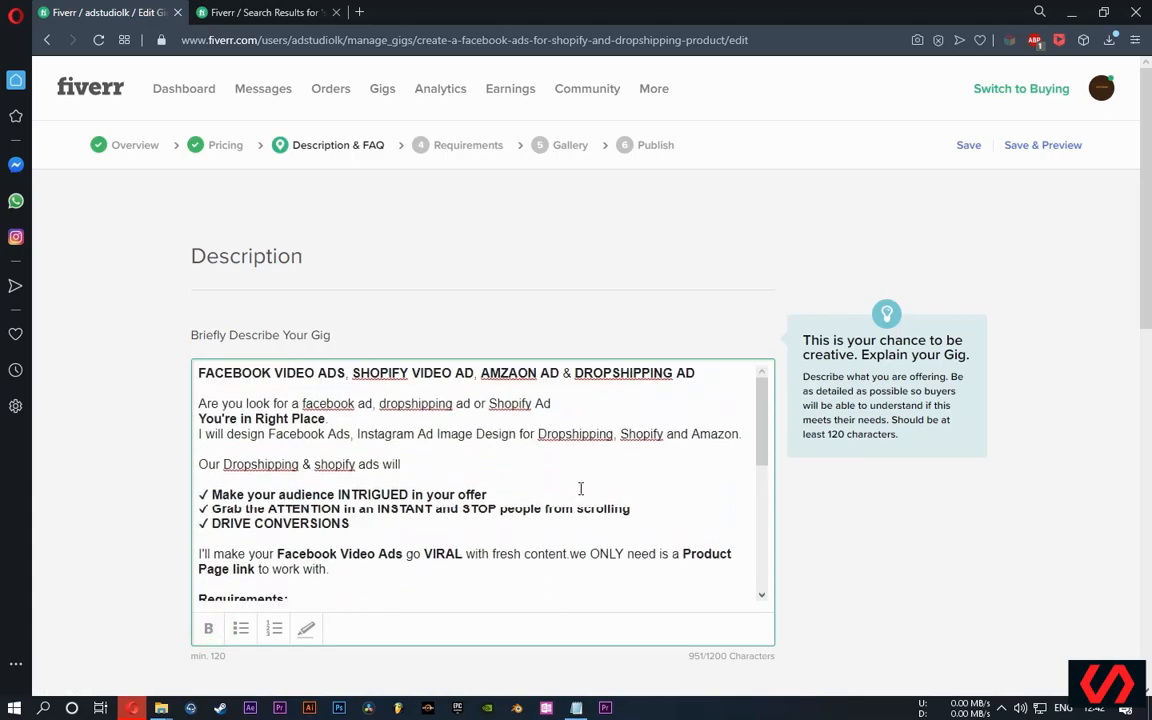
scroll(494, 504, down, 6)
scroll(640, 527, down, 5)
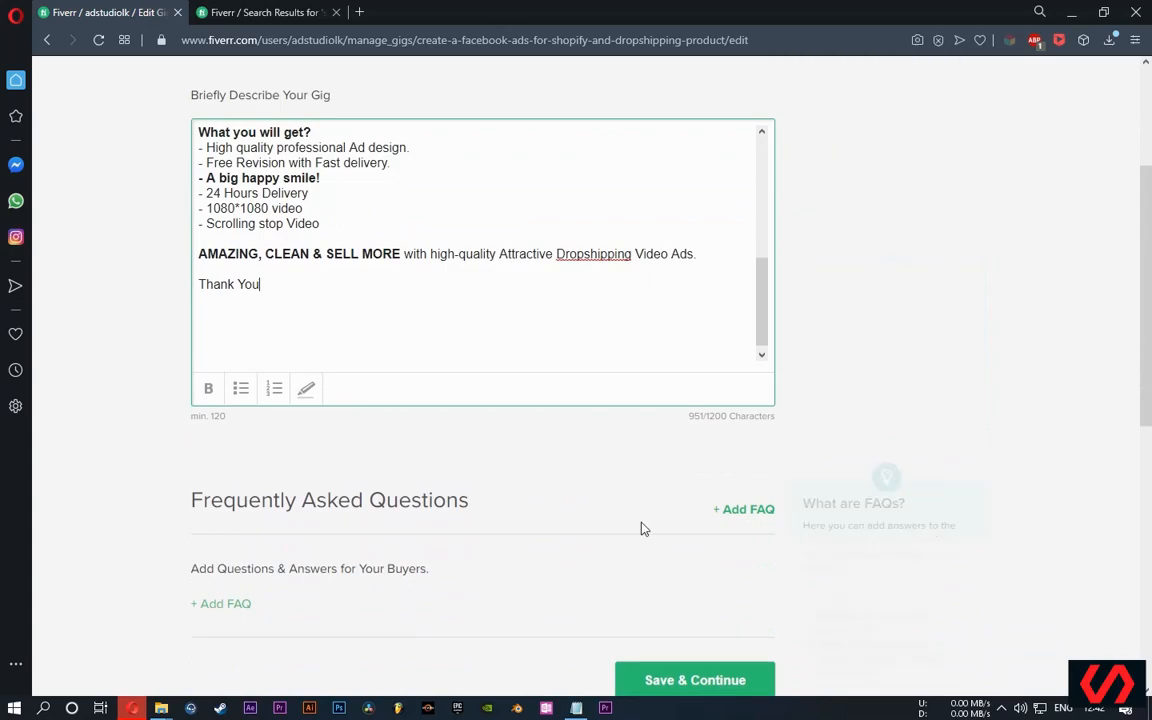
click(658, 438)
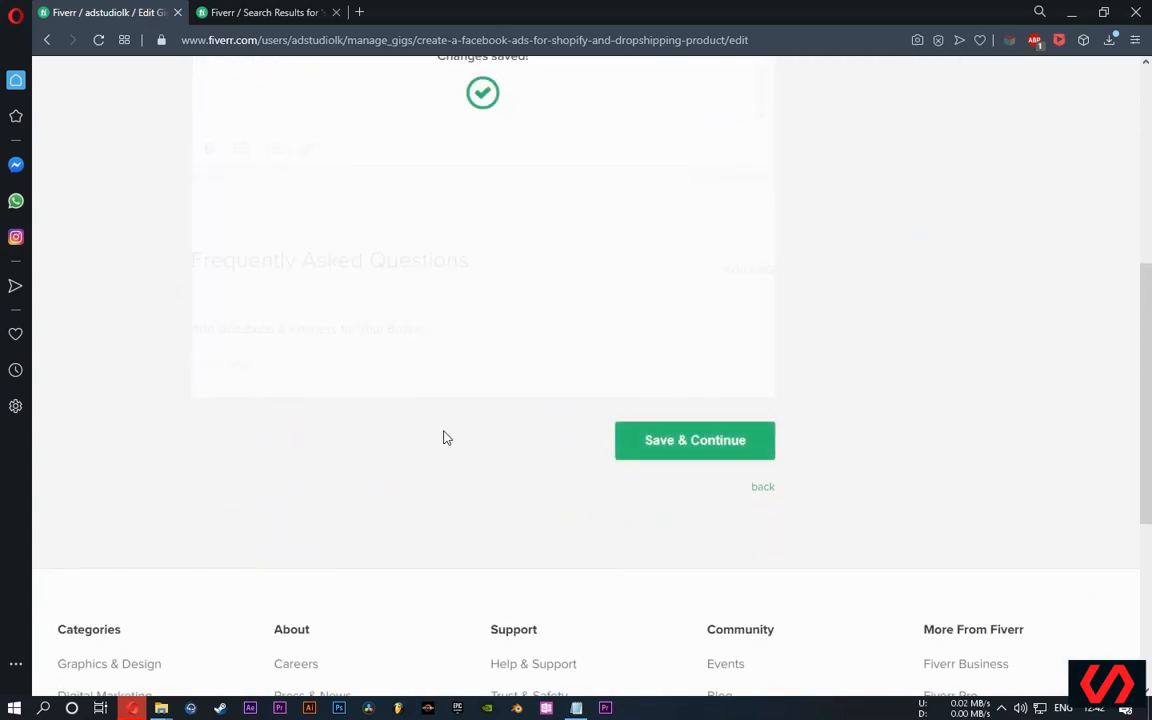
Add a mandatory free-text buyer requirement reading "Plese Provide Your Product Link and If You Have logo sent those items.. Thank You".
click(290, 396)
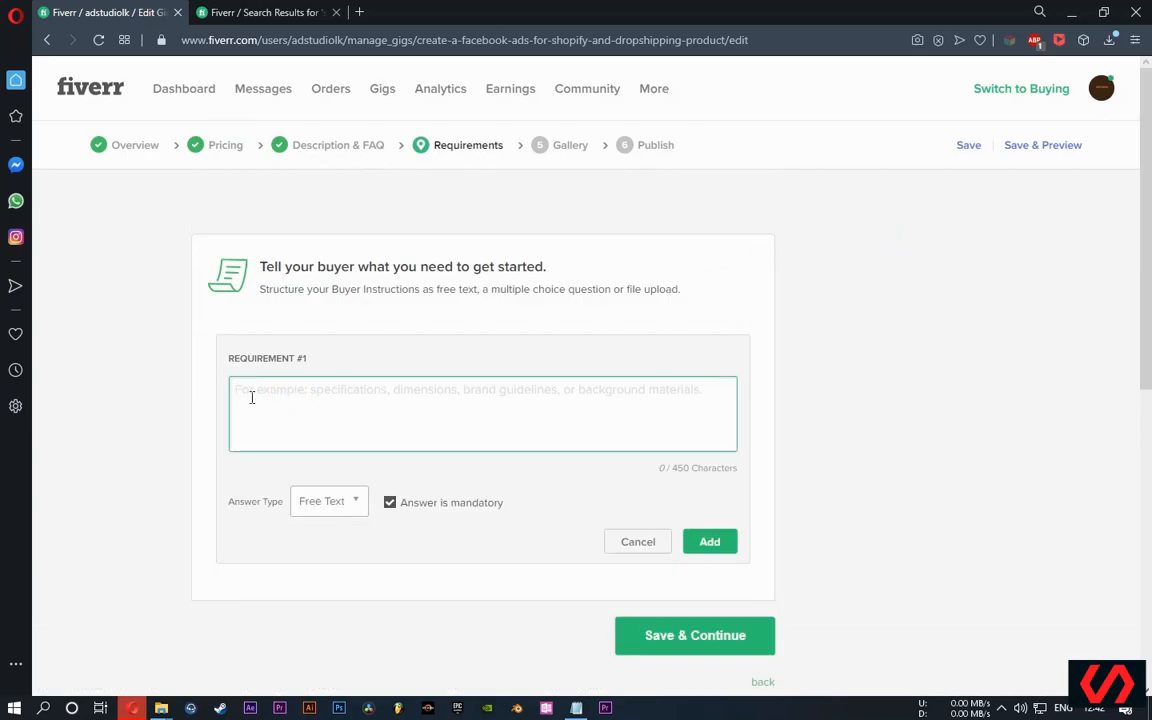
text(Ples)
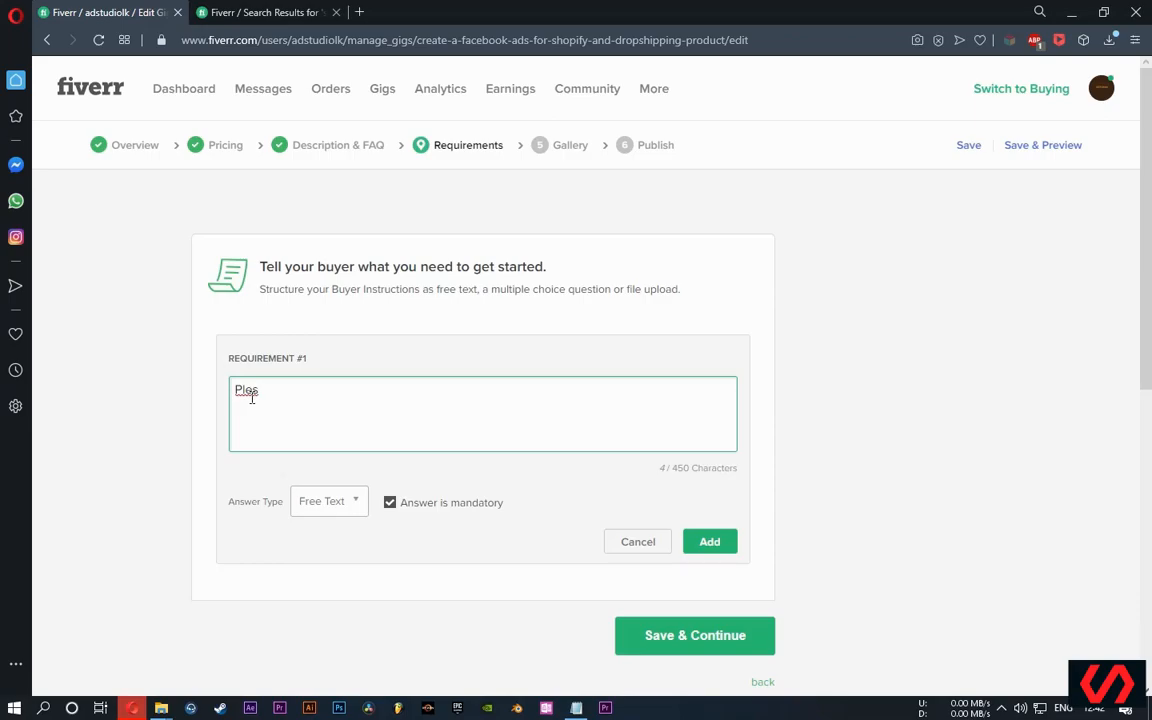
text(e  Provide Your Product Link)
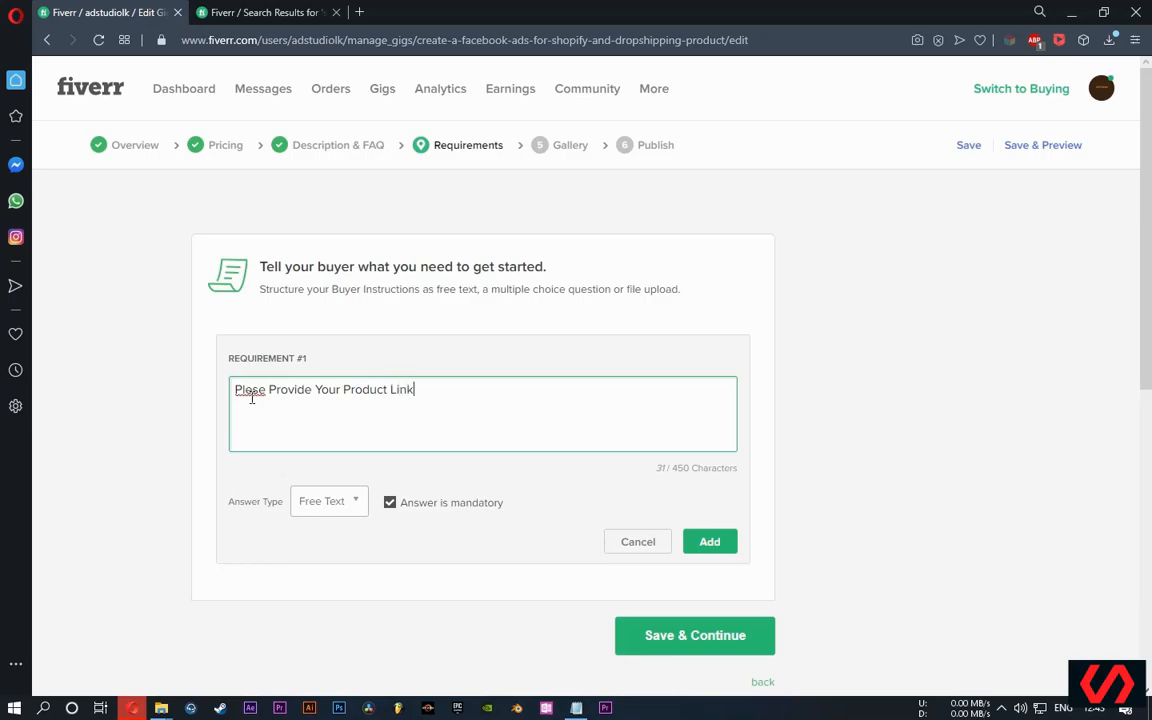
text(and If You Have logo sent those )
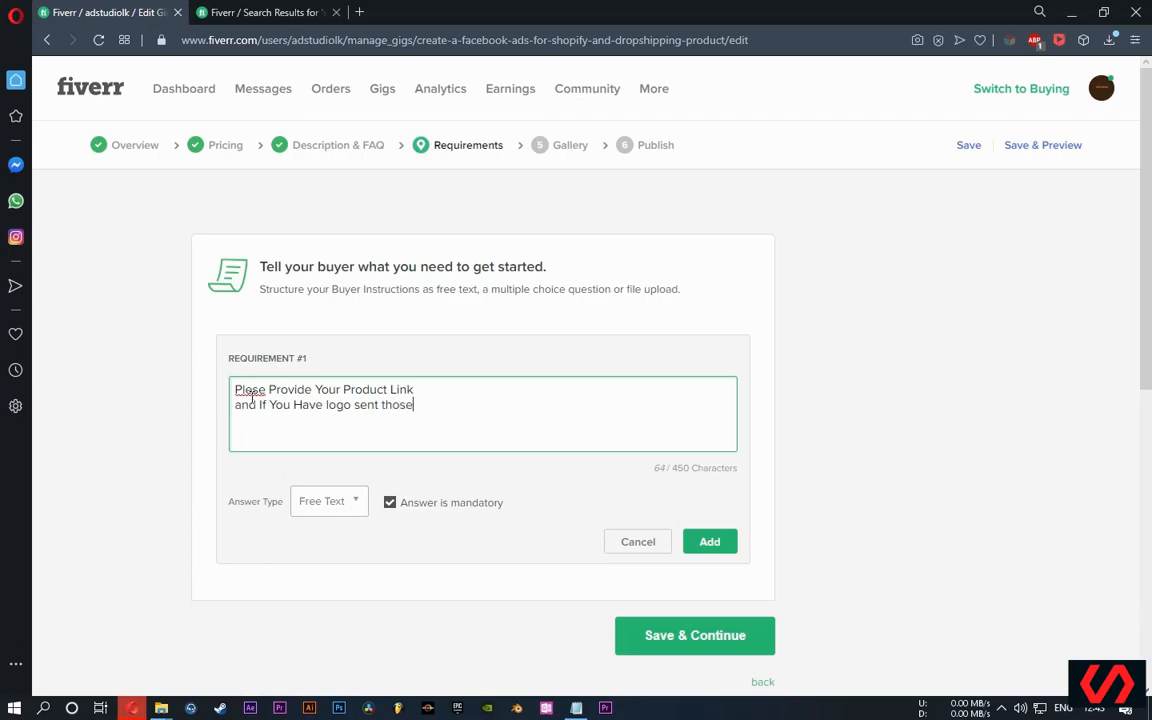
text(items..)
key(Return)
key(Return)
text(Thank You)
click(709, 541)
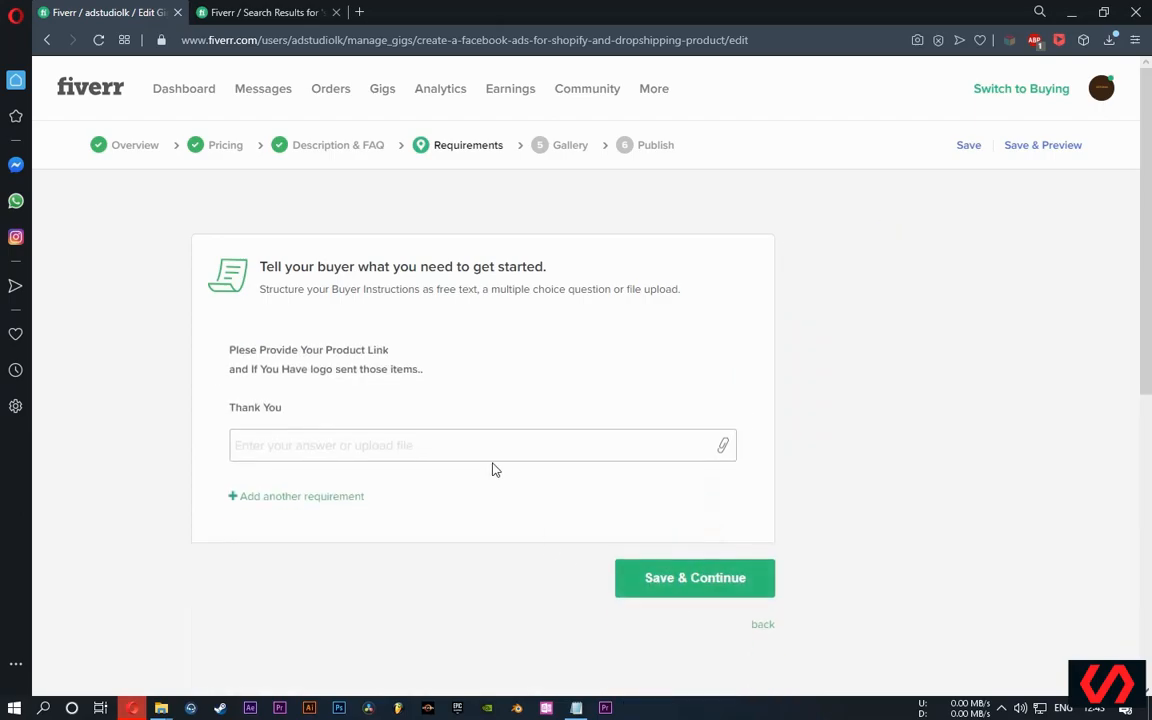
Save the requirements, continue to the Gallery page and open the file selection for the gig video.
click(710, 576)
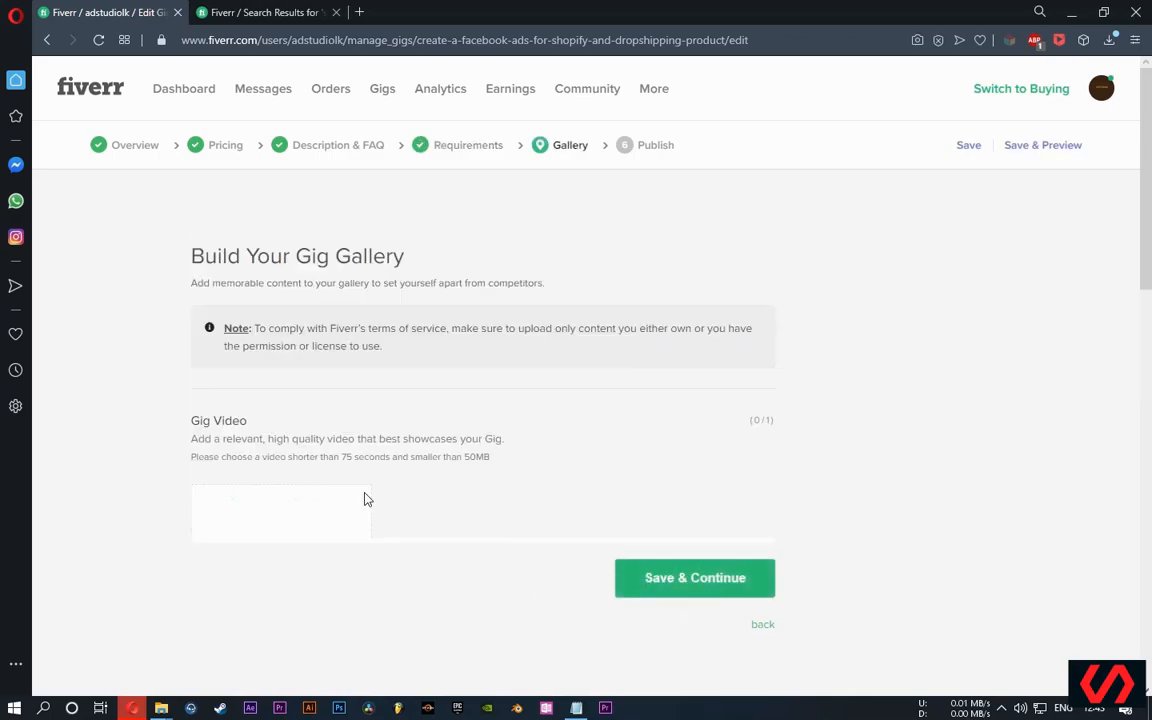
scroll(441, 430, down, 2)
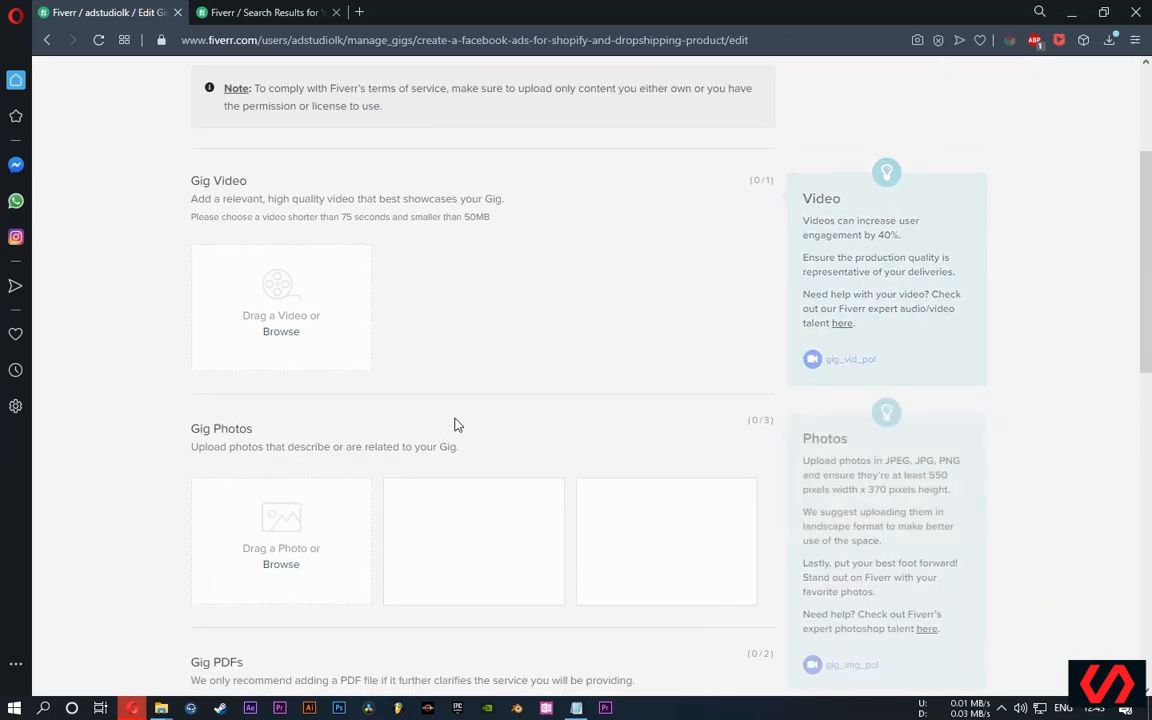
click(286, 335)
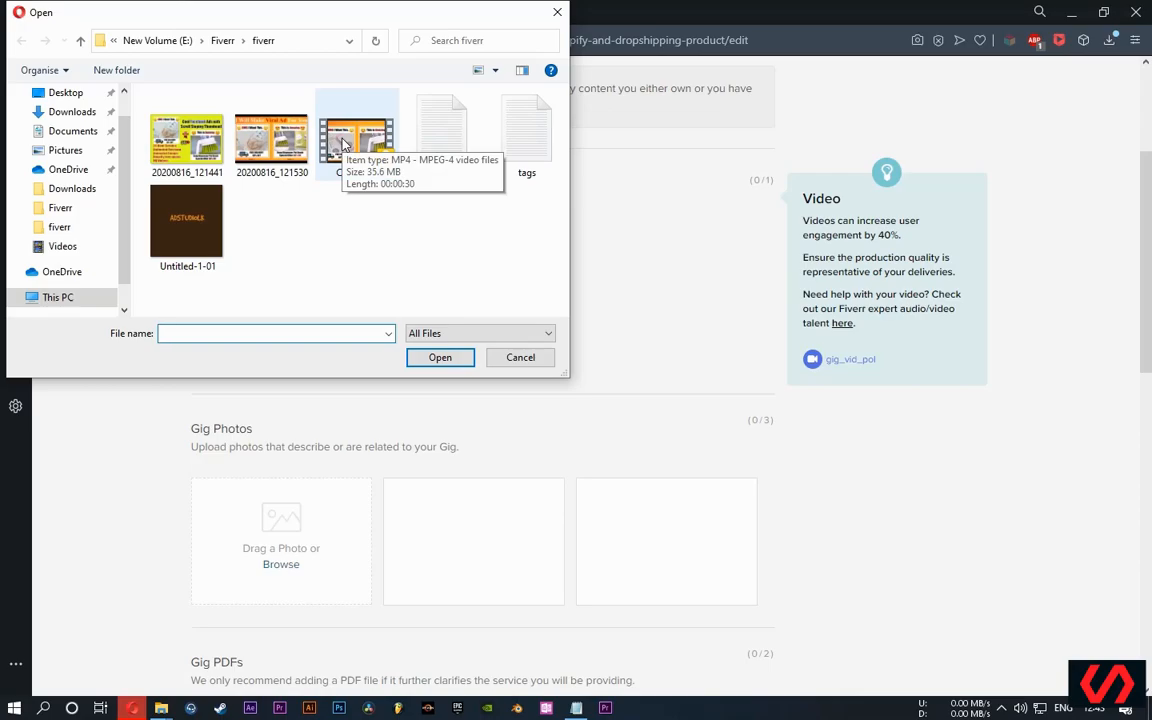
Switch to the fiverr folder in File Explorer, preview the Comp 1_1 video in PotPlayer while adjusting its volume, and close the player.
mouse_move(161, 708)
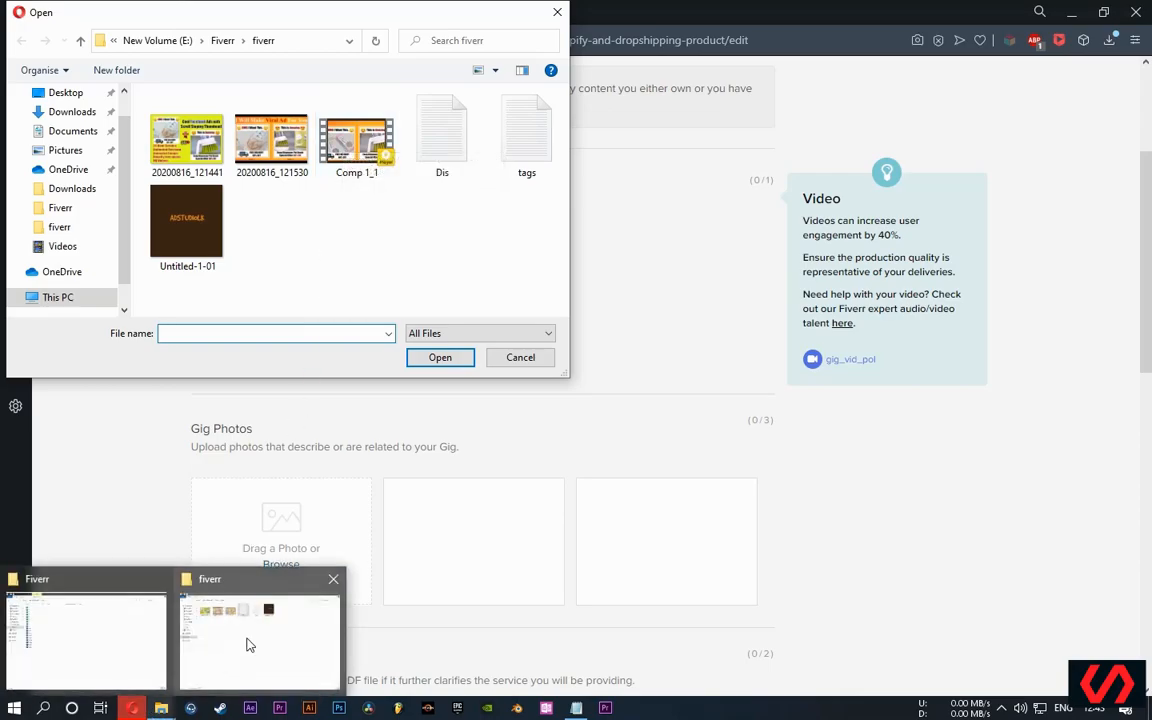
click(249, 645)
click(380, 159)
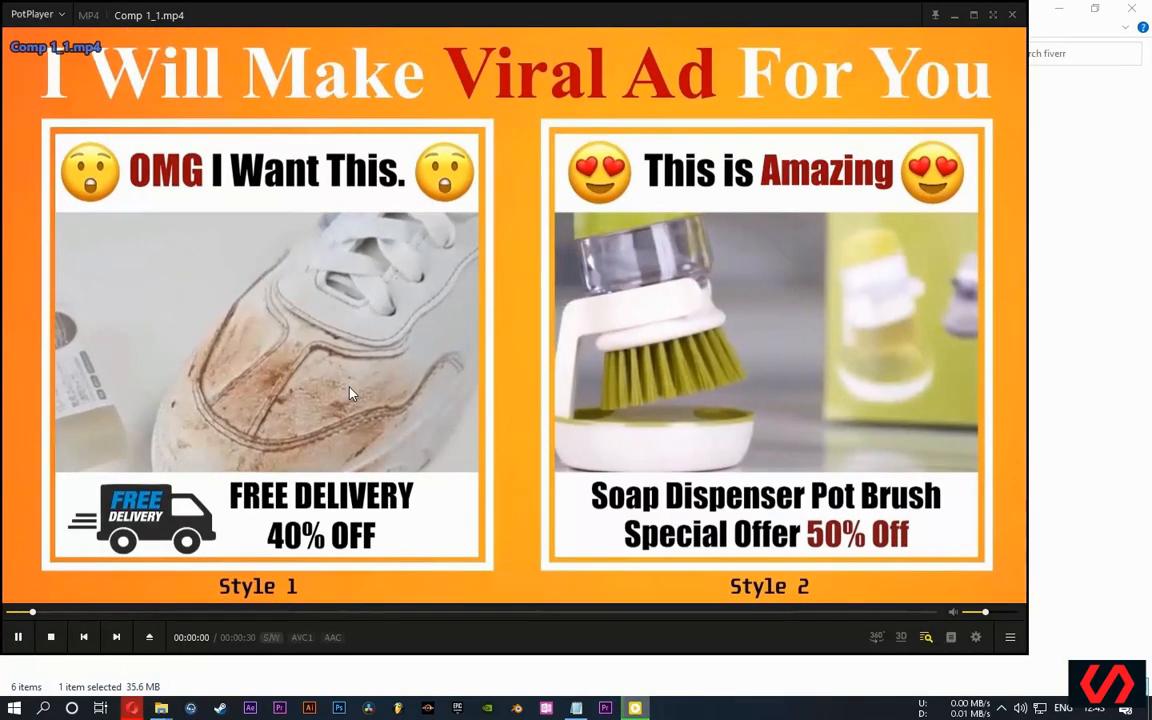
scroll(349, 388, down, 2)
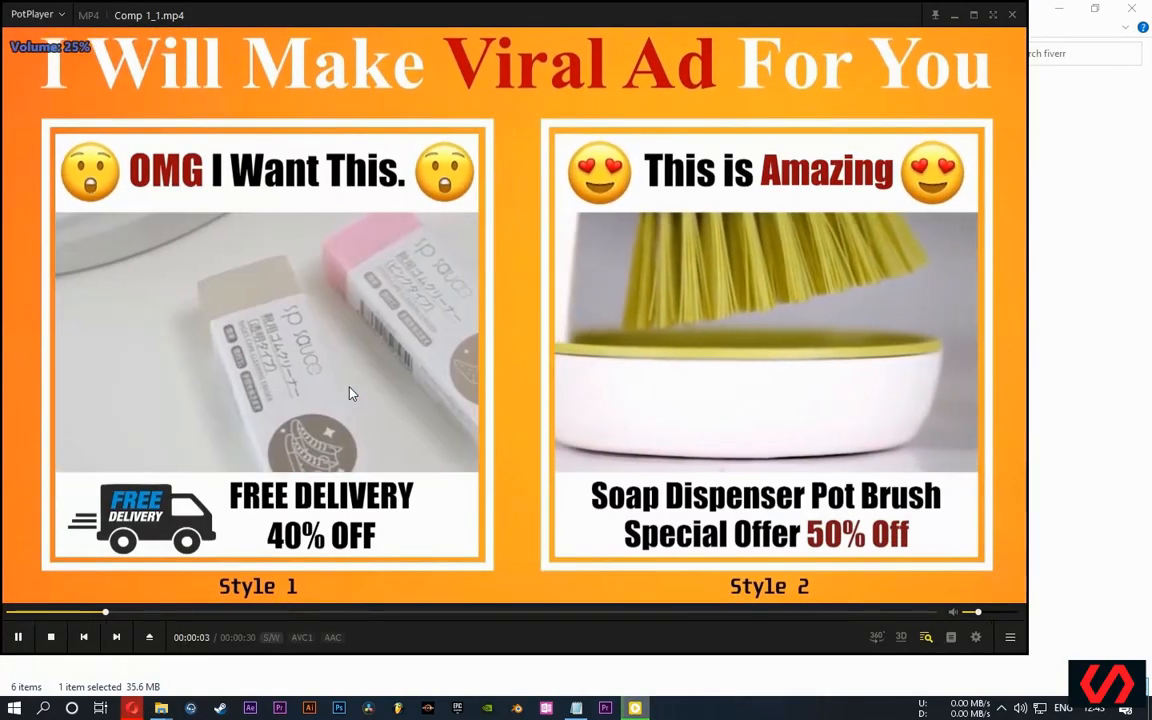
scroll(349, 393, down, 5)
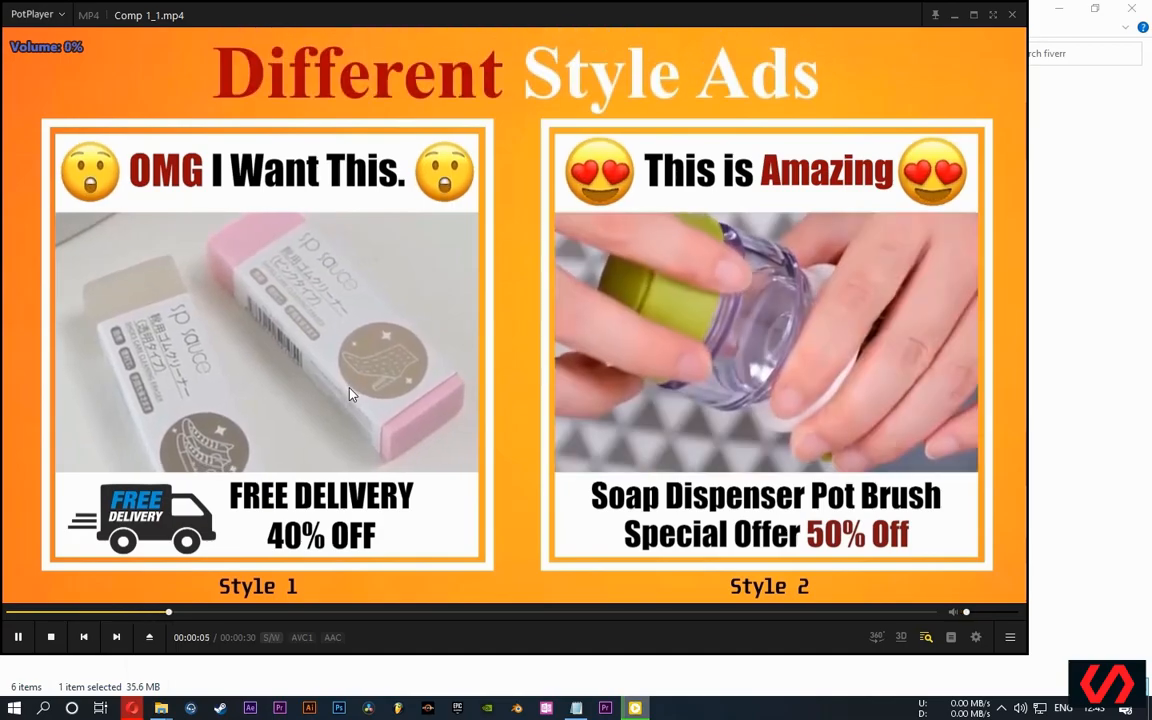
scroll(248, 308, up, 2)
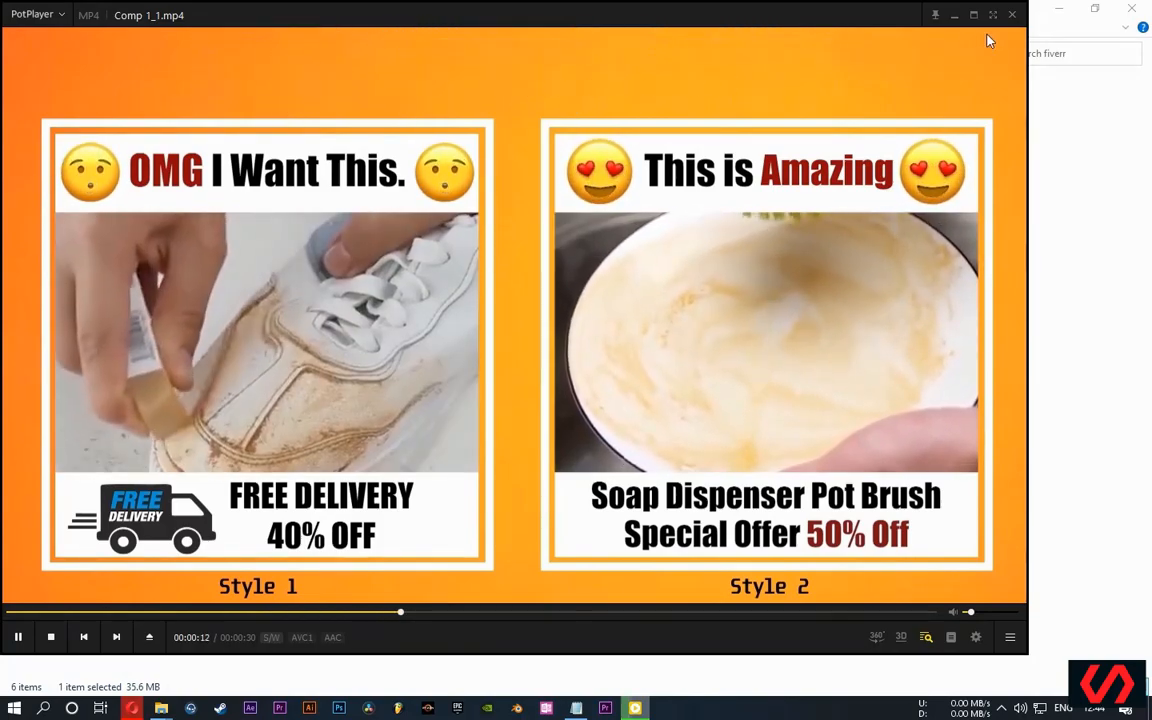
click(1012, 14)
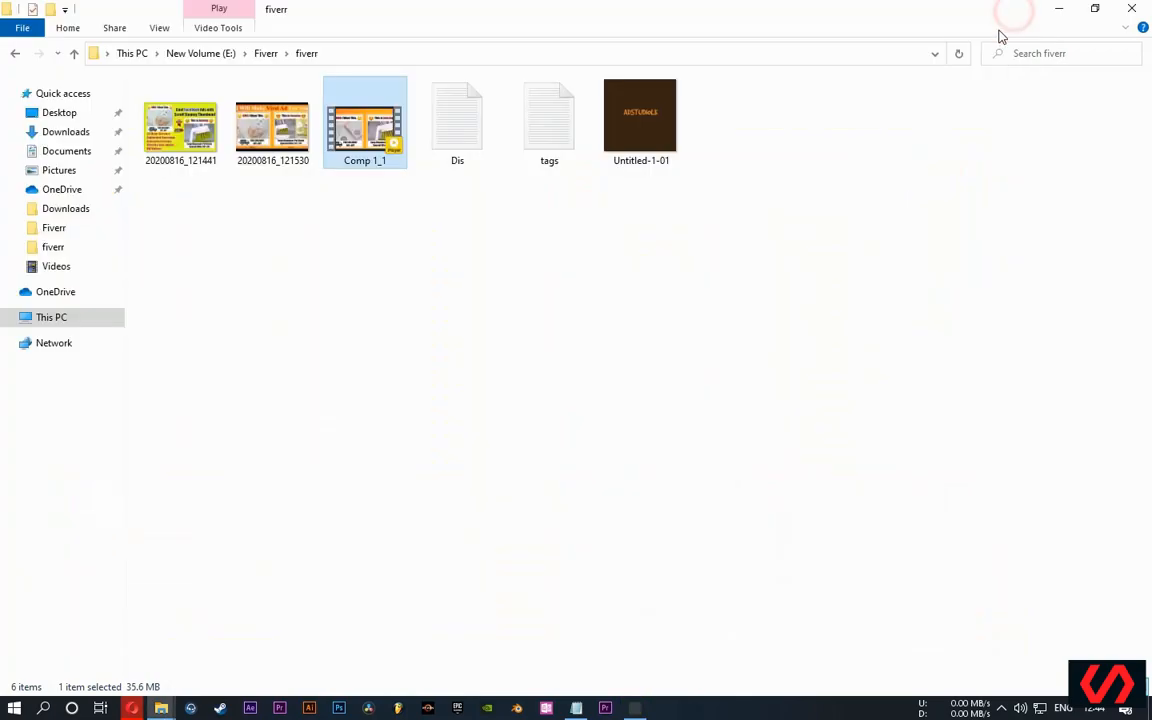
Switch back to the Fiverr gig in the browser and upload Comp 1_1 as the gig video.
click(140, 708)
double_click(360, 138)
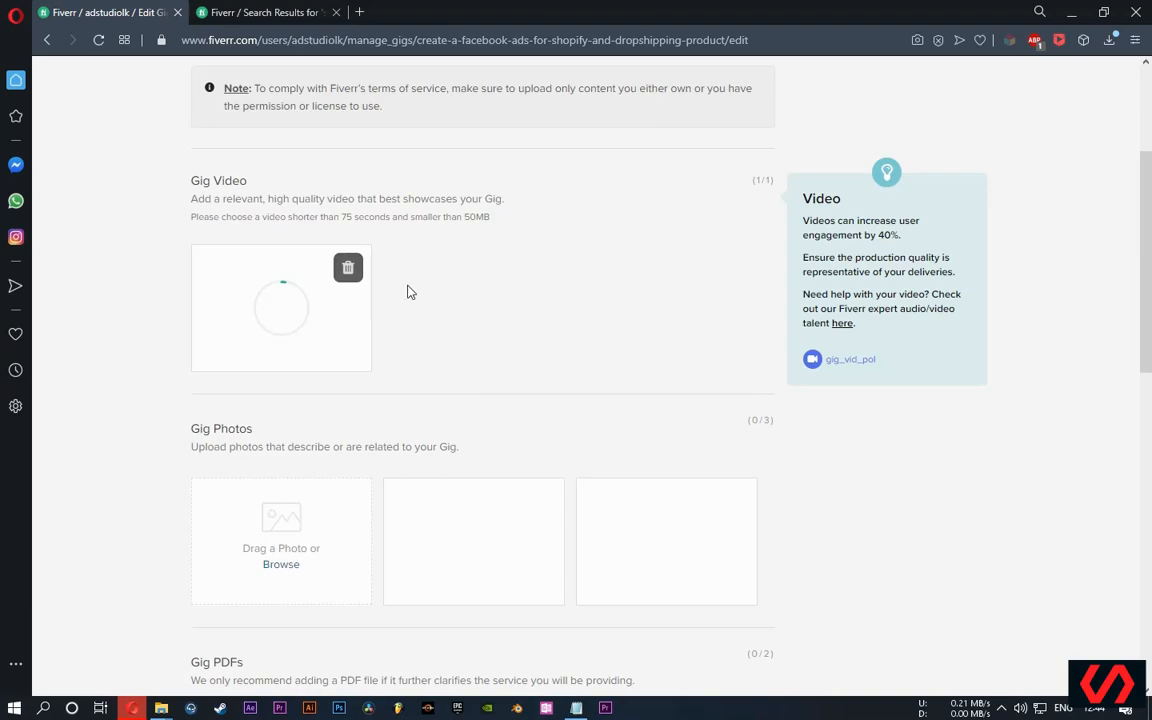
Upload 20200816_121530 as the first gig photo and 20200816_121441 as the second.
scroll(400, 350, down, 2)
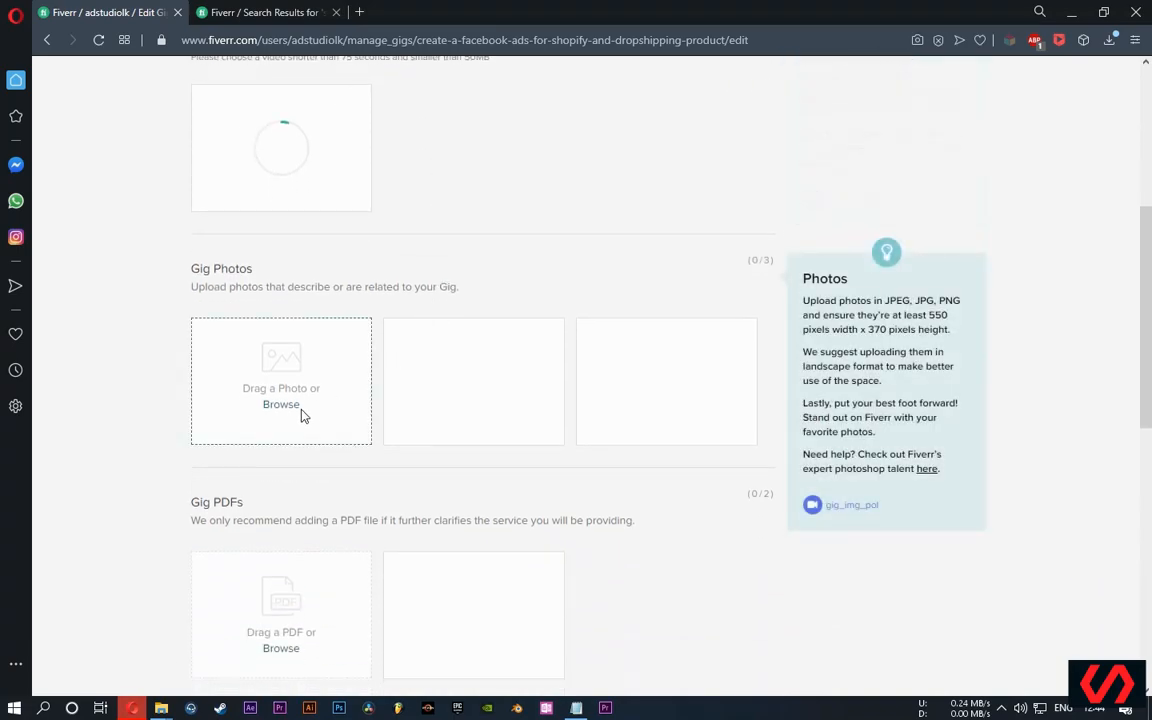
click(288, 404)
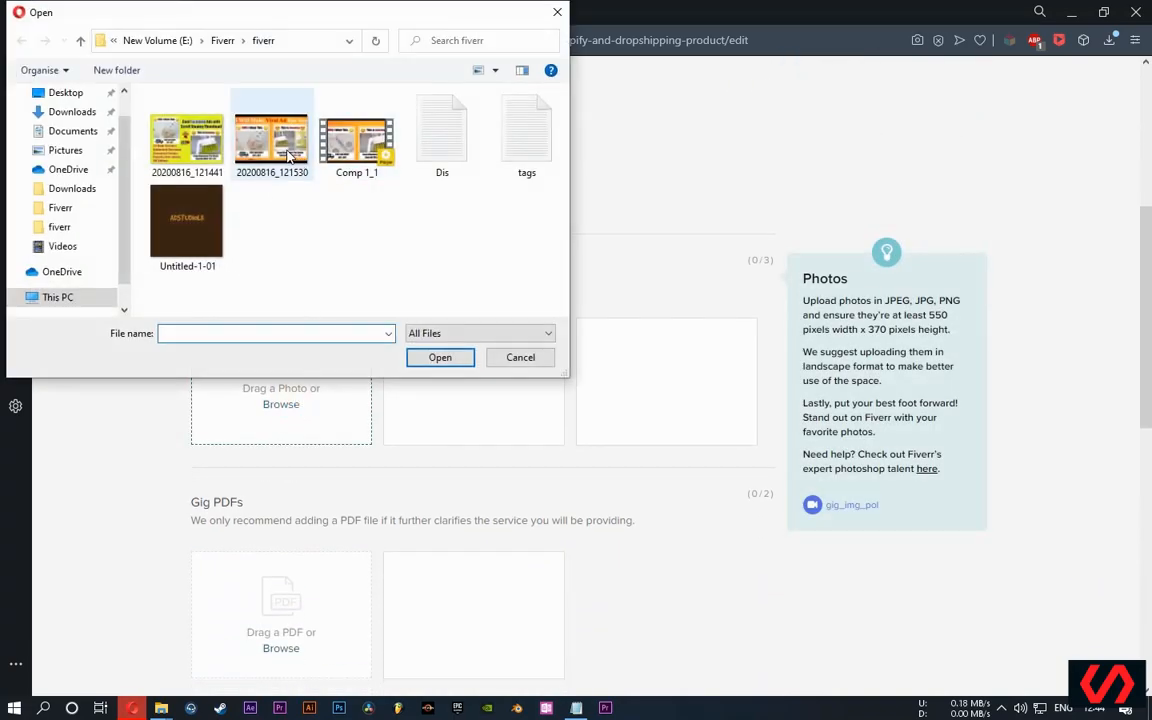
double_click(288, 152)
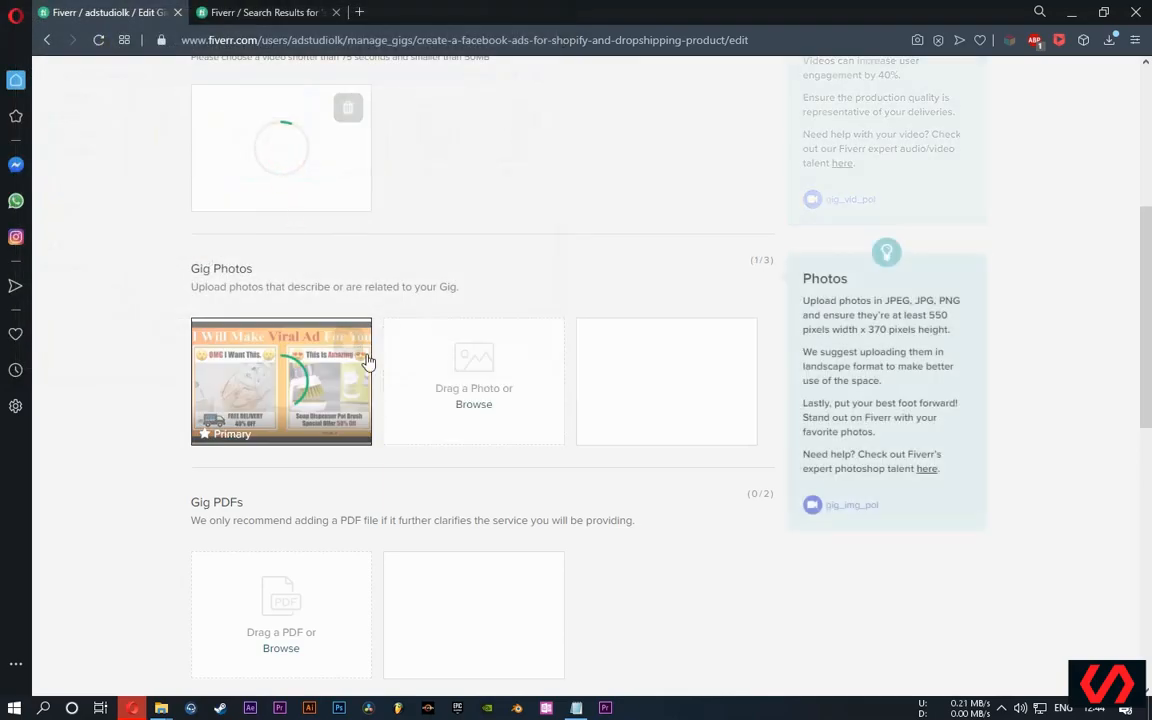
click(480, 408)
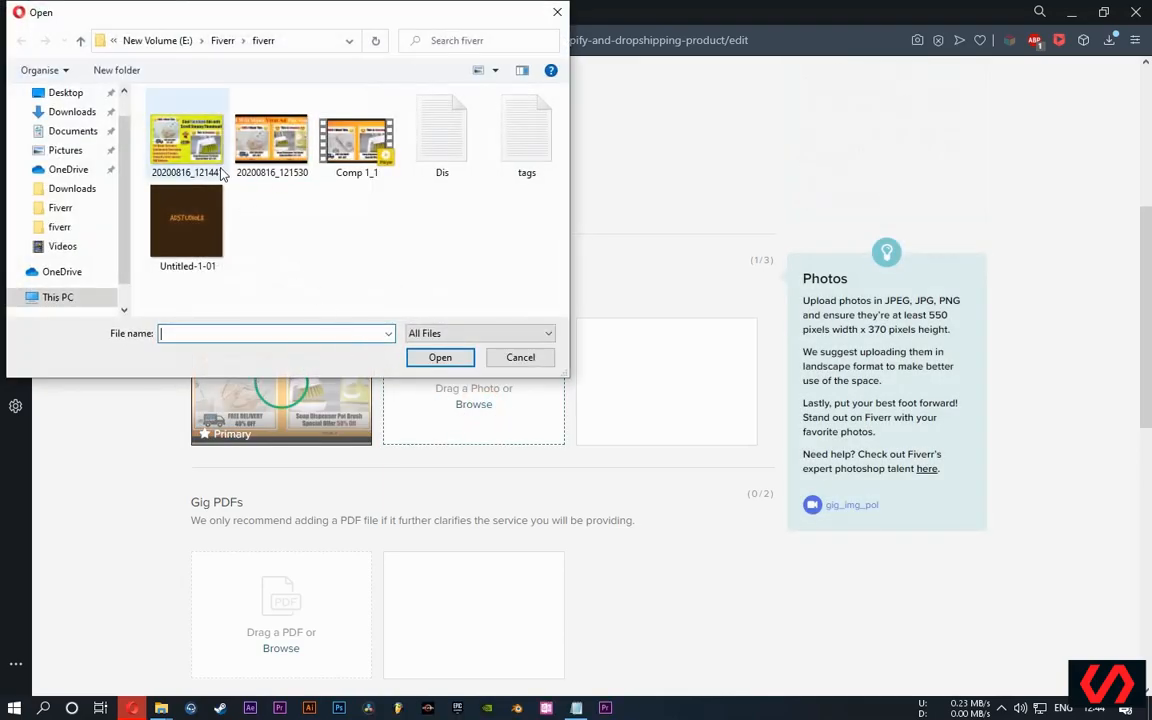
click(200, 150)
double_click(200, 150)
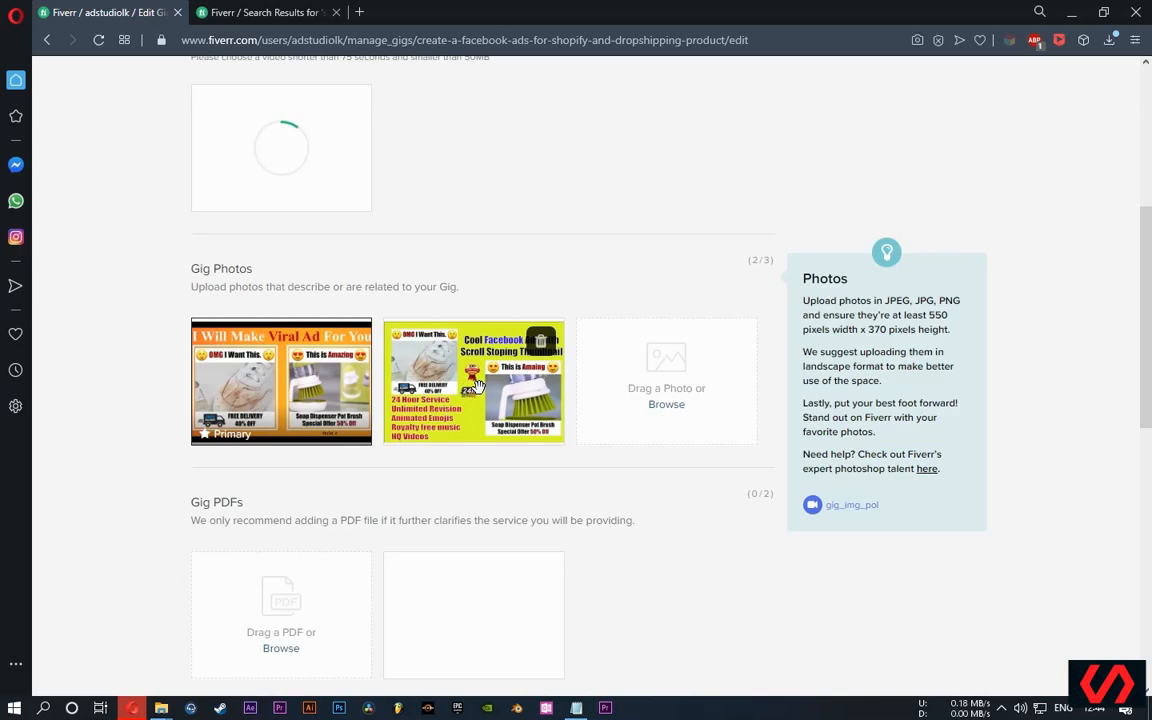
Wait for the gig video to upload, accept the declaration of ownership for the materials, and save the gallery to continue to the Publish page.
mouse_move(350, 117)
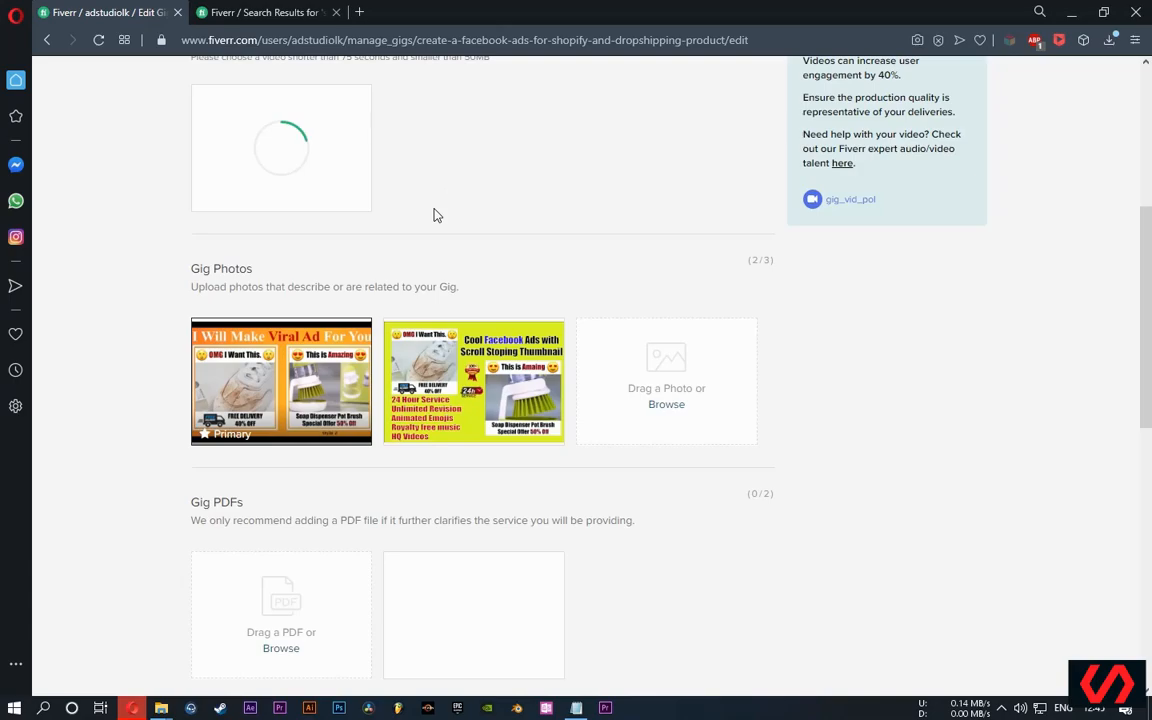
mouse_move(337, 171)
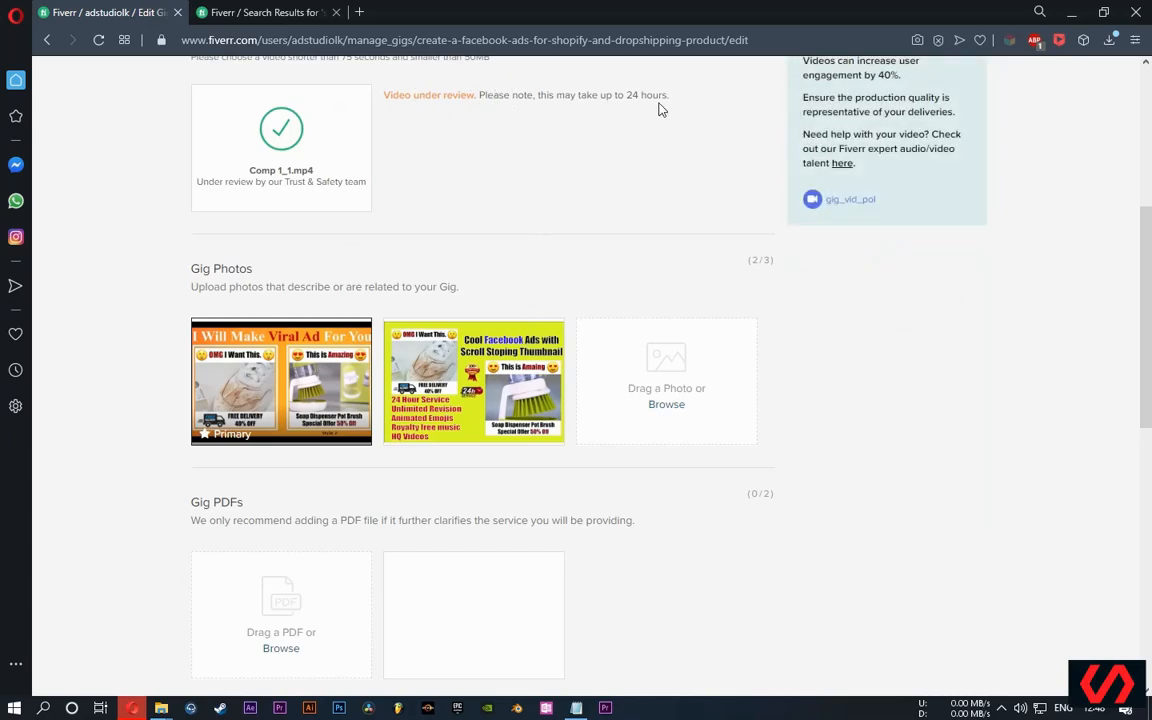
mouse_move(307, 153)
scroll(607, 225, down, 5)
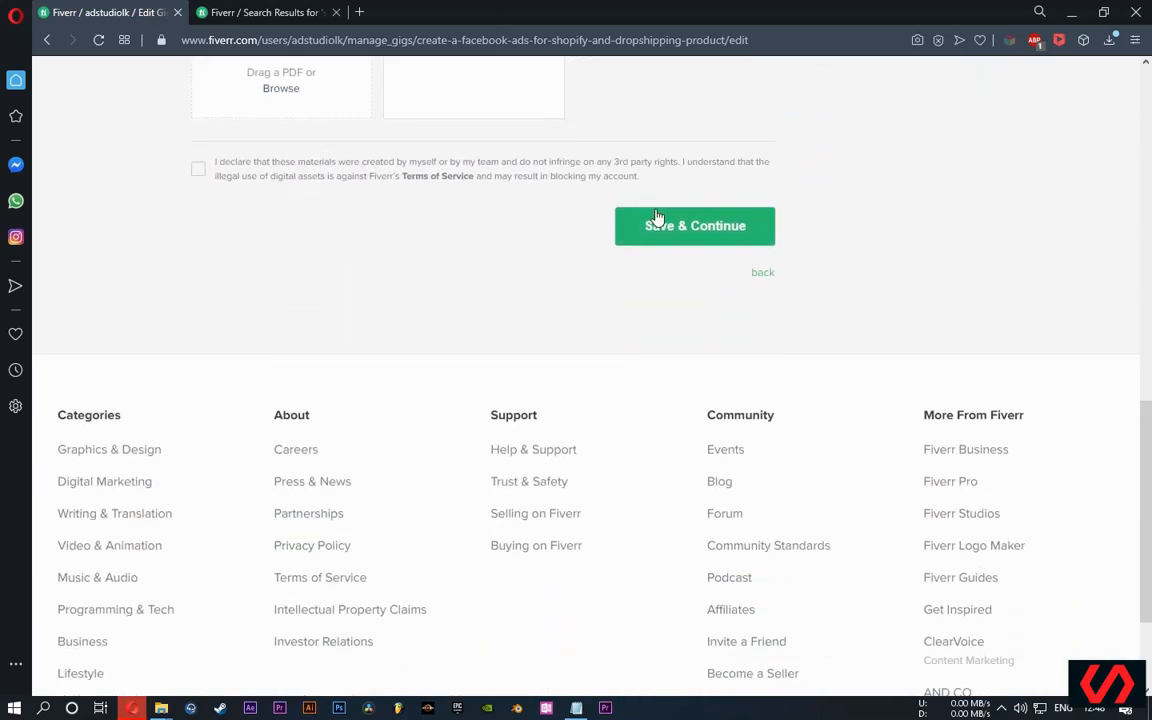
click(196, 171)
click(667, 230)
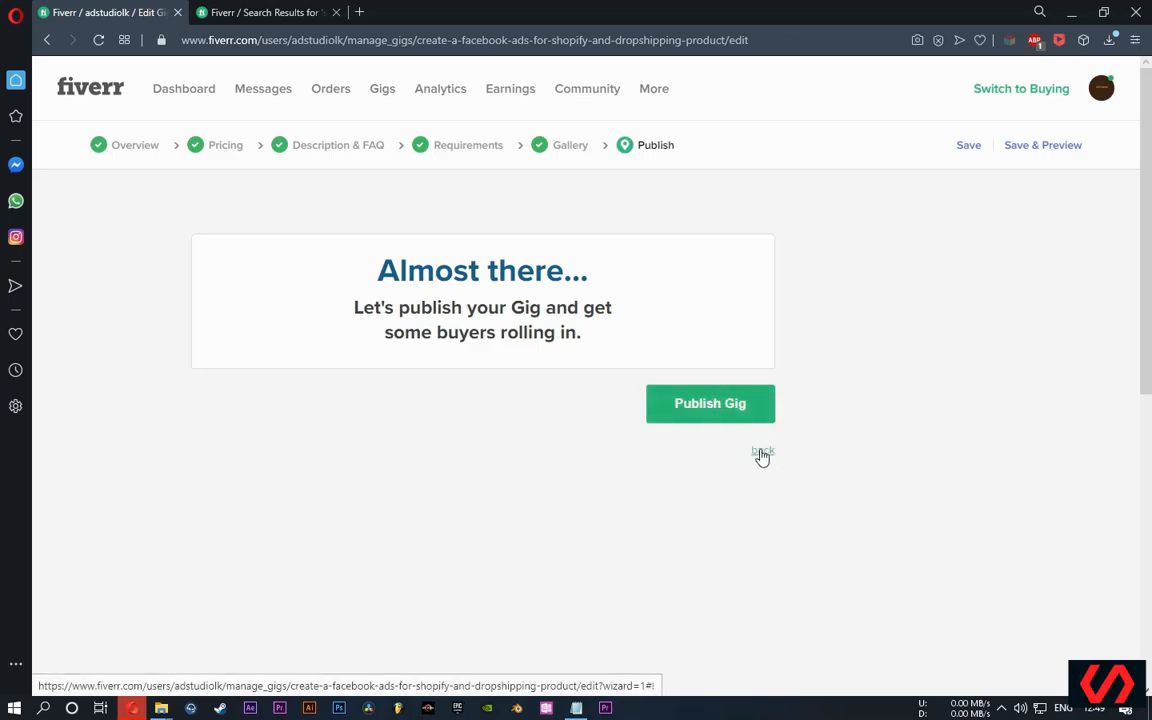
Return to the Gallery page and delete the Comp 1_1.mp4 gig video and the primary orange "Viral Ad" photo.
click(762, 453)
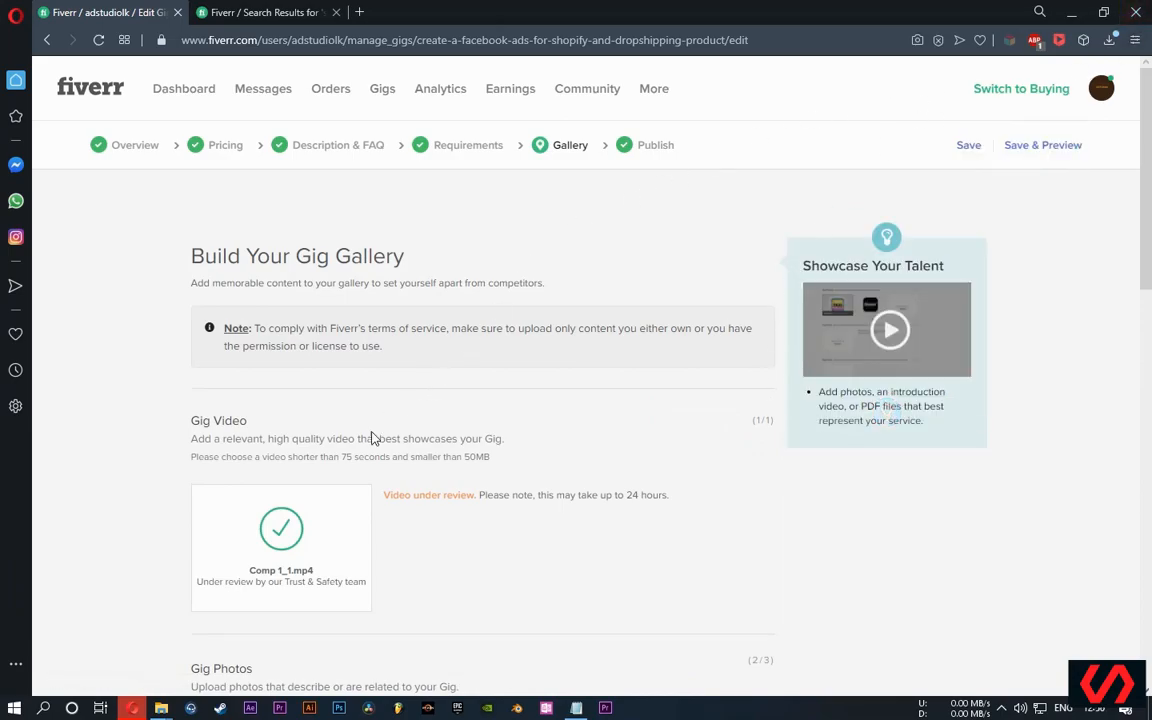
click(354, 510)
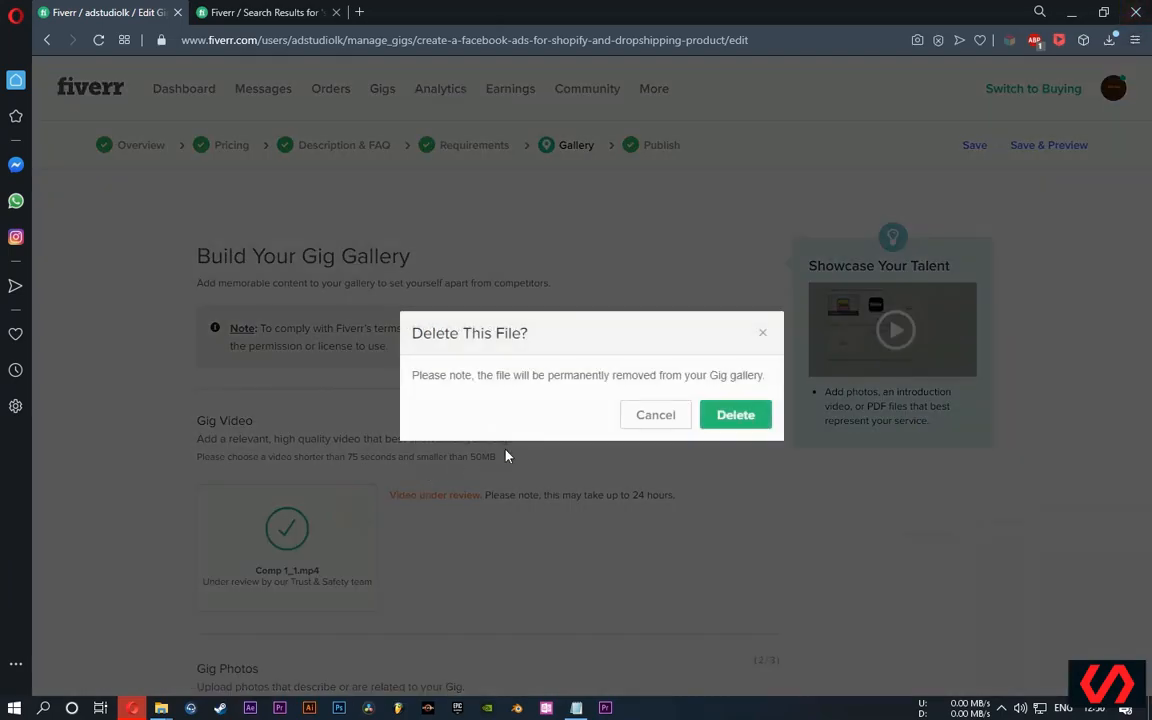
click(731, 415)
scroll(434, 518, down, 3)
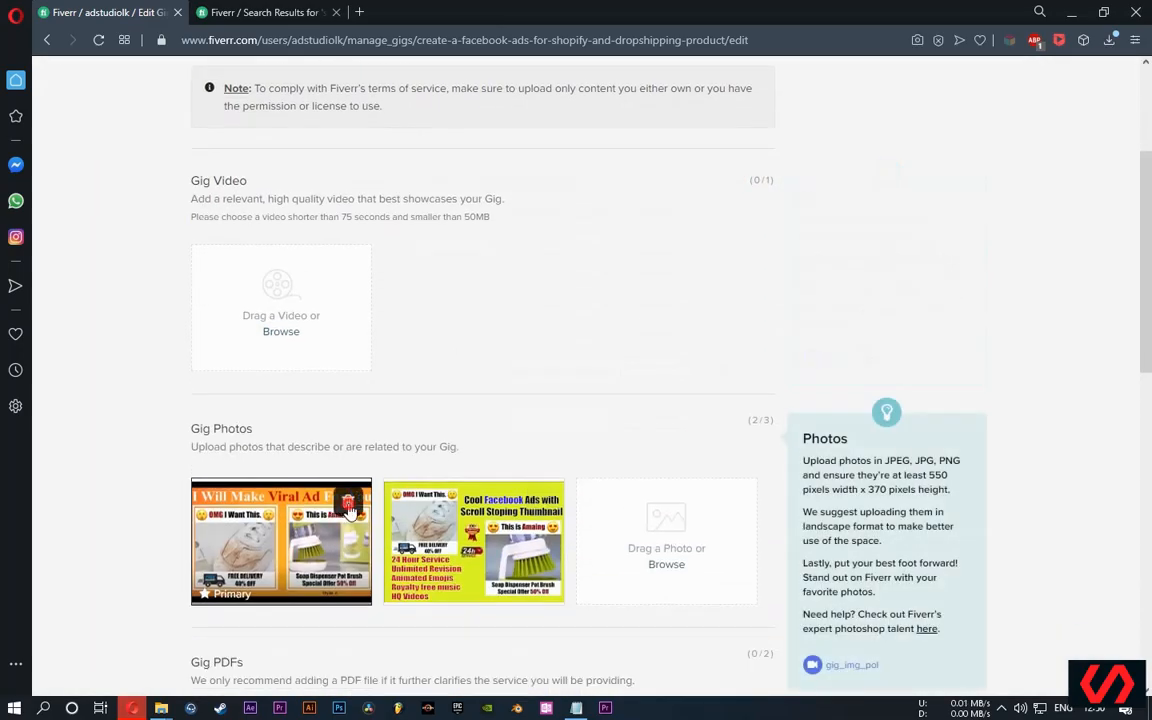
click(541, 497)
click(716, 415)
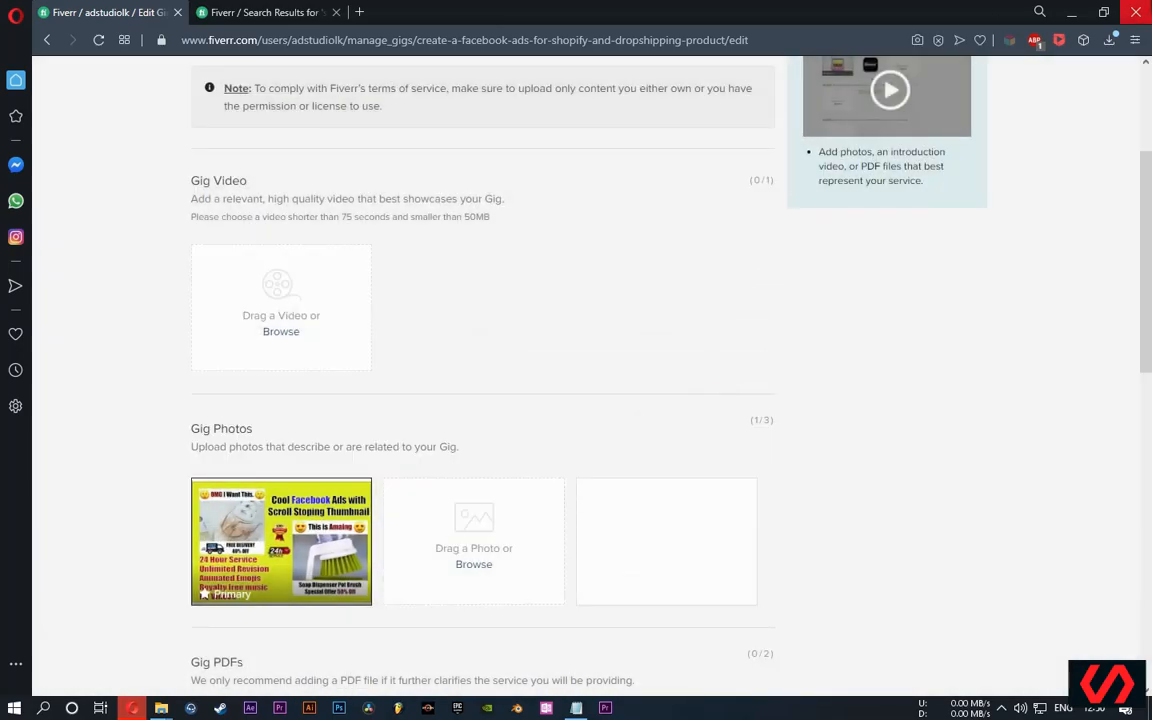
Close the browser with its open Fiverr tabs and expand the hidden system tray icons.
click(1135, 12)
click(680, 392)
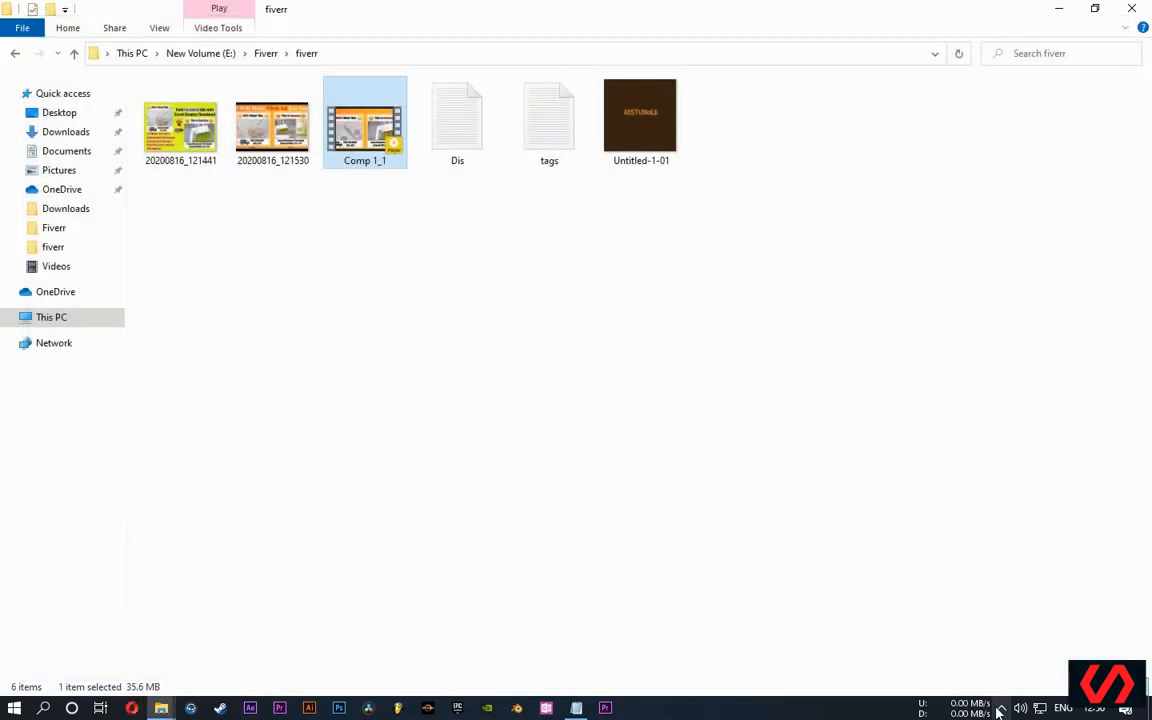
click(1001, 708)
click(1001, 647)
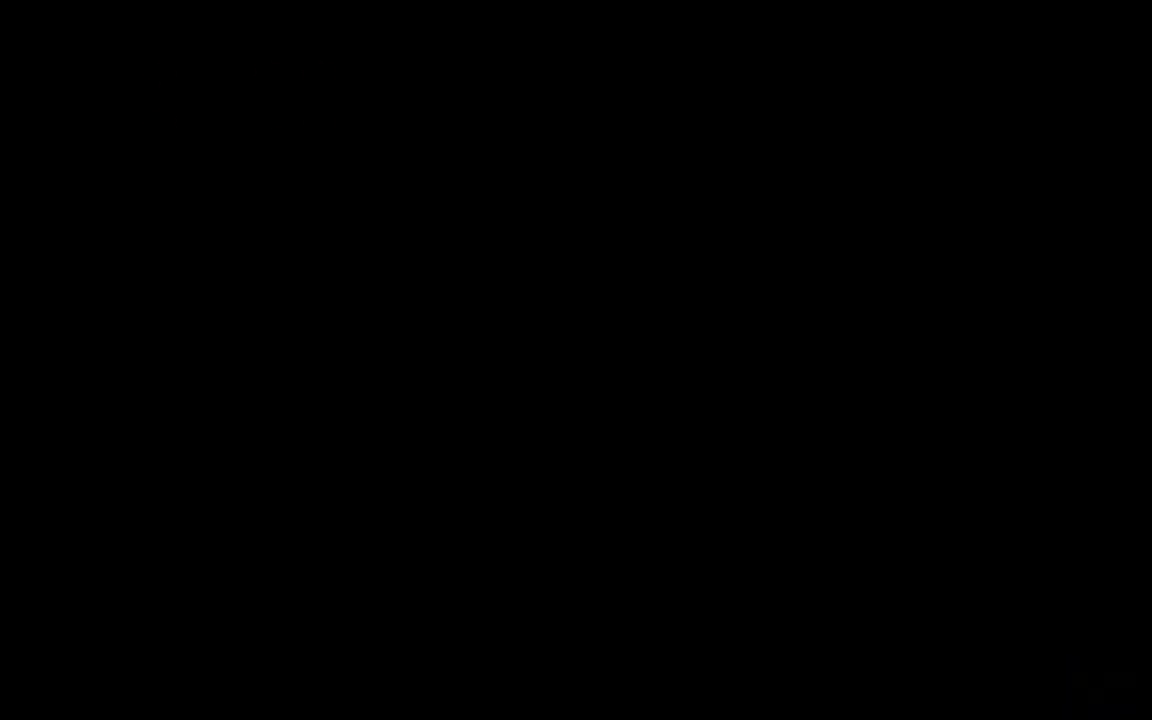